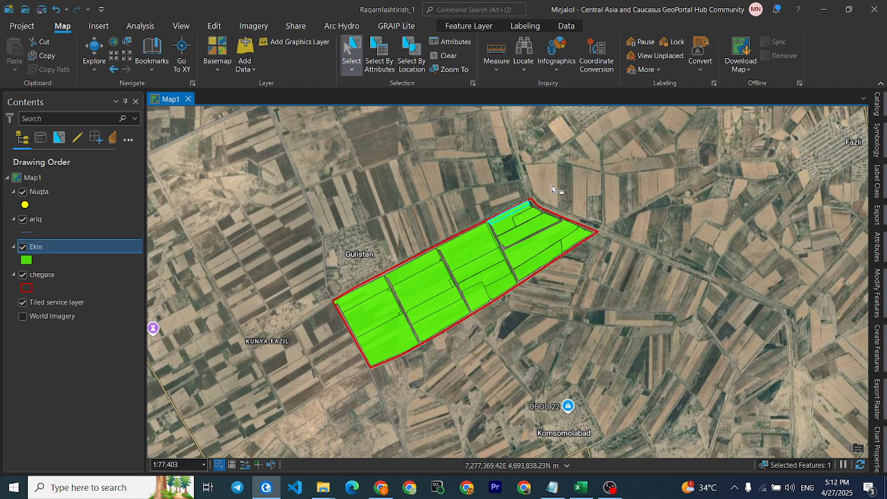
Clear the parcel selection on the map and switch to the fermer_nonlari workbook in Excel.
left_click(523, 187)
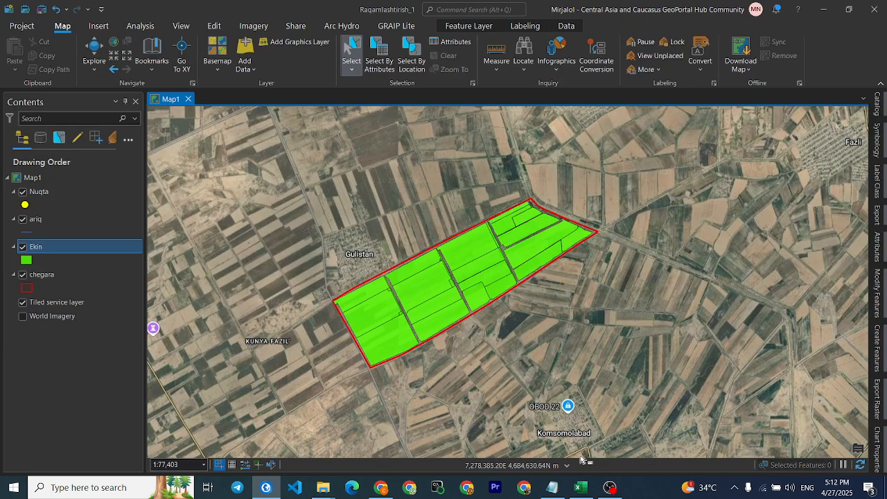
left_click(582, 485)
left_click(464, 276)
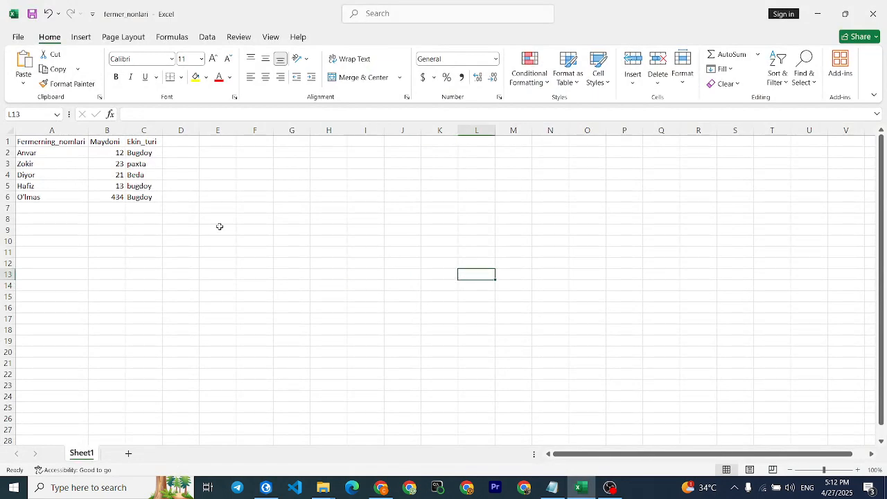
scroll(170, 182, "up", 3)
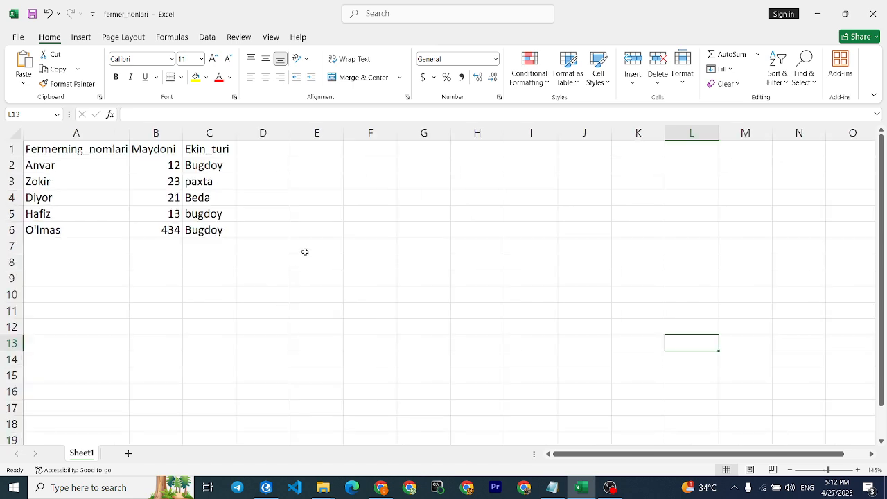
scroll(305, 252, "up", 1)
Apply All Borders to the header cells A1:C1.
left_click(70, 152)
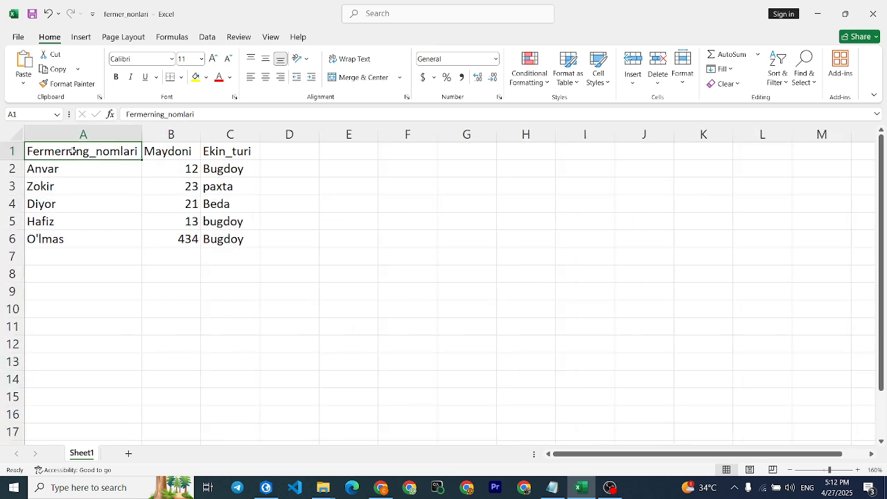
left_click_drag(73, 151, 220, 154)
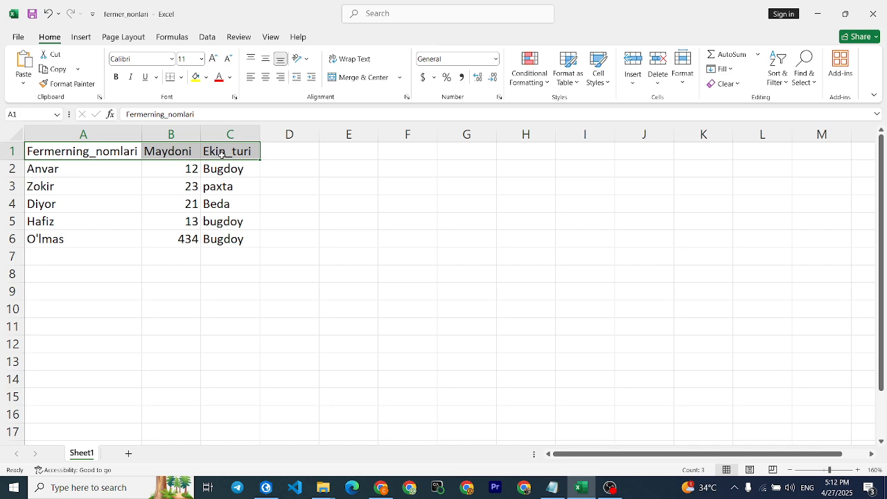
left_click(181, 78)
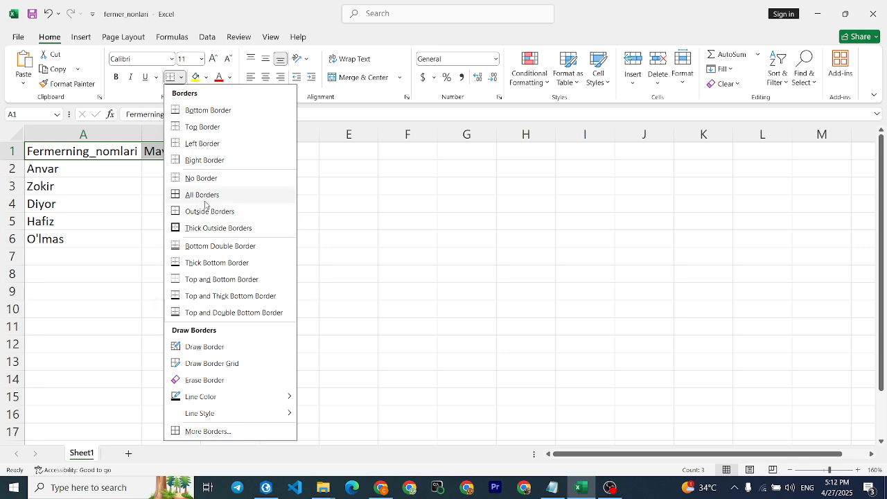
left_click(204, 201)
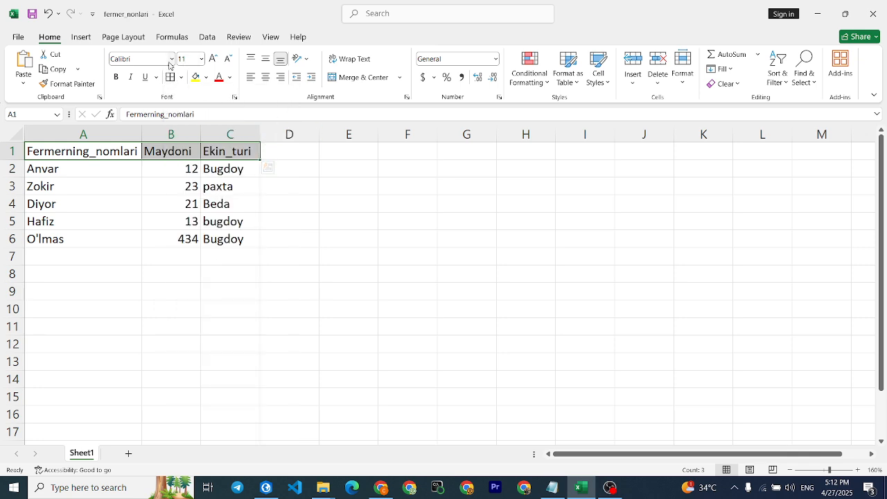
Increase the font size of header cells A1:C1 to 16 and make them bold.
left_click(212, 60)
left_click(213, 61)
left_click(213, 61)
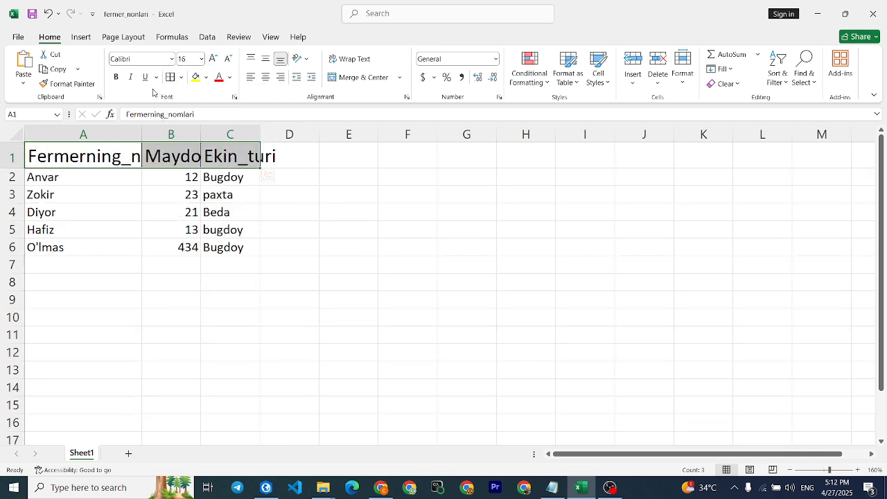
left_click(117, 77)
left_click(132, 243)
Autofit the widths of columns A, B and C to their enlarged headers.
double_click(142, 134)
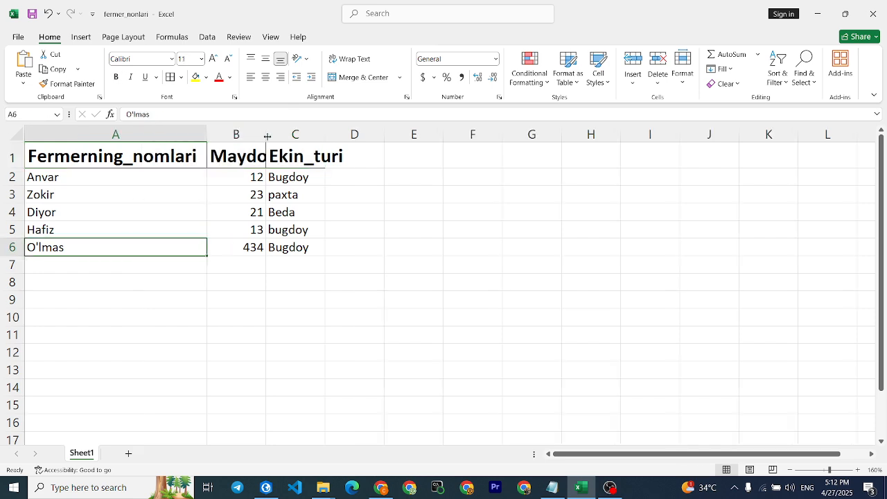
double_click(266, 133)
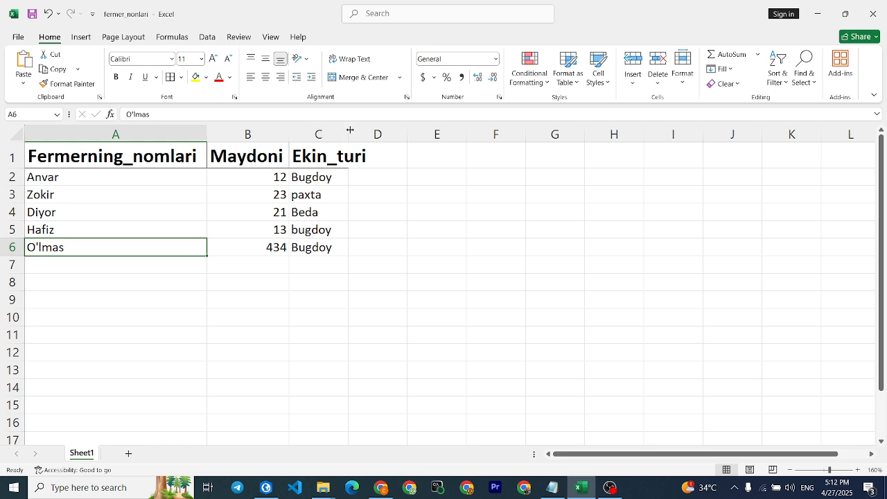
double_click(350, 133)
left_click(478, 261)
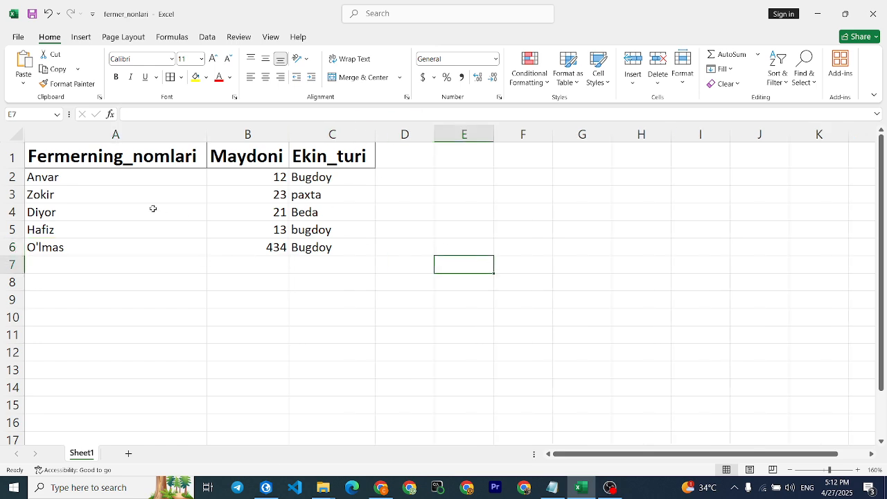
Review the farmer names and the Maydoni and Ekin_turi entries in the table's rows.
left_click(112, 181)
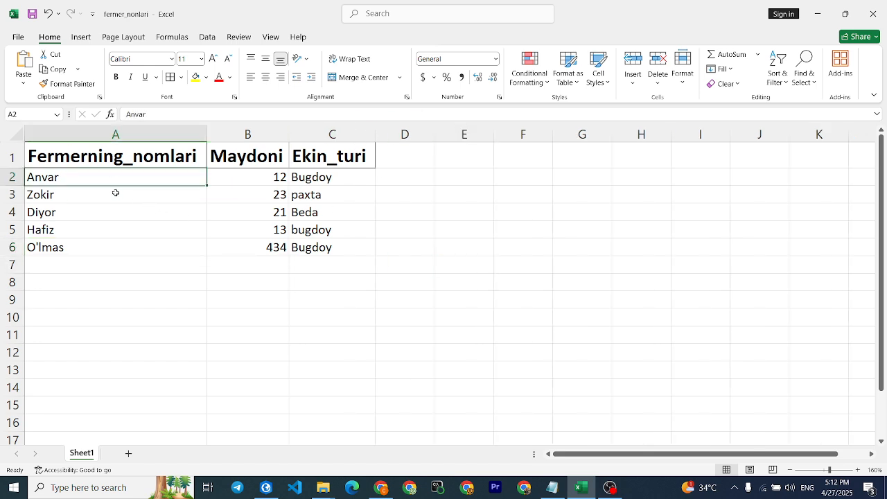
left_click(116, 194)
left_click(121, 214)
left_click(123, 227)
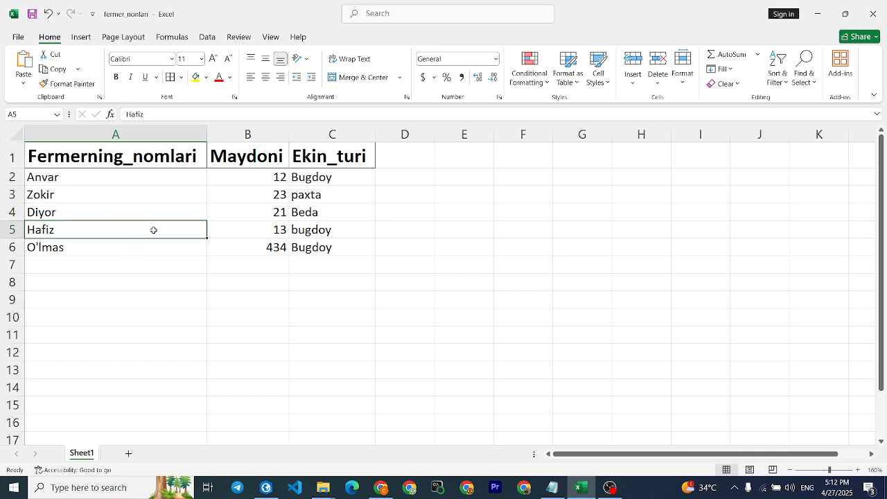
left_click(269, 174)
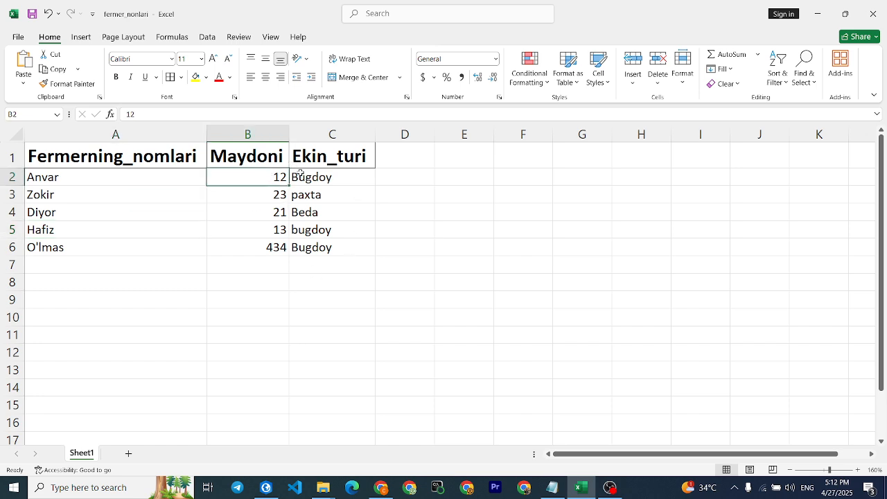
left_click(359, 300)
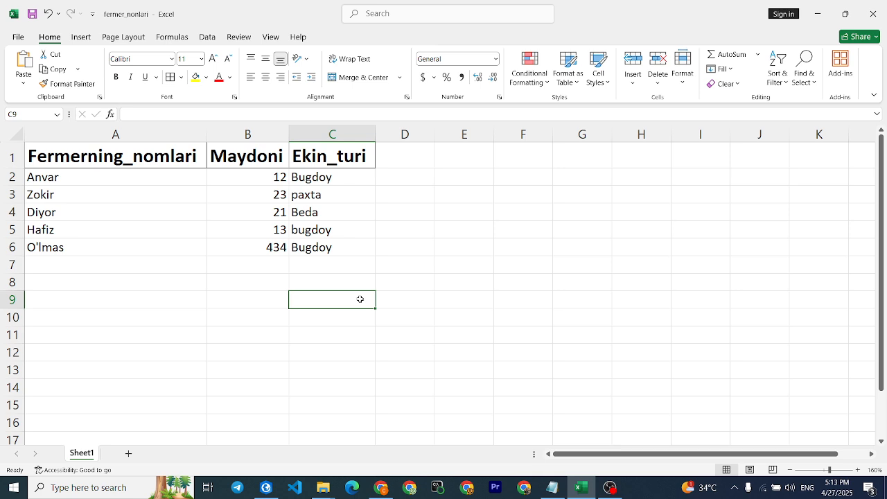
Switch back to ArcGIS Pro, inspect the attribute pop-up of one Ekin parcel with the Explore tool, and close it.
left_click(265, 487)
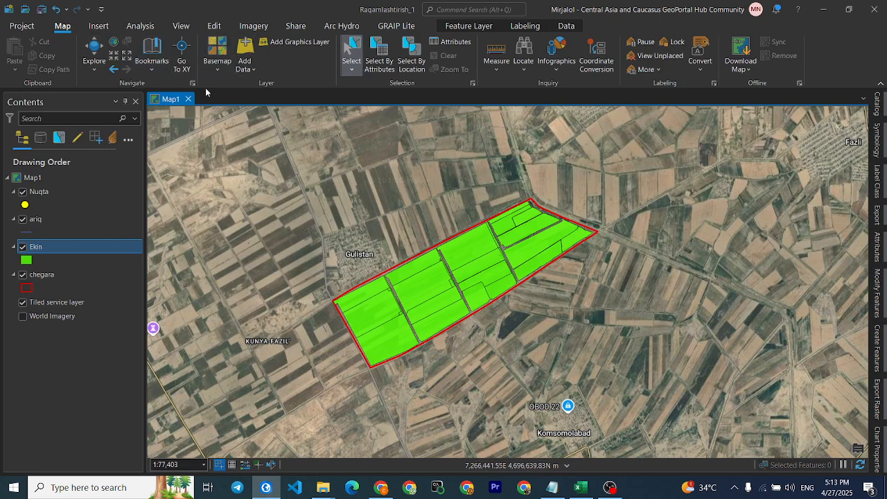
left_click(90, 49)
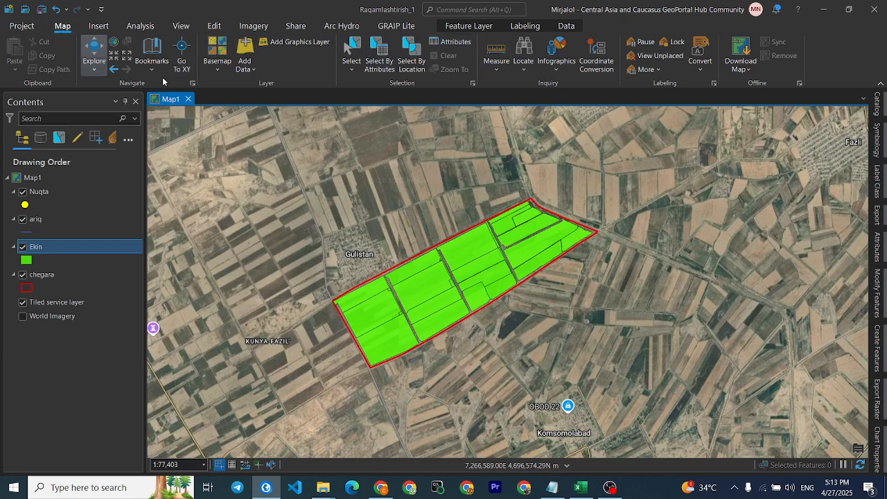
scroll(67, 27, "down", 1)
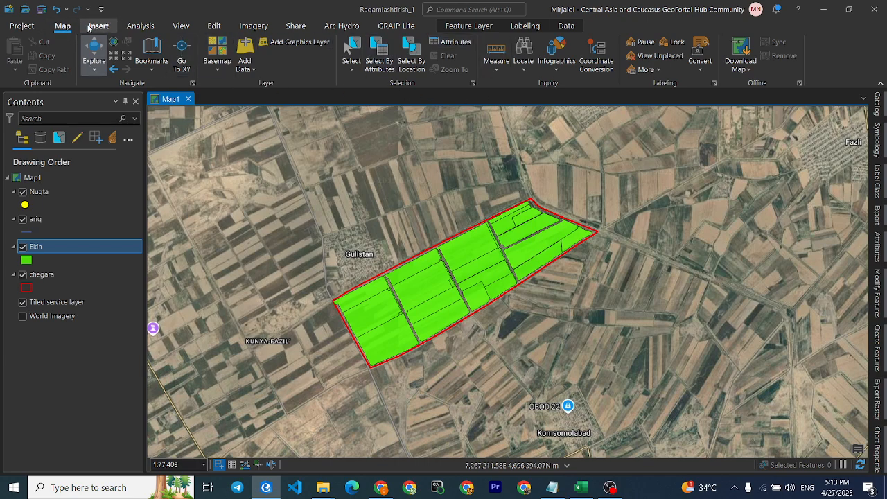
left_click(64, 27)
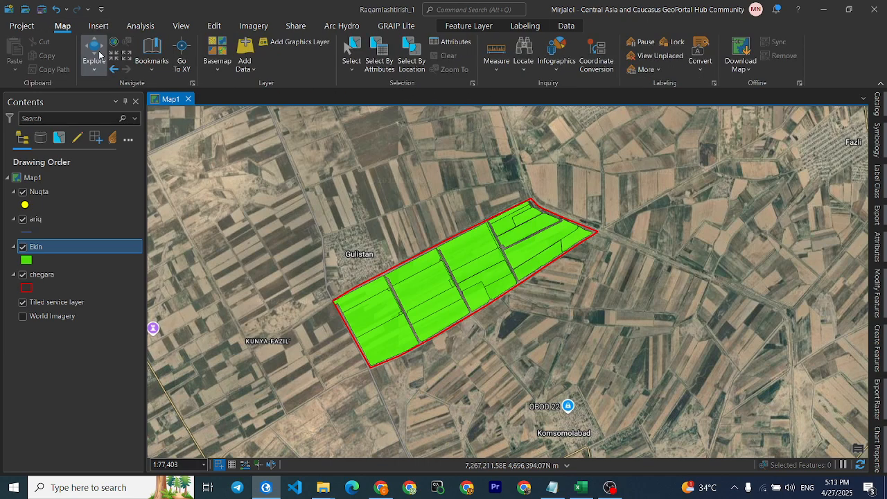
left_click(428, 293)
left_click_drag(479, 162, 720, 147)
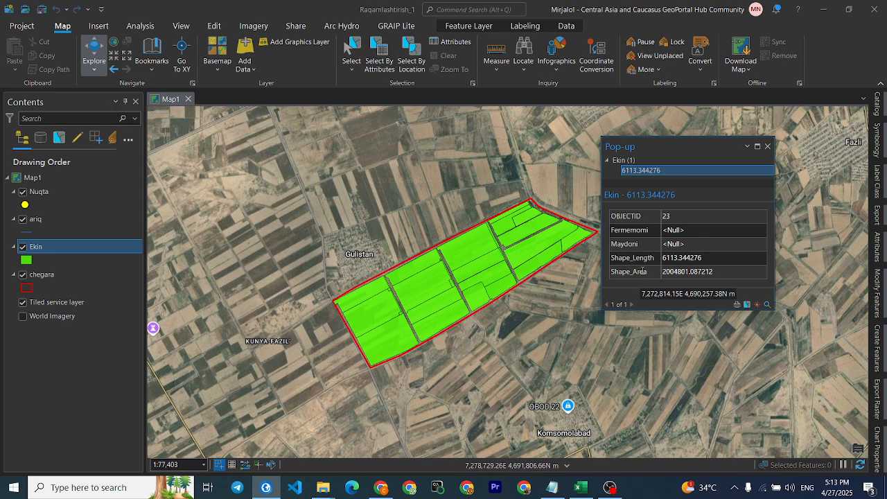
left_click(767, 146)
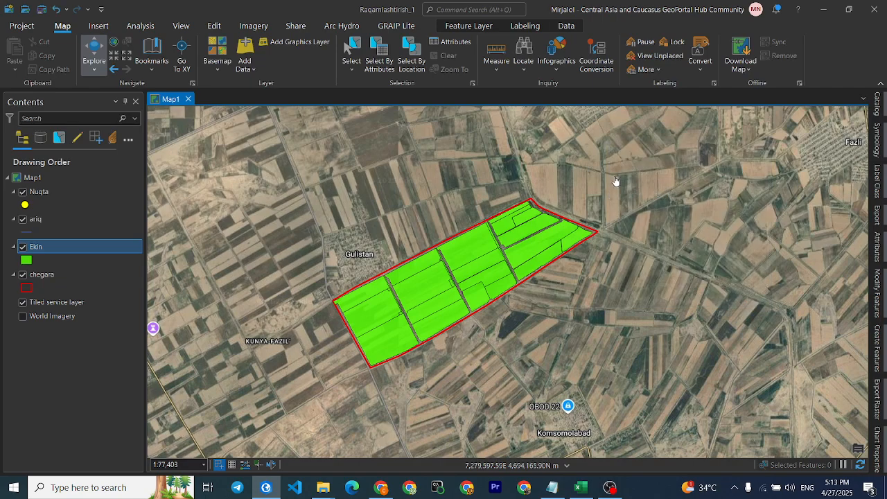
scroll(610, 197, "down", 3)
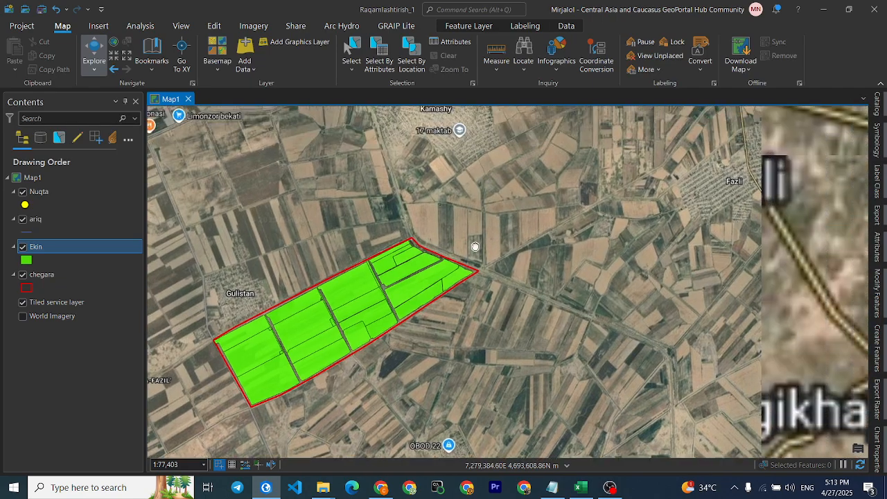
scroll(436, 284, "up", 3)
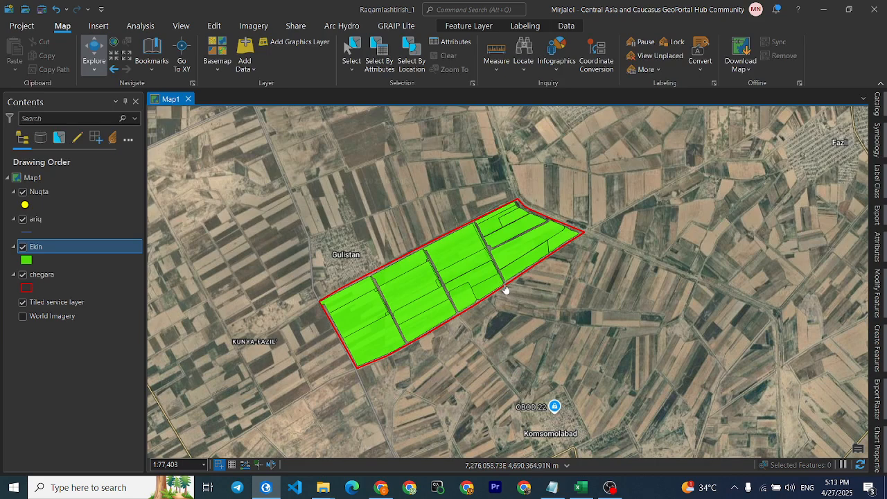
scroll(510, 265, "up", 2)
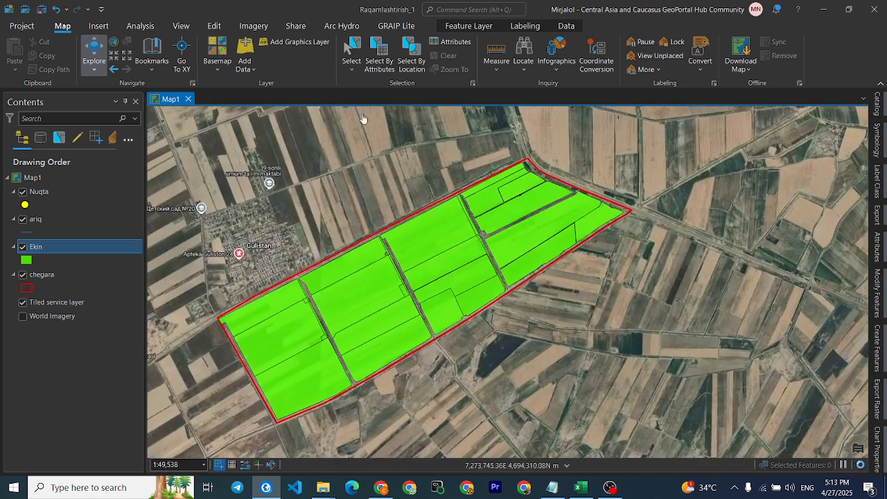
scroll(469, 296, "up", 2)
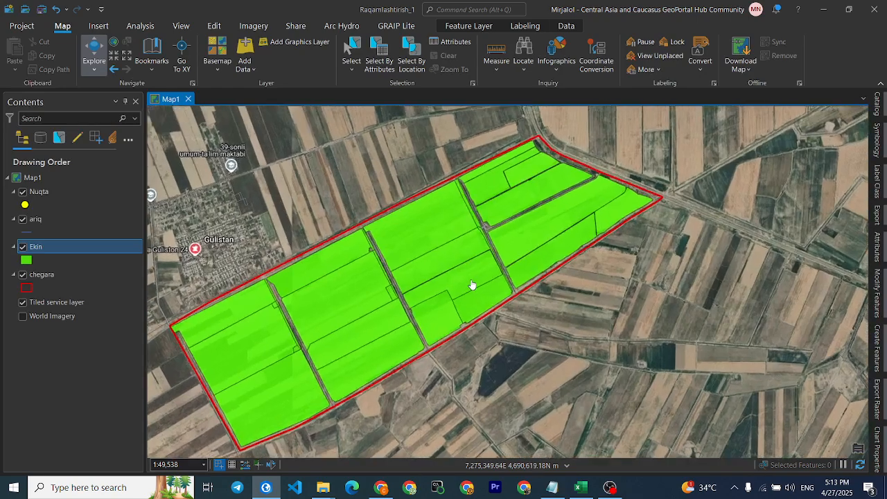
scroll(594, 229, "down", 2)
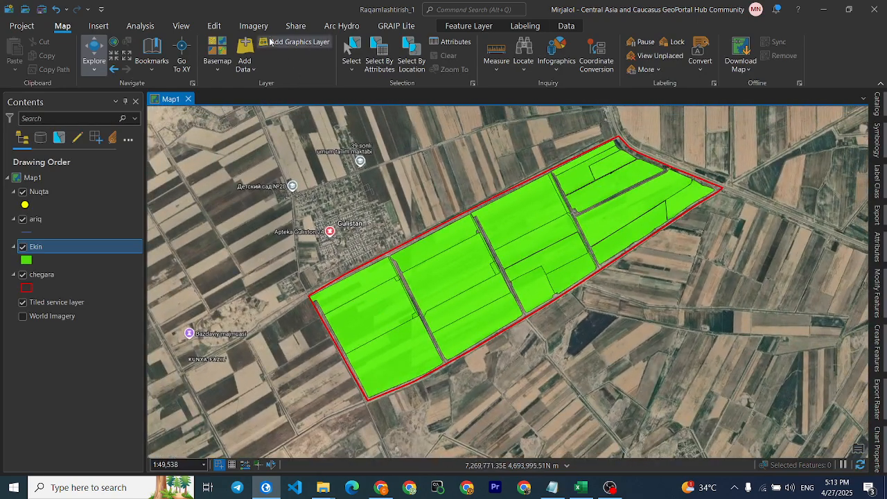
left_click(215, 26)
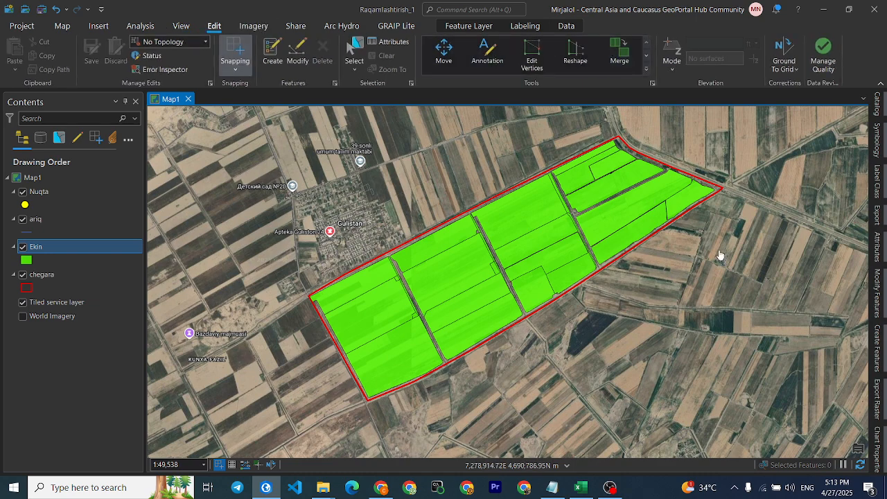
left_click_drag(720, 256, 628, 274)
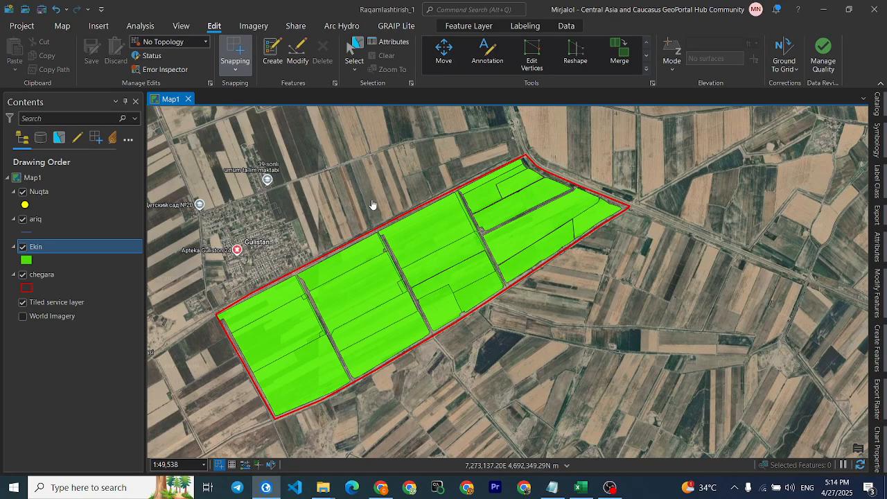
left_click_drag(144, 274, 131, 273)
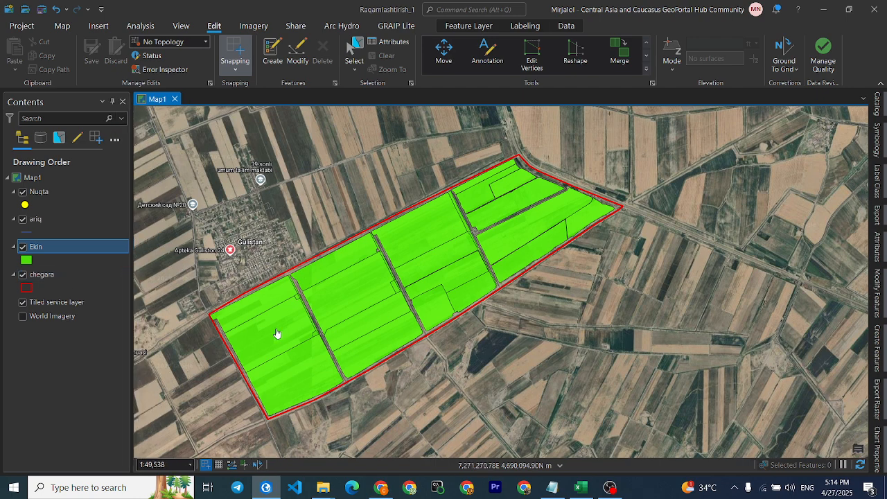
left_click(64, 26)
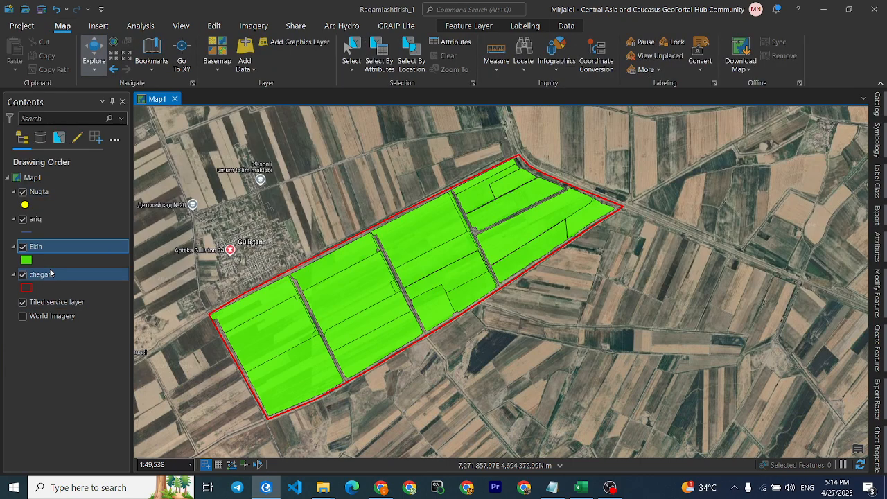
Open the attribute table of the Ekin layer and enlarge its pane below the map.
left_click(88, 218)
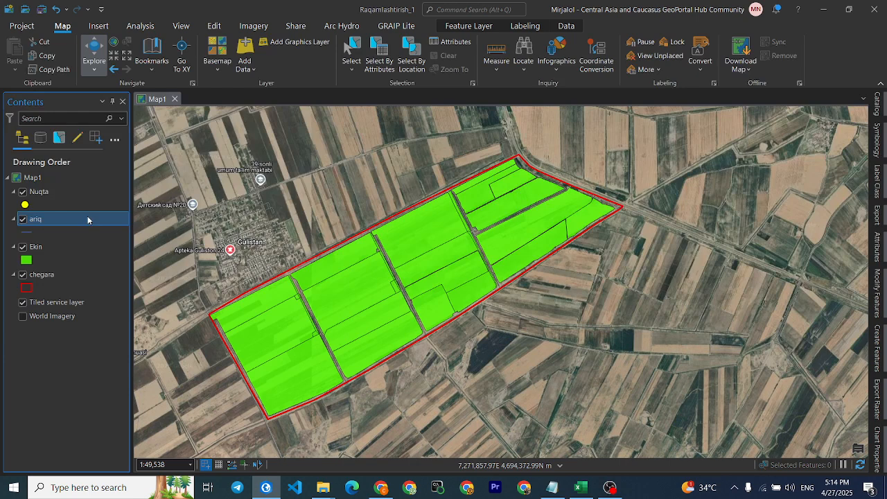
right_click(87, 219)
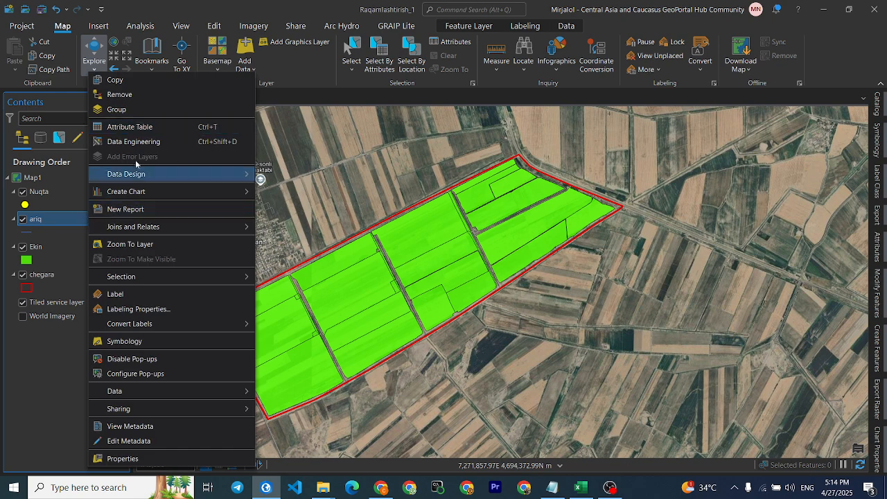
left_click(47, 251)
right_click(45, 251)
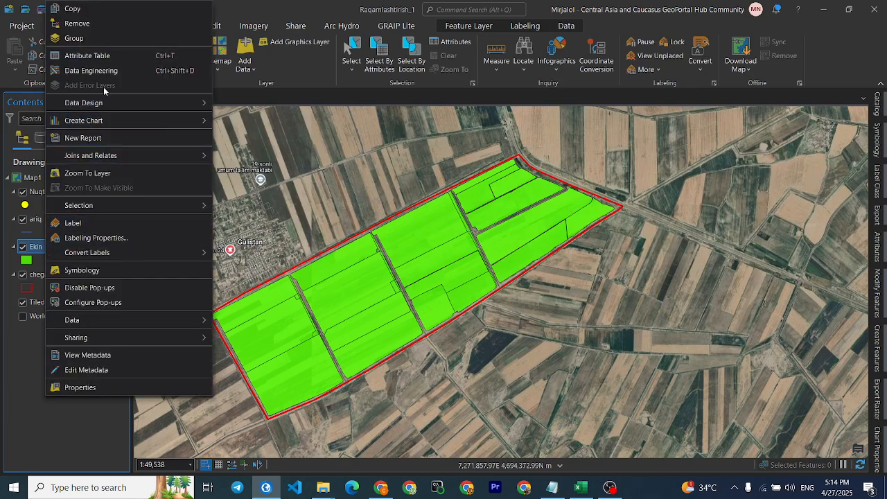
left_click(97, 55)
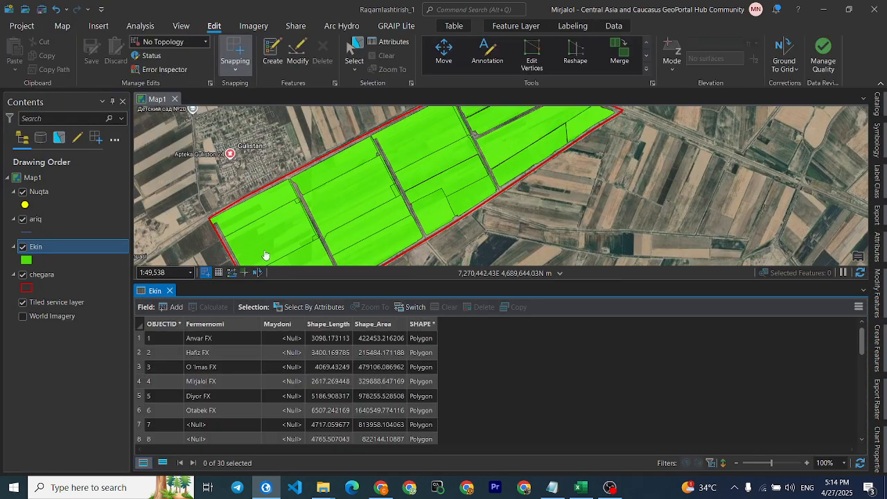
left_click_drag(325, 283, 324, 262)
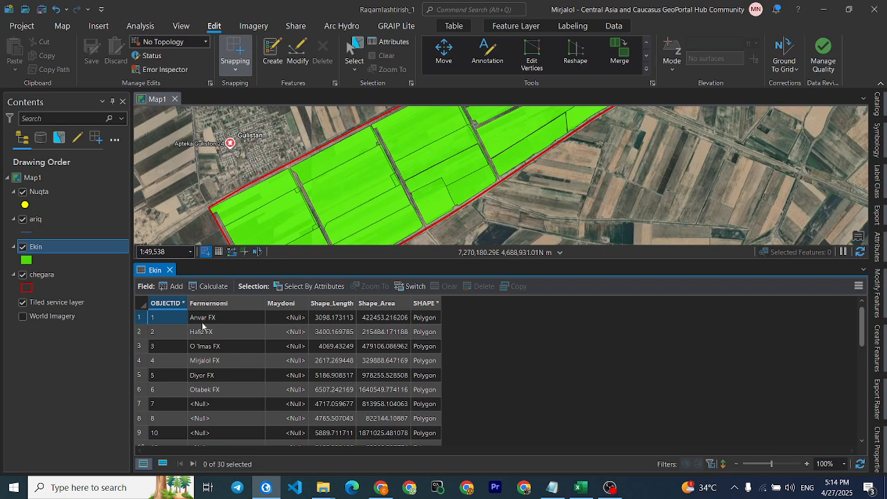
Examine the records and the columns of the Ekin attribute table, including Fermernomi, Maydoni, Shape_Length, Shape_Area and SHAPE.
scroll(253, 394, "down", 6)
scroll(253, 398, "up", 6)
left_click(245, 303)
left_click(289, 303)
left_click(324, 303)
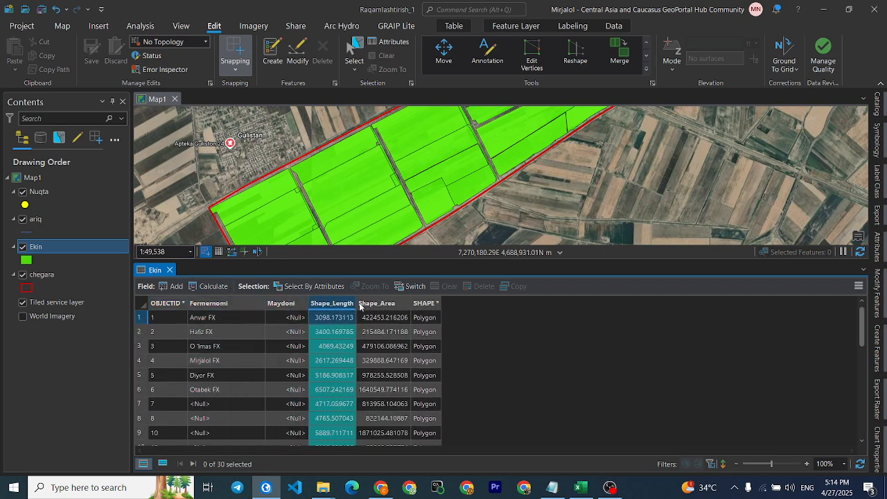
left_click(370, 303)
left_click(435, 304)
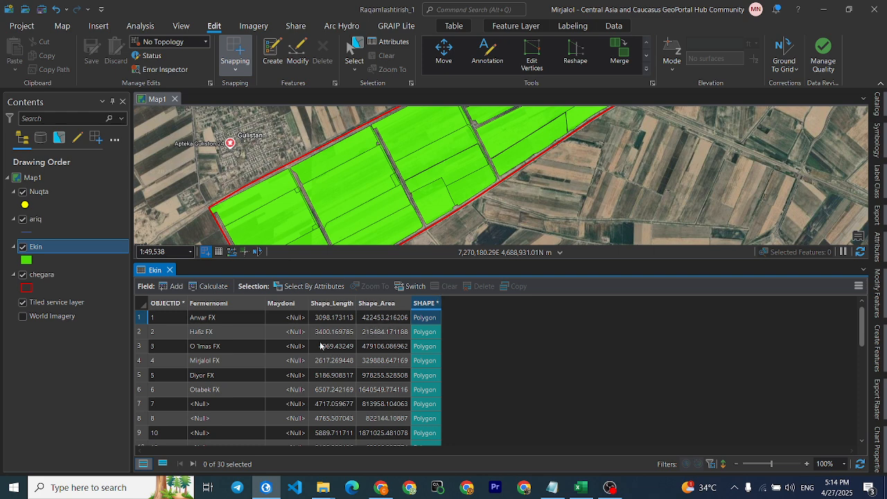
left_click(228, 303)
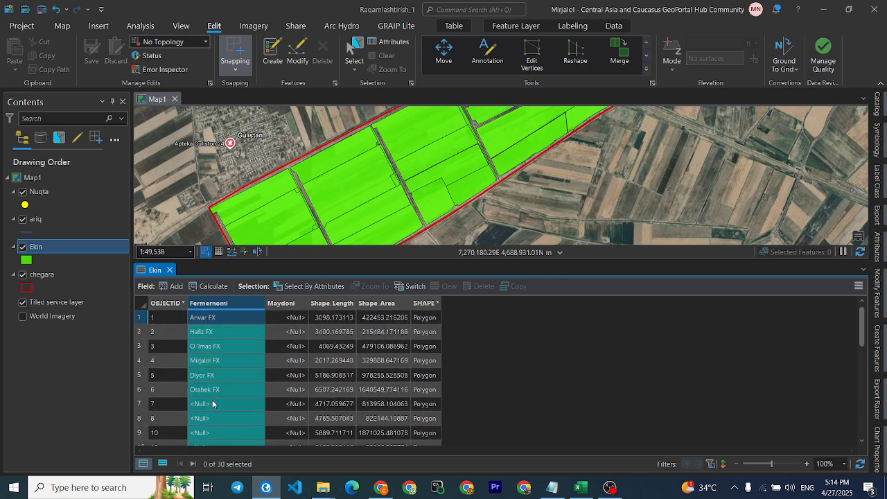
Fill in the empty Fermernomi cells of the Ekin records with OBJECTID 7, 8 and 10 with farm names ending in FX.
left_click(209, 406)
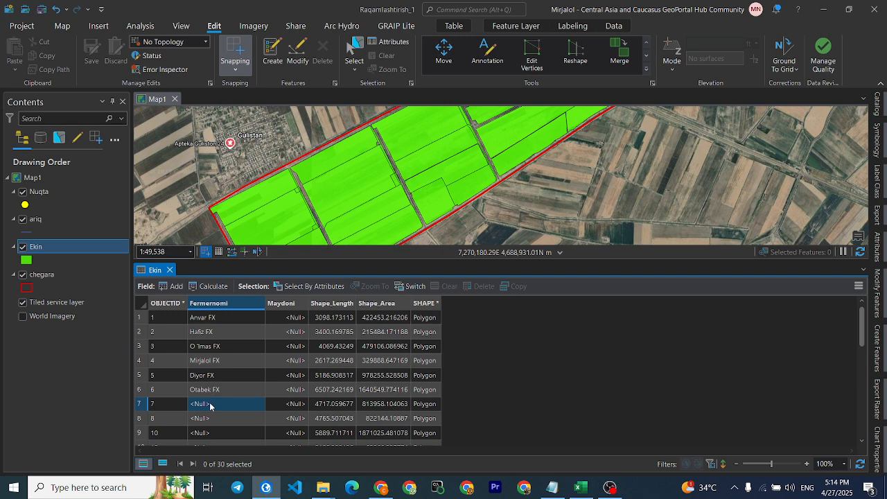
left_click(210, 405)
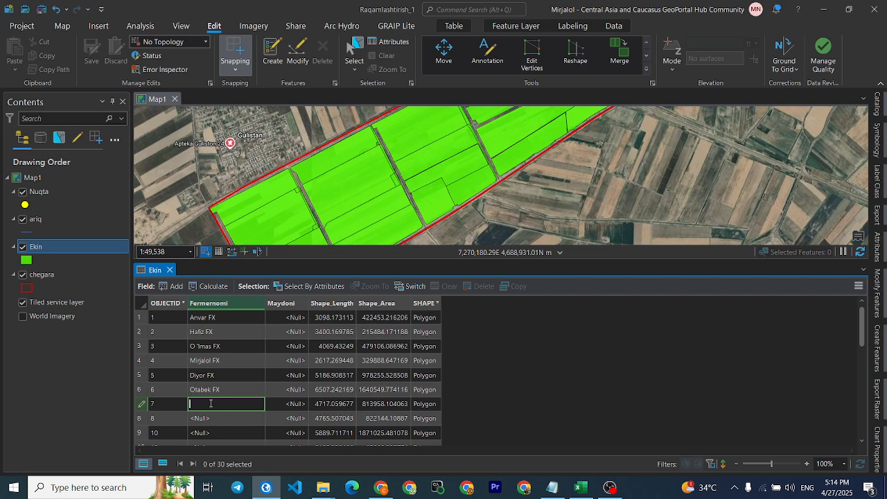
type("Bobomurod FX")
key("Return")
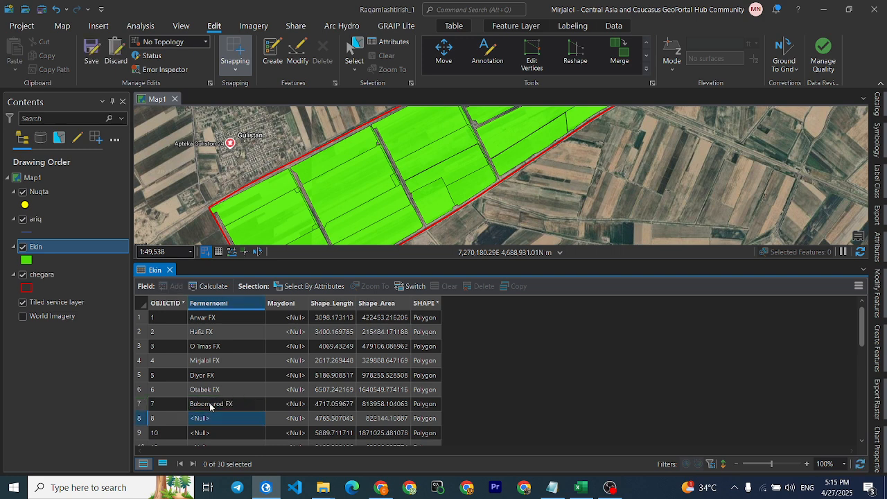
type("Sharofiddin")
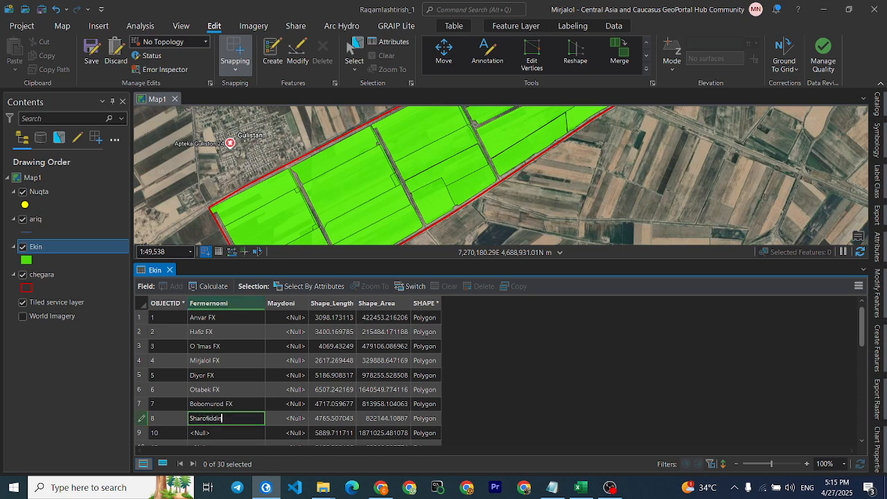
type(" FX")
key("Return")
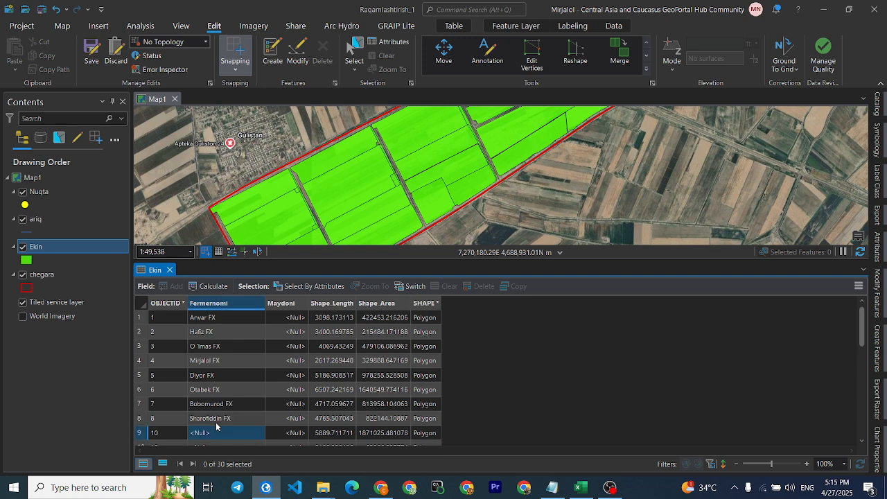
type("S")
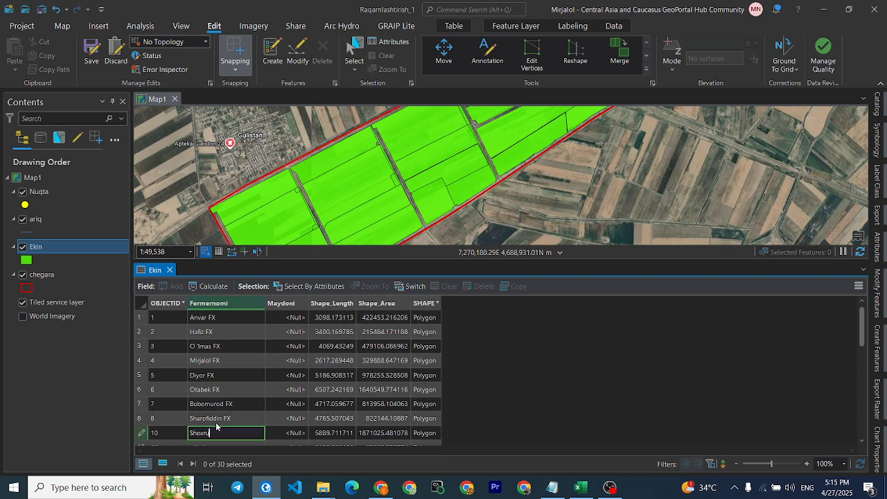
type("hoxrux FX")
key("Return")
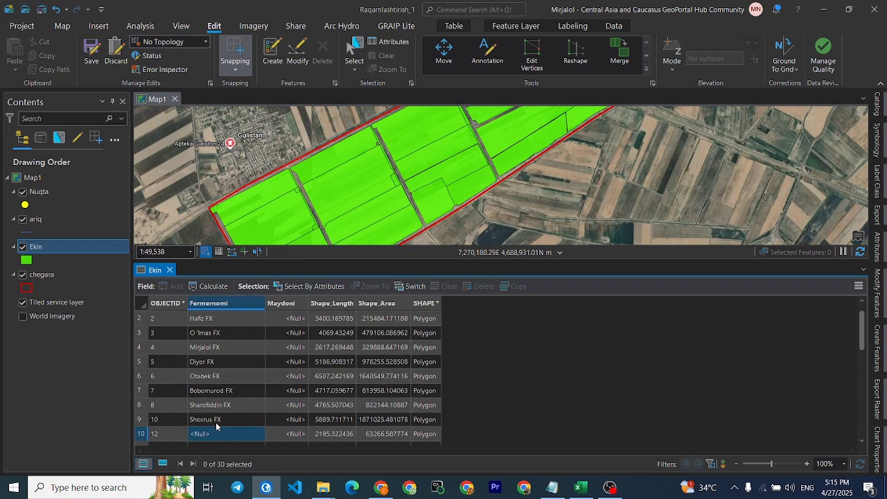
scroll(216, 426, "up", 1)
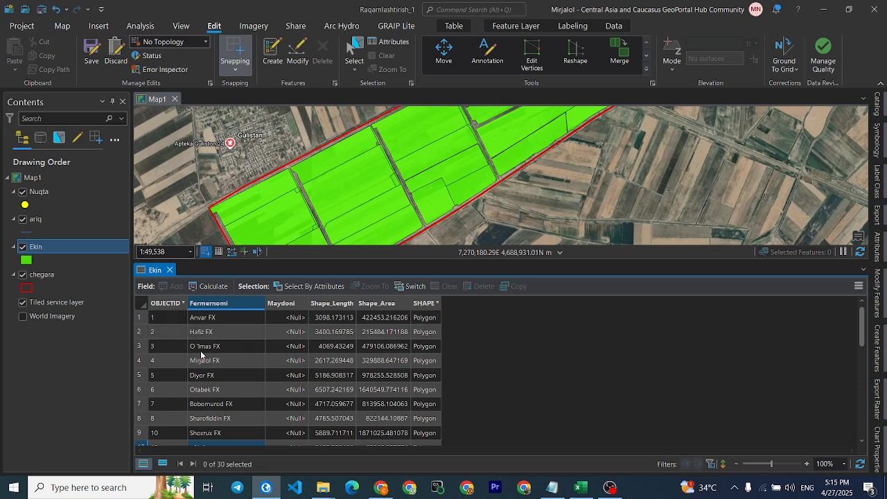
Check the Fermernomi column, look at the attribute table of the ariq layer, and return to the Ekin table.
left_click(239, 303)
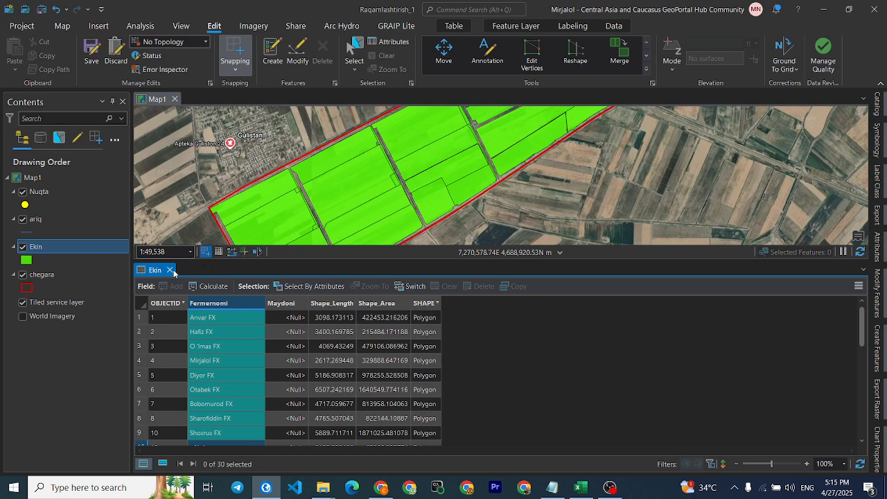
left_click(50, 222)
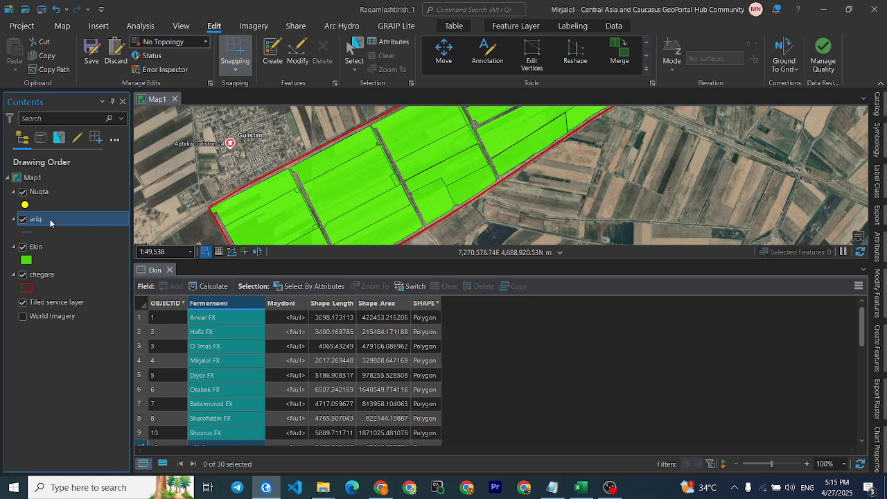
key("ctrl+t")
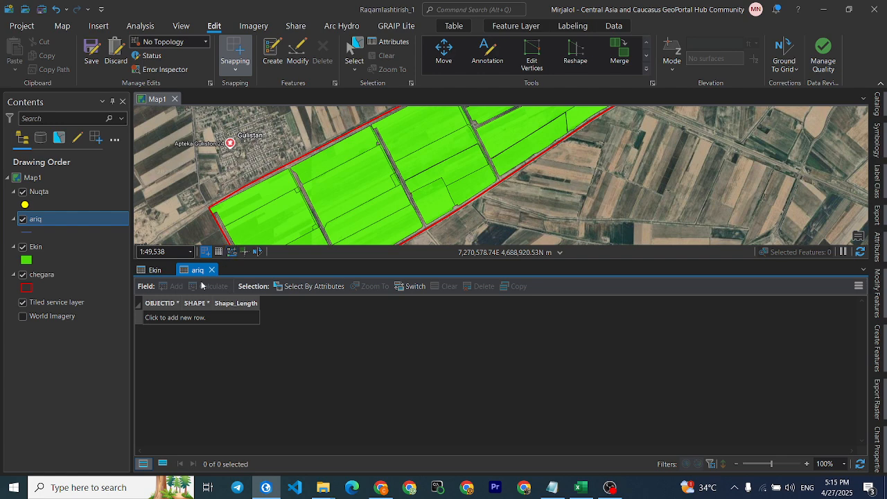
left_click(154, 269)
Compare the farmer table in Excel with the Maydoni, Shape_Length, Shape_Area and SHAPE columns of the Ekin table in ArcGIS Pro.
left_click(580, 487)
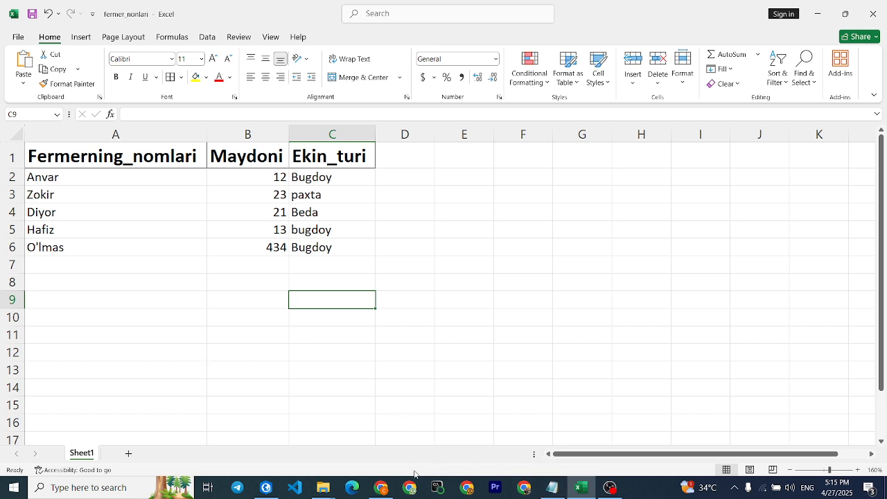
left_click(267, 487)
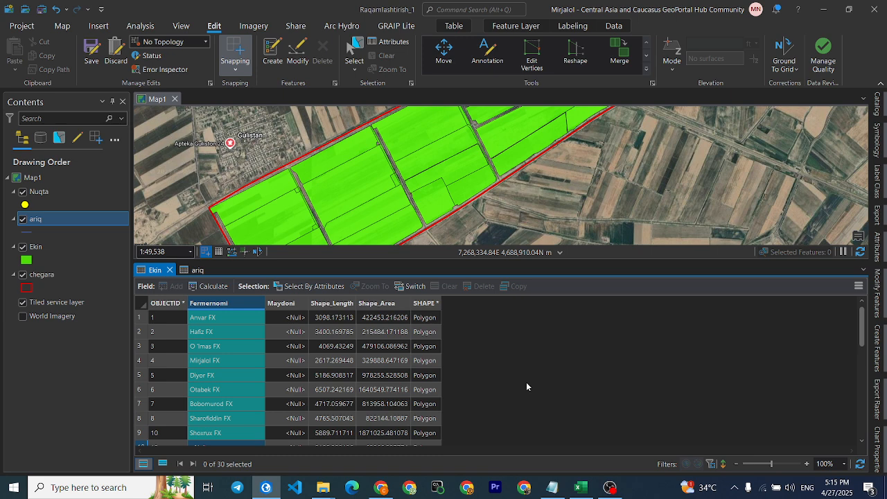
left_click(275, 305)
left_click(318, 305)
left_click(399, 304)
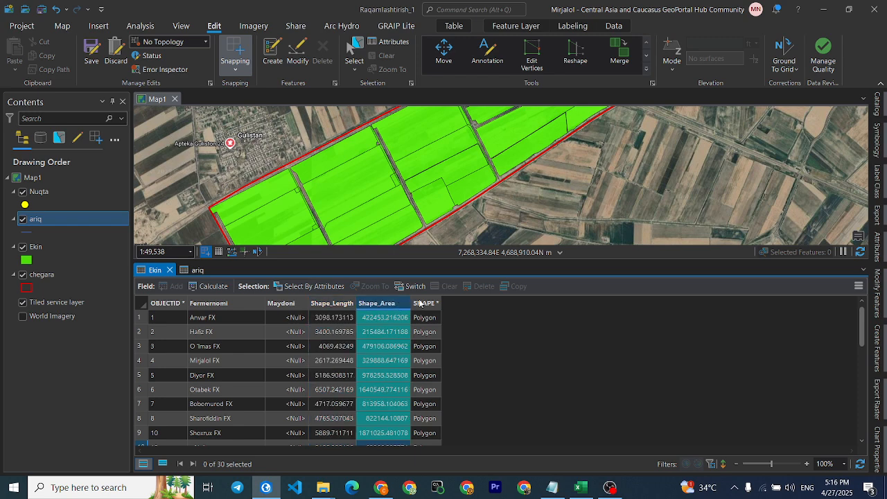
left_click(418, 303)
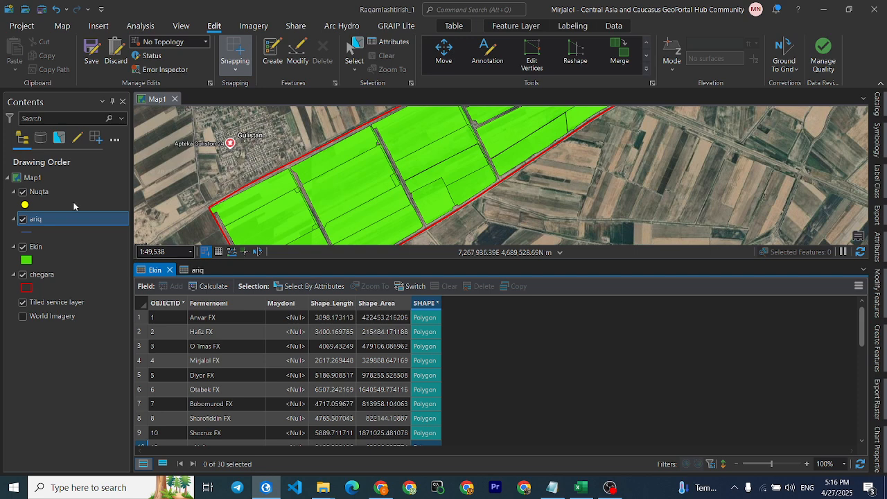
left_click(63, 249)
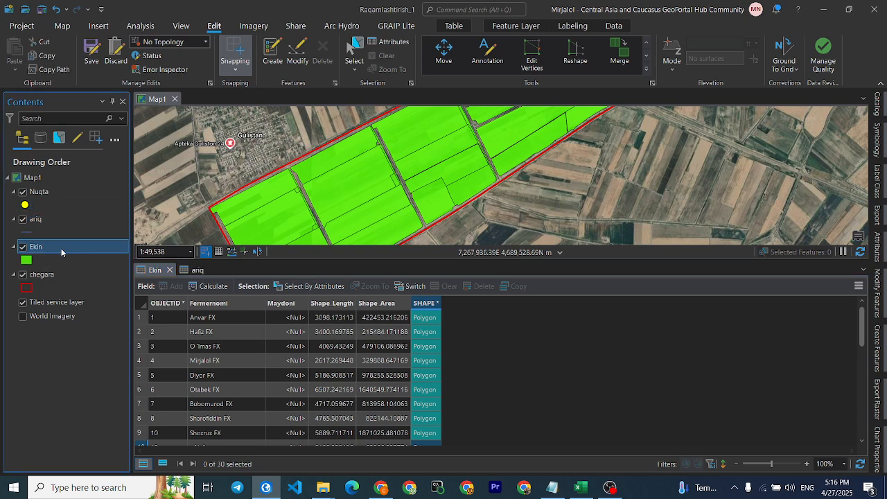
right_click(61, 248)
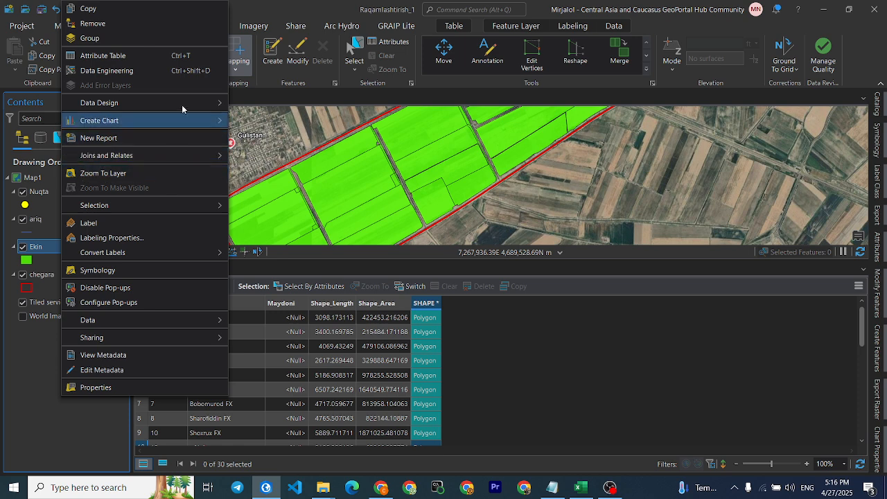
left_click(1, 368)
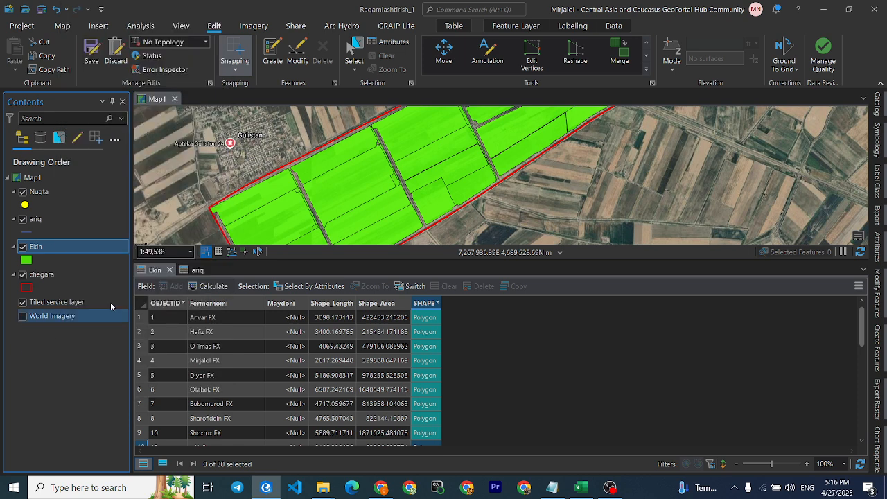
scroll(264, 346, "down", 6)
scroll(265, 350, "up", 6)
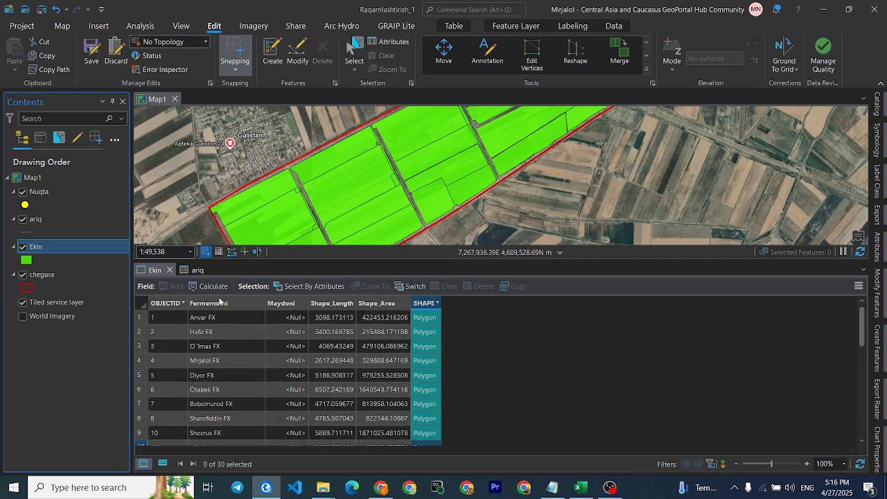
left_click(200, 303)
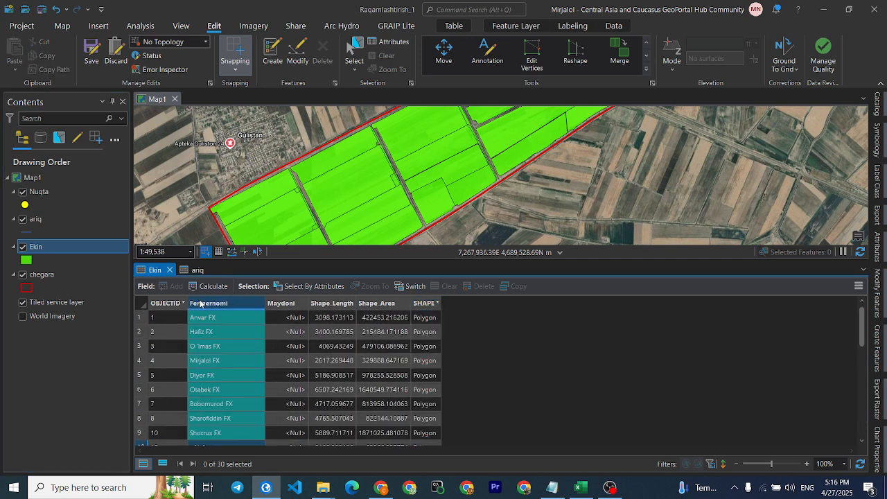
Bring up the ariq layer's attribute table again and close it so that only the Ekin table stays open.
left_click(87, 224)
key("ctrl+t")
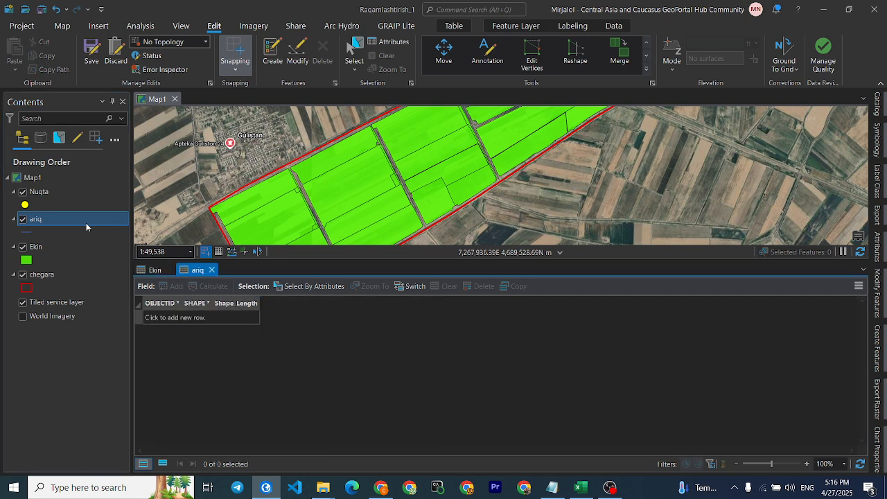
left_click(211, 269)
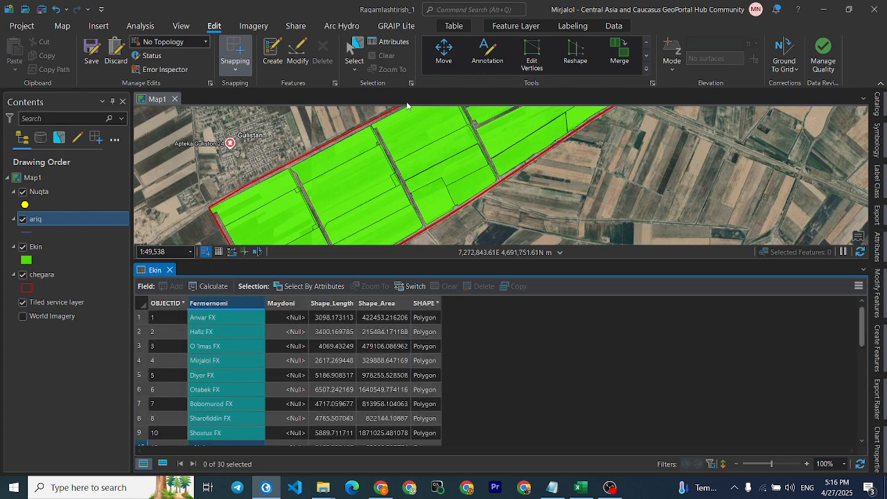
View the field definitions of the ariq layer in an enlarged pane below the map, and close the Fields view.
left_click(616, 26)
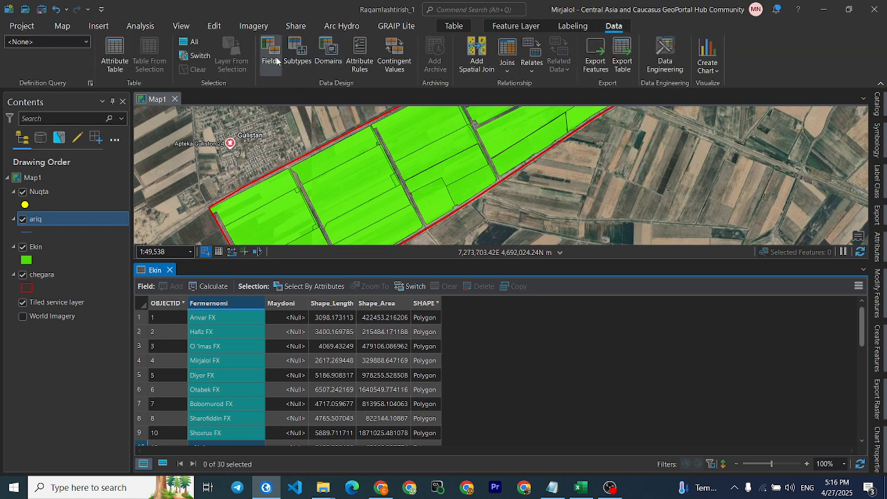
left_click(271, 56)
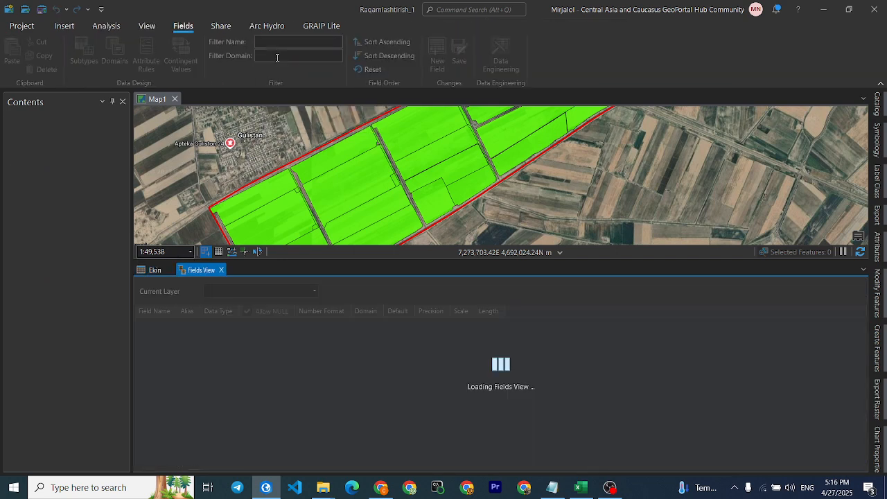
left_click_drag(290, 260, 290, 211)
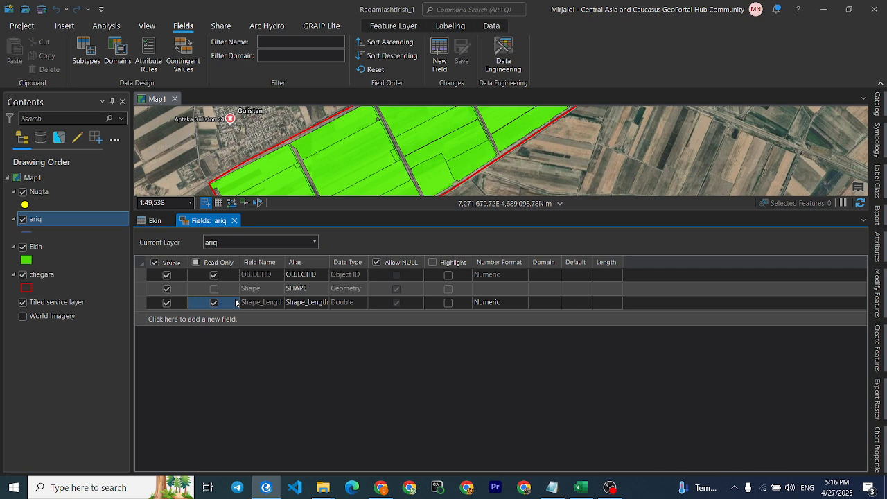
left_click(234, 220)
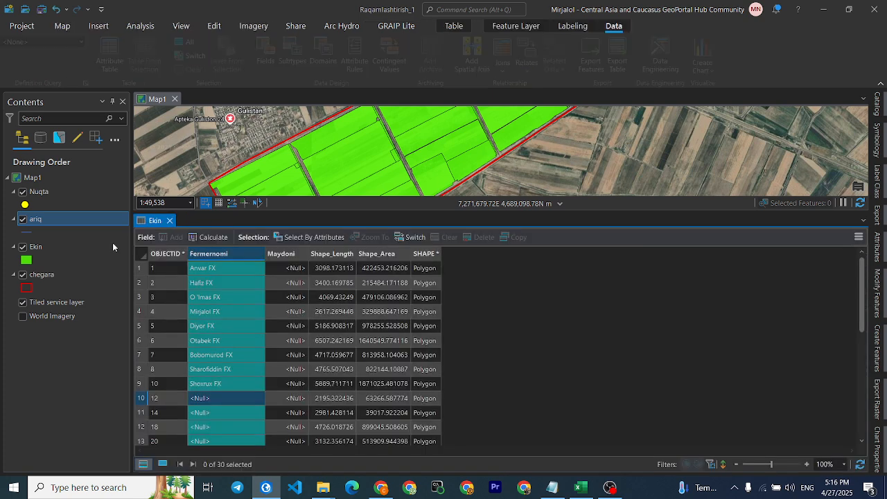
Open the field definitions of the Ekin layer.
left_click(68, 246)
left_click(43, 219)
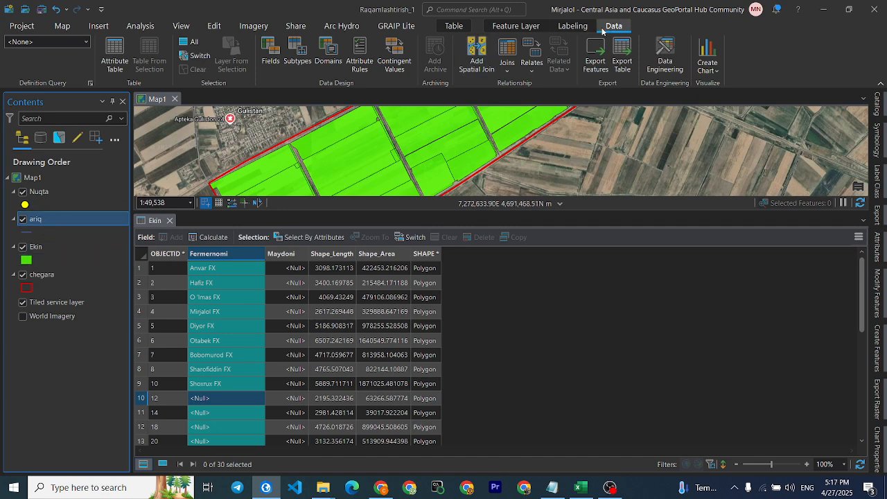
left_click(36, 247)
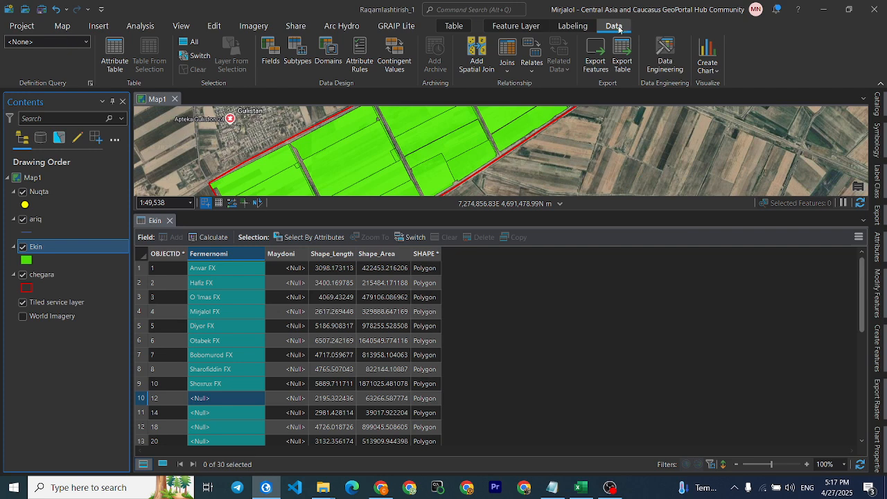
left_click(40, 219)
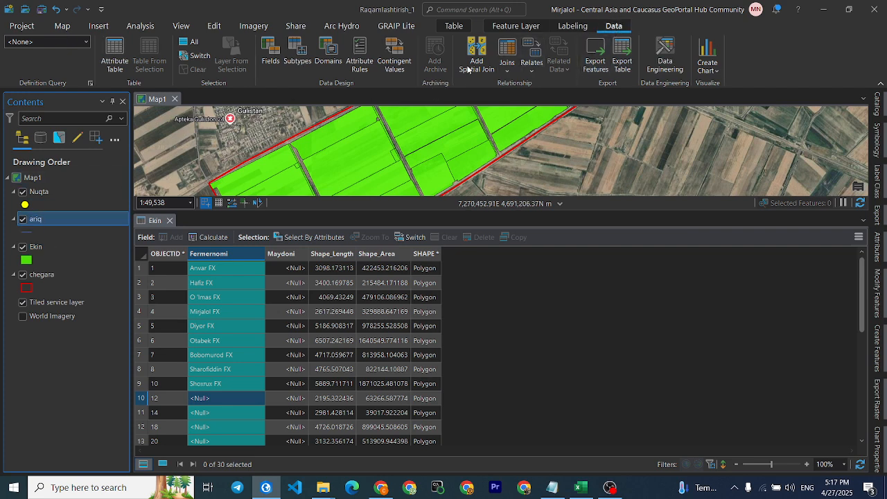
left_click(36, 247)
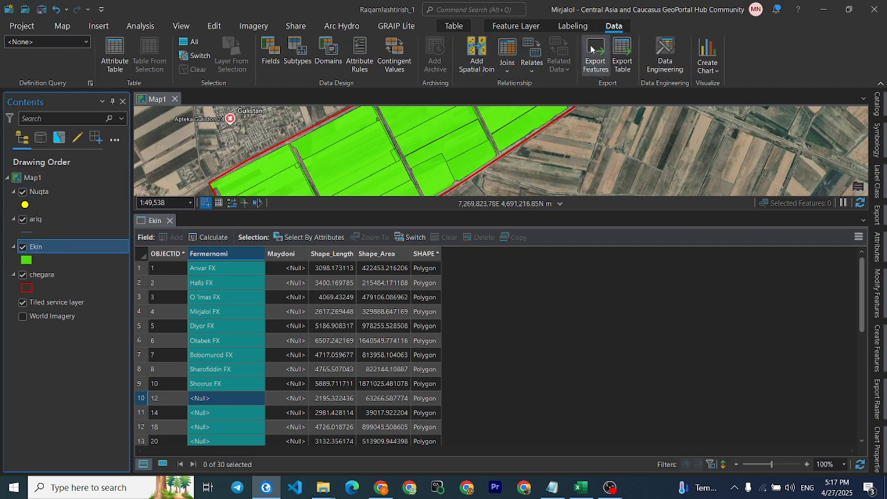
left_click(270, 55)
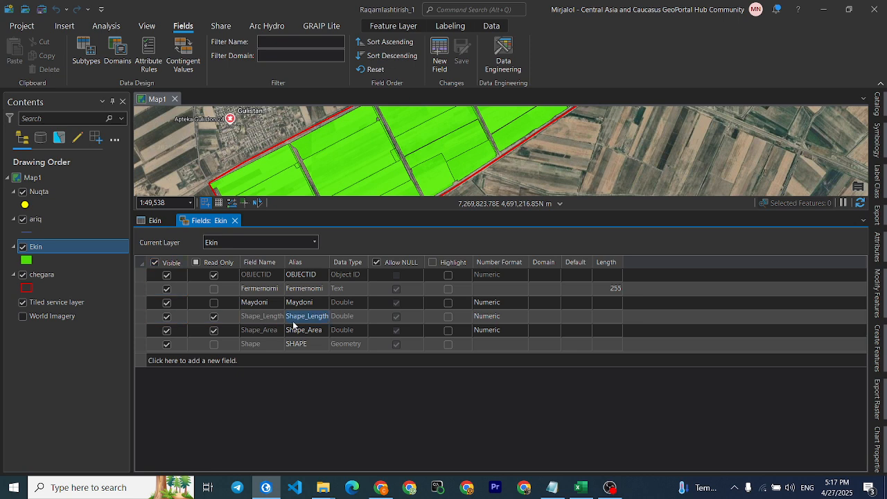
Make the OBJECTID field of the Ekin layer invisible, keeping Shape_Length and Shape_Area visible.
left_click(167, 316)
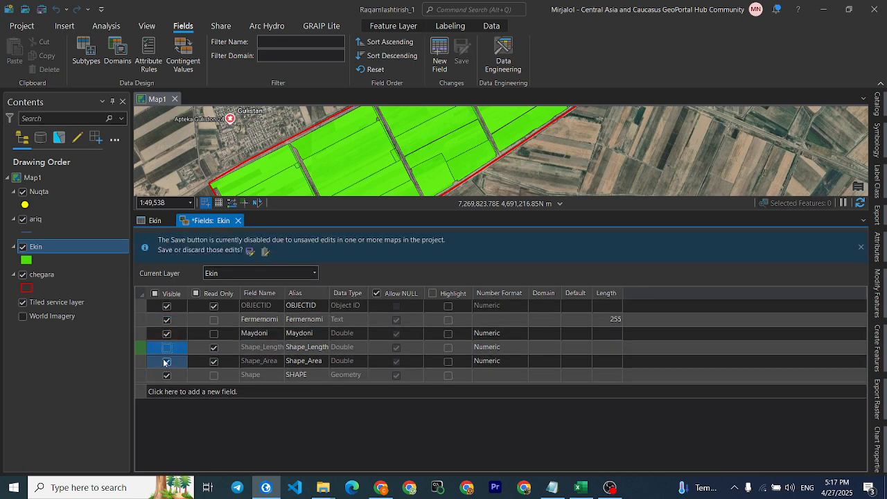
left_click(167, 347)
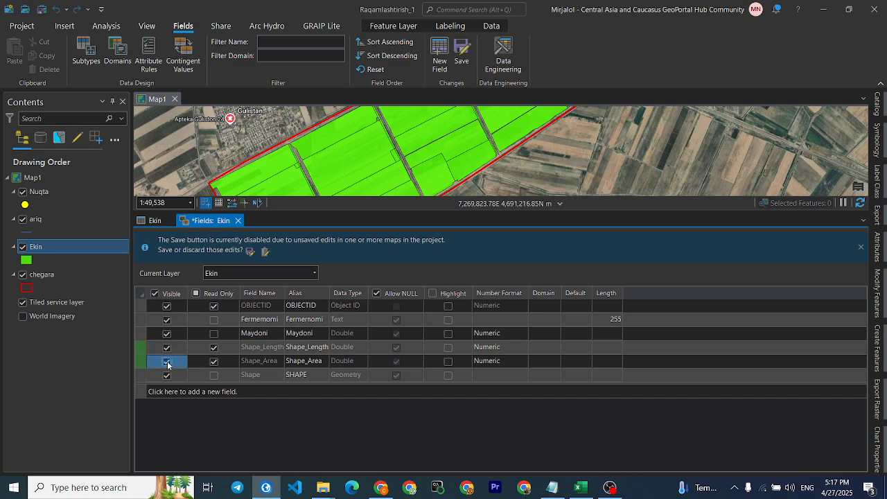
left_click(166, 306)
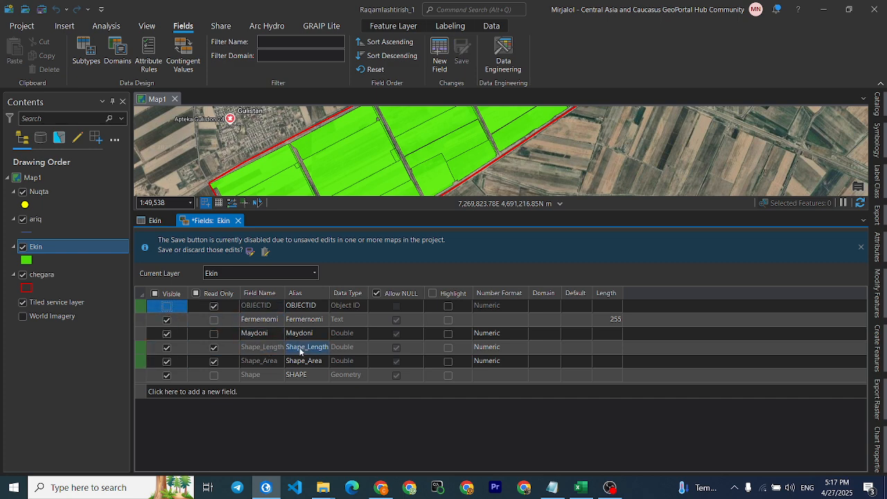
Add a new field named Ekin_turi with the Text data type to the Ekin layer.
left_click(220, 394)
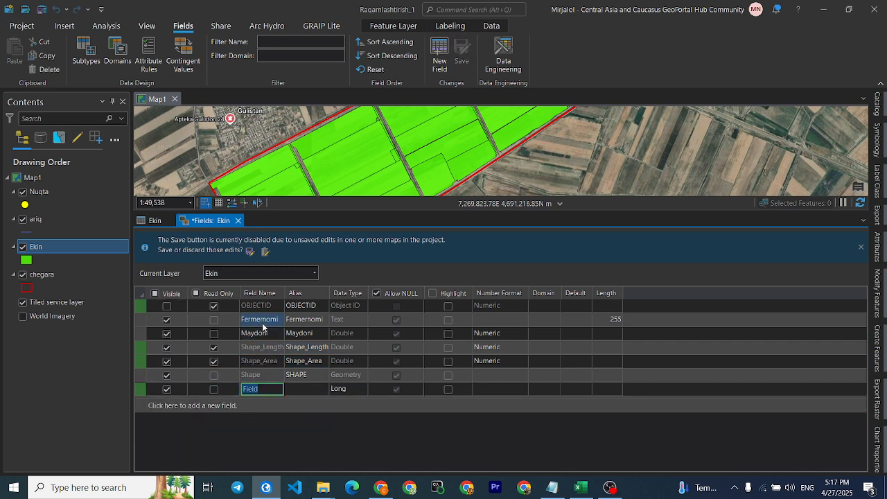
type("Ekin_turi")
left_click(352, 390)
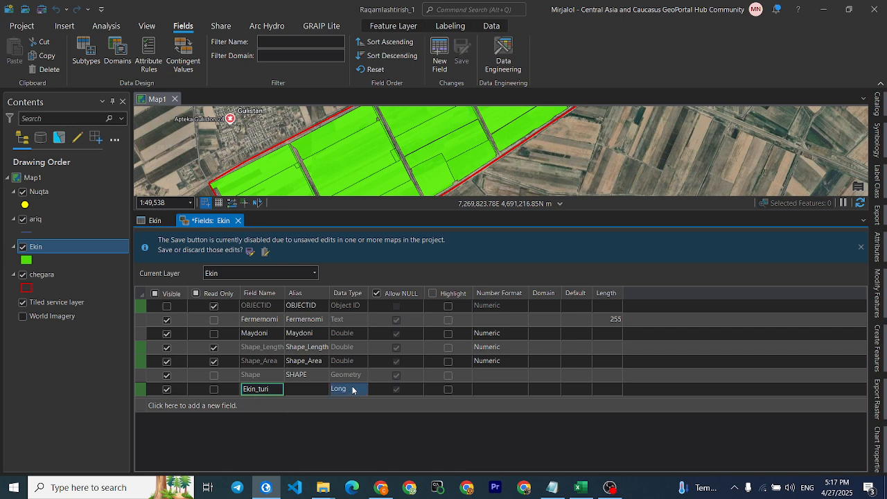
left_click(336, 391)
left_click(346, 393)
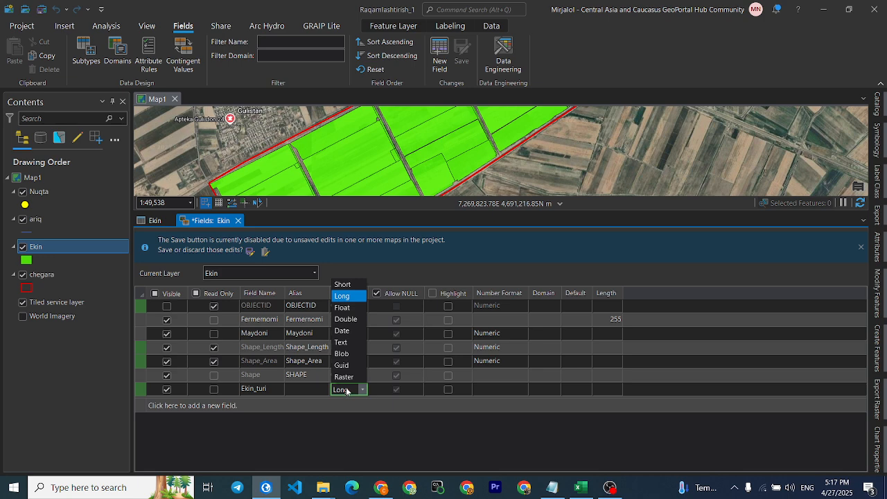
left_click(345, 342)
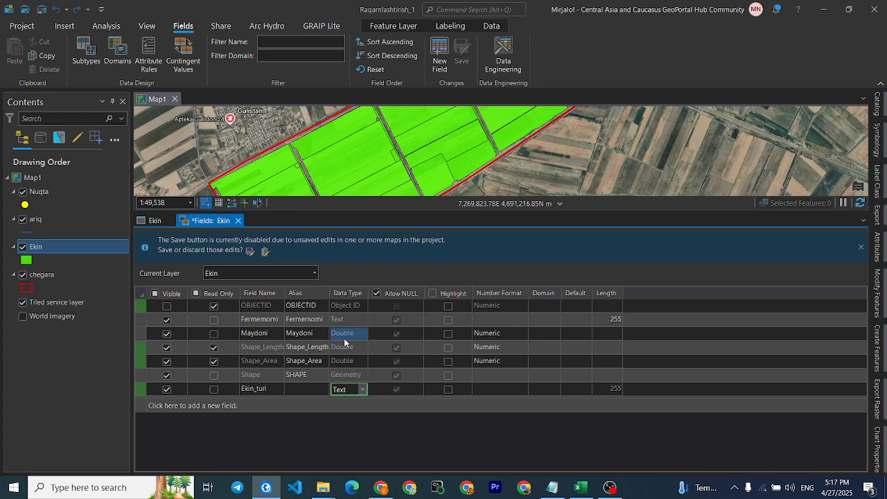
Switch to the farmer workbook in Excel and apply the Accounting number format to the empty column D.
left_click(581, 488)
left_click(414, 136)
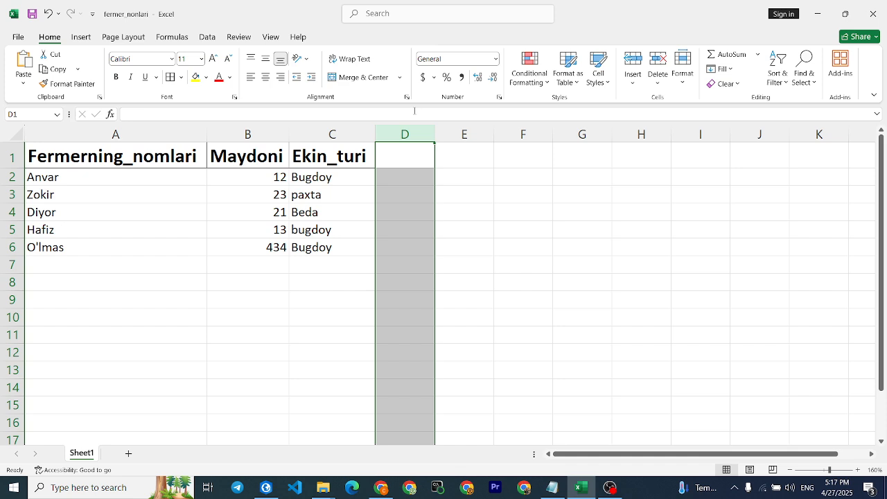
left_click(496, 59)
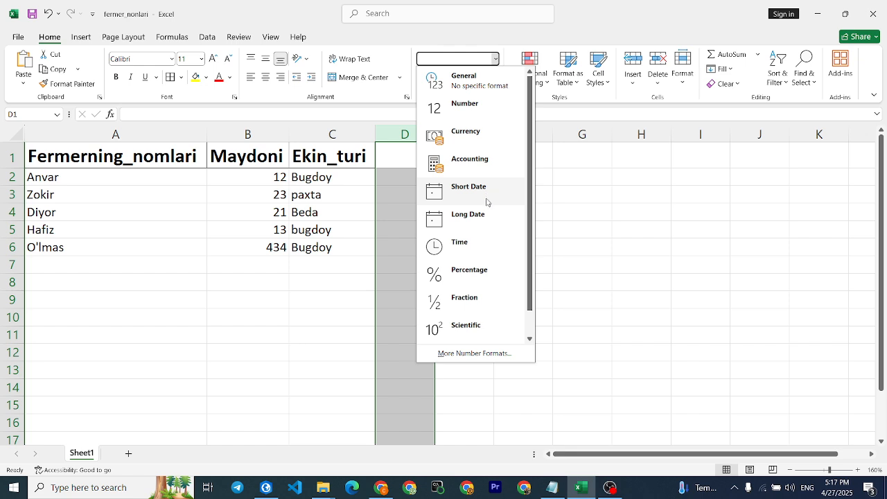
scroll(489, 208, "down", 1)
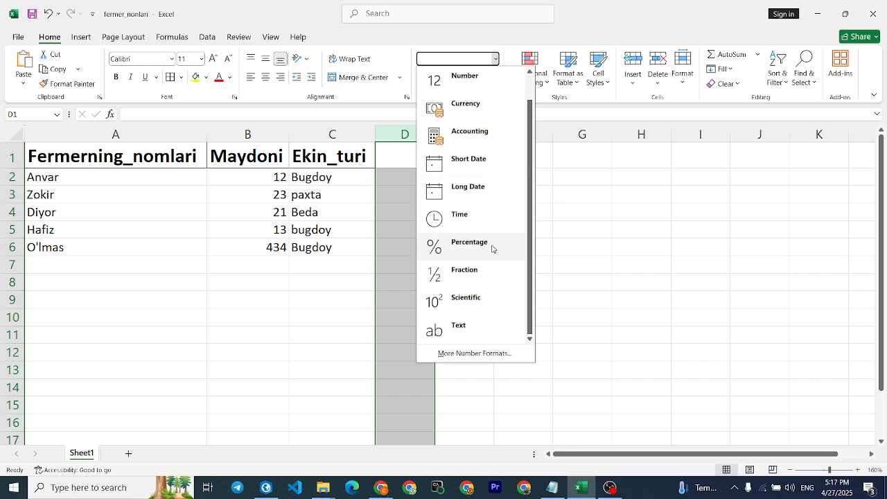
left_click(455, 131)
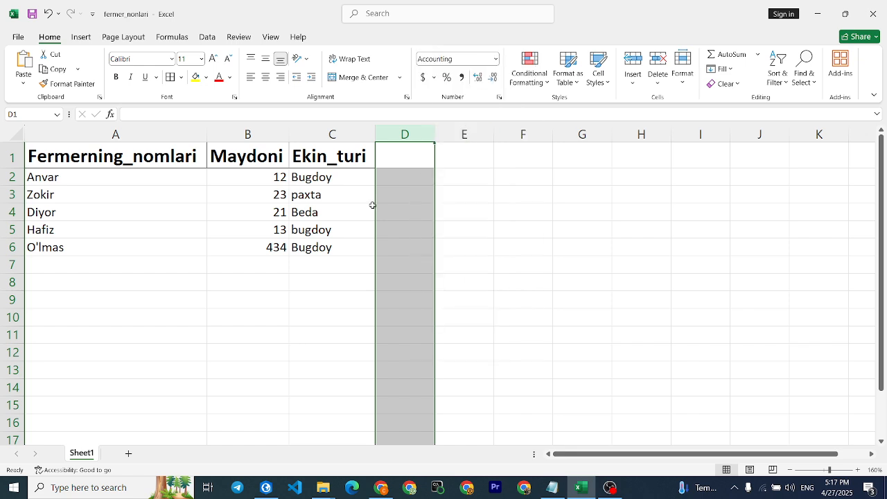
Enter sample values in column D: wqe in D2, 21321 in D3, 21 in D5, 412 in D7, 1 in D8 and 4 in D11.
left_click(371, 202)
left_click(401, 179)
type("wqe")
left_click(402, 198)
type("21321")
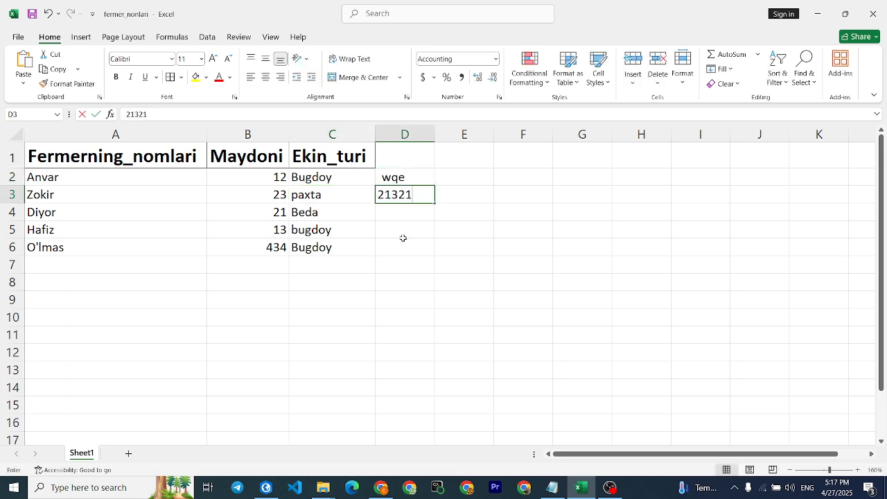
left_click(401, 233)
type("21")
left_click(411, 245)
left_click(409, 268)
type("412")
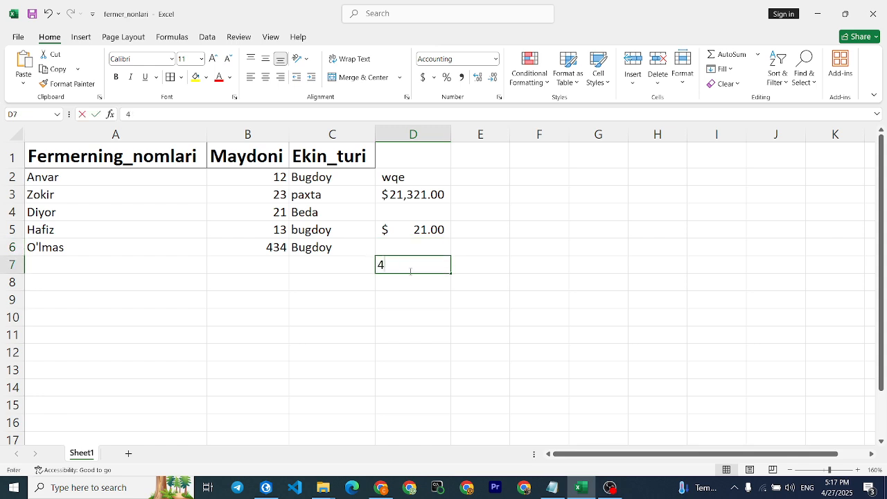
left_click(411, 287)
type("1")
left_click(413, 332)
type("4")
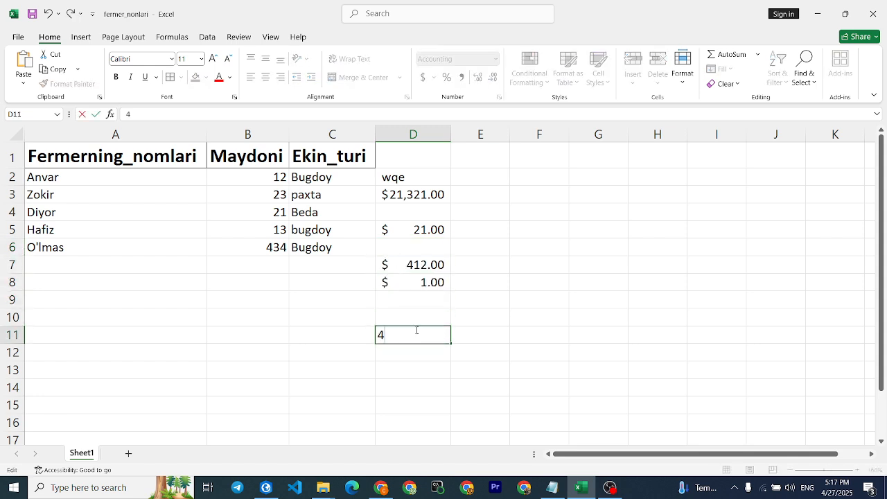
Format column D as Number, and change it to the Short Date format.
left_click(413, 134)
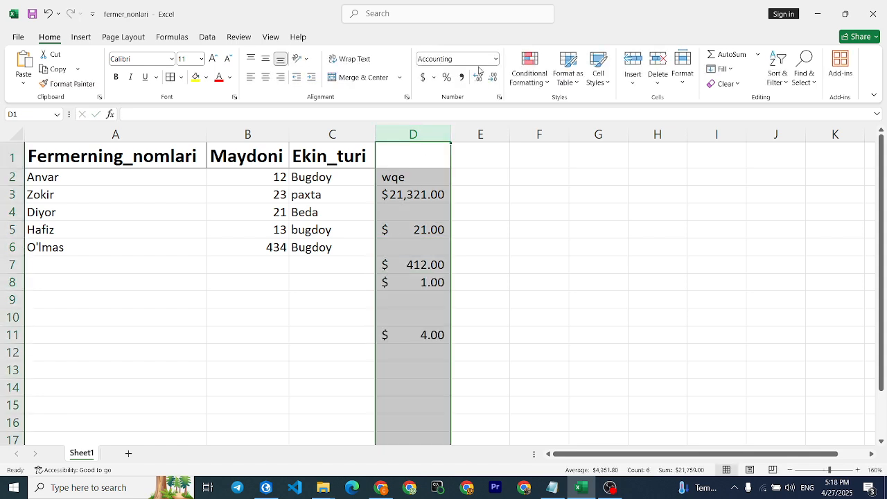
left_click(496, 59)
left_click(491, 108)
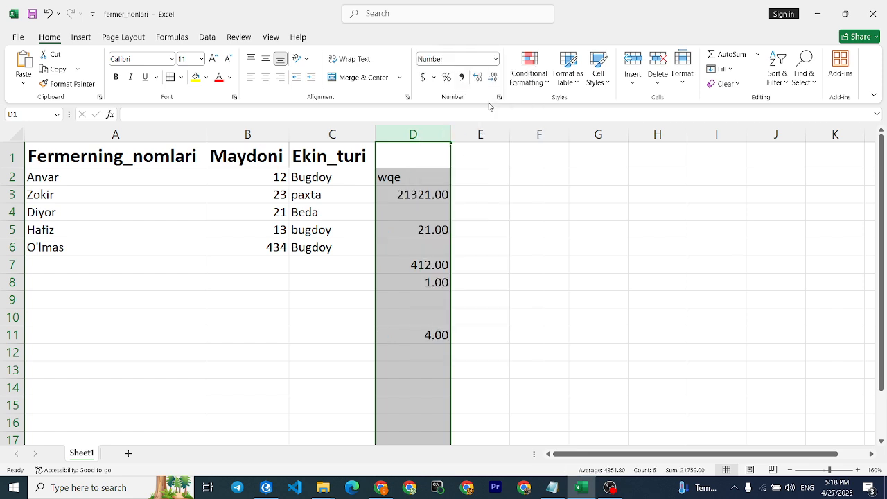
left_click(493, 59)
left_click(475, 180)
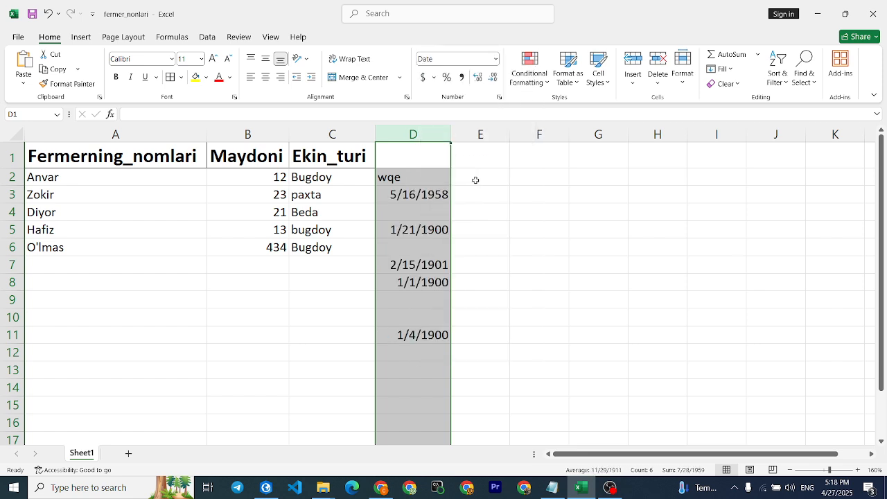
left_click(475, 179)
Return to ArcGIS Pro and add a new Ekin field named Hosili_ton with the Float data type.
key("alt+Tab")
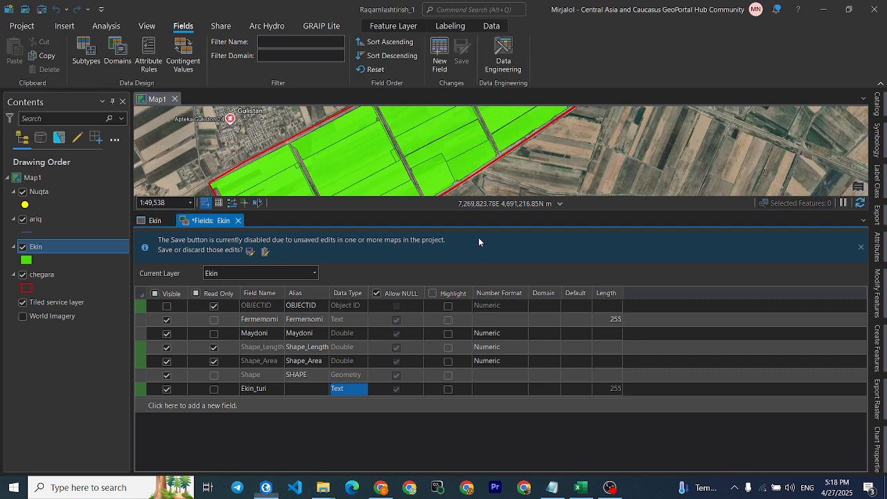
double_click(348, 403)
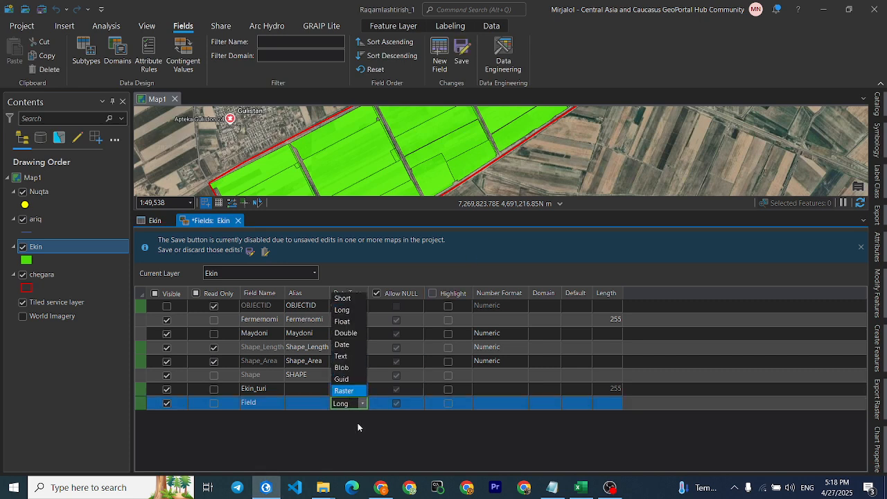
left_click(357, 422)
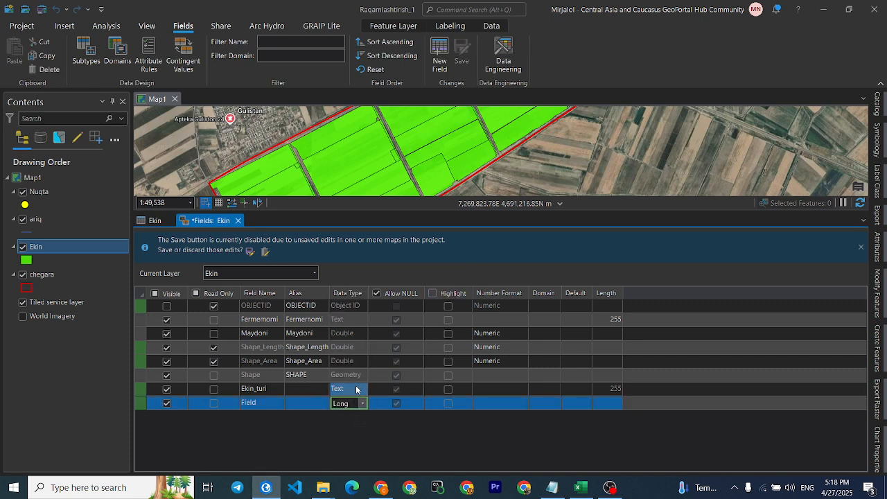
left_click(277, 404)
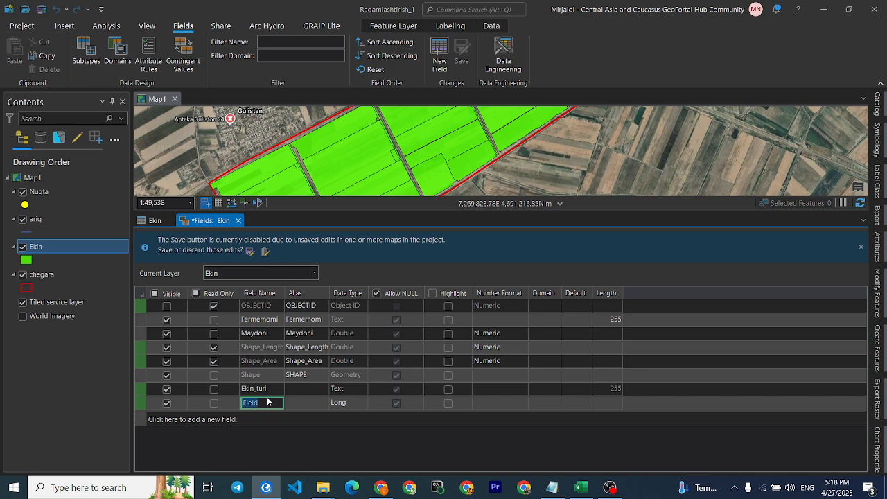
type("Hosili")
type("_ton")
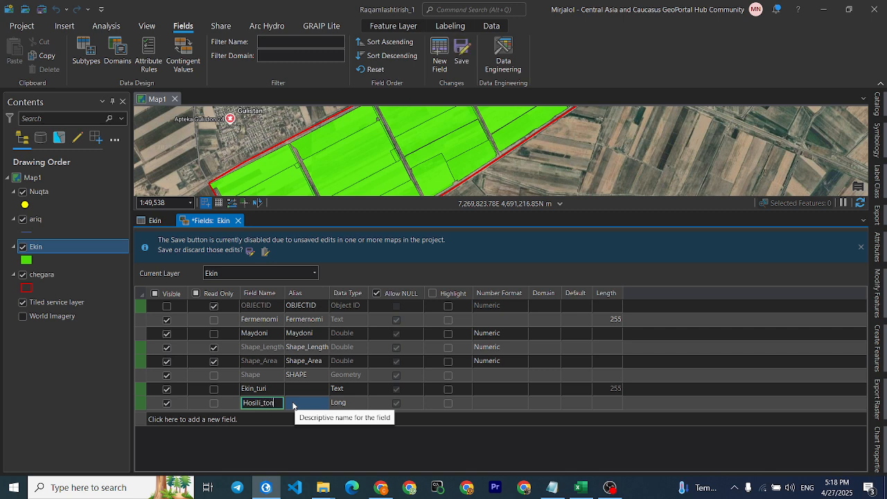
left_click(359, 407)
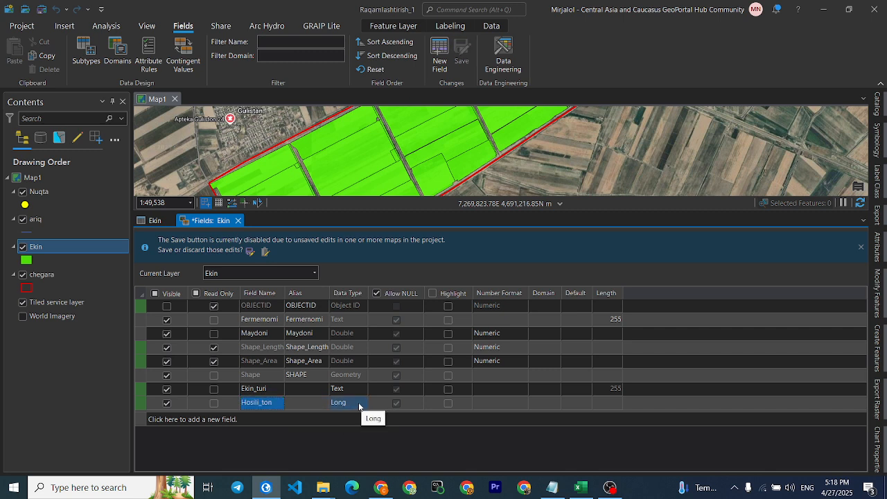
left_click(361, 406)
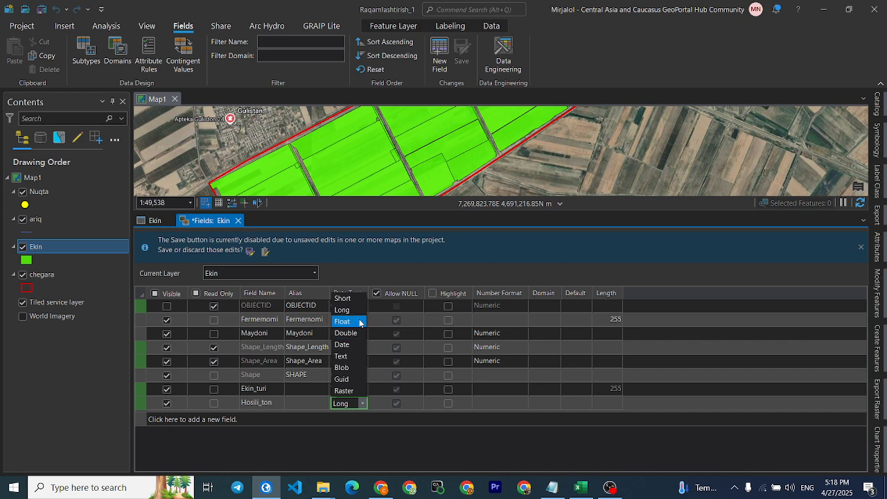
left_click(359, 321)
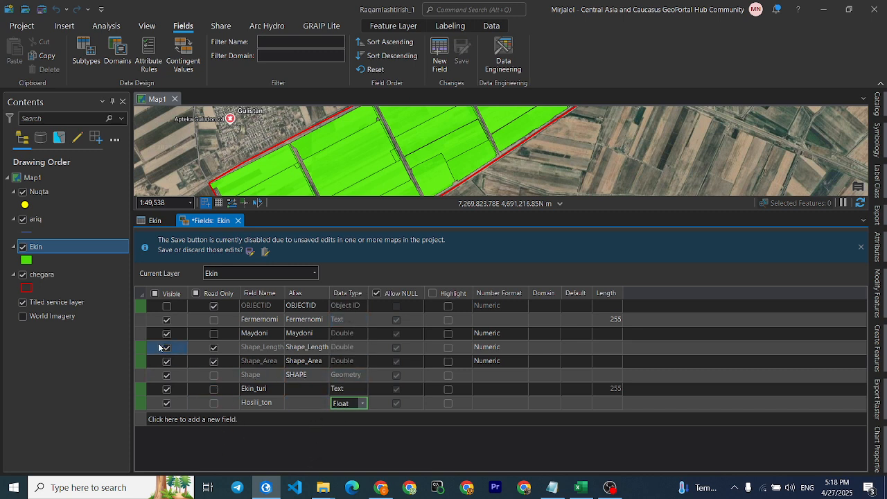
Reorder the Ekin fields so that Fermernomi, Ekin_turi, Maydoni and Hosili_ton come first, ahead of OBJECTID.
left_click_drag(150, 325, 144, 311)
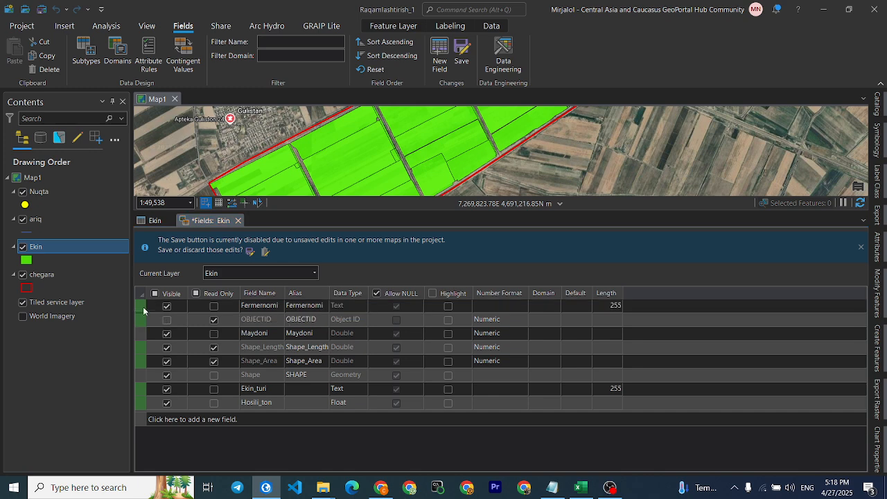
left_click(144, 382)
left_click_drag(143, 381, 148, 313)
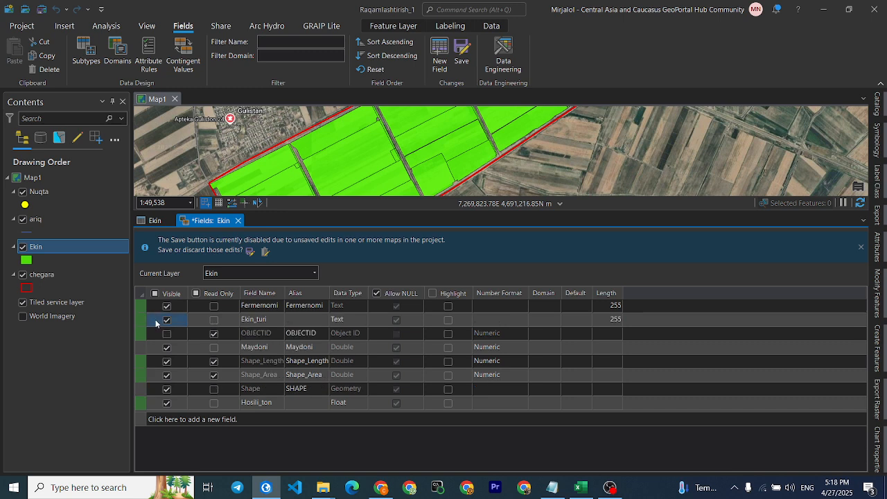
left_click(164, 405)
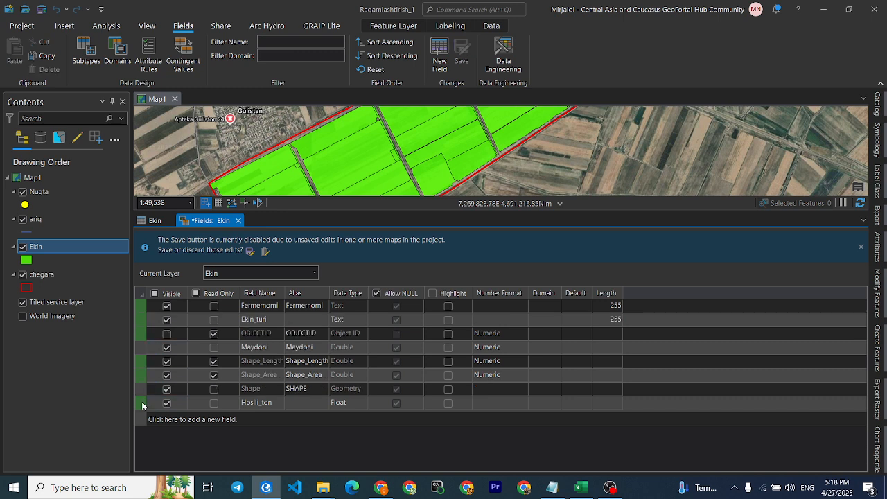
left_click(138, 350)
left_click_drag(138, 355, 143, 334)
left_click(143, 403)
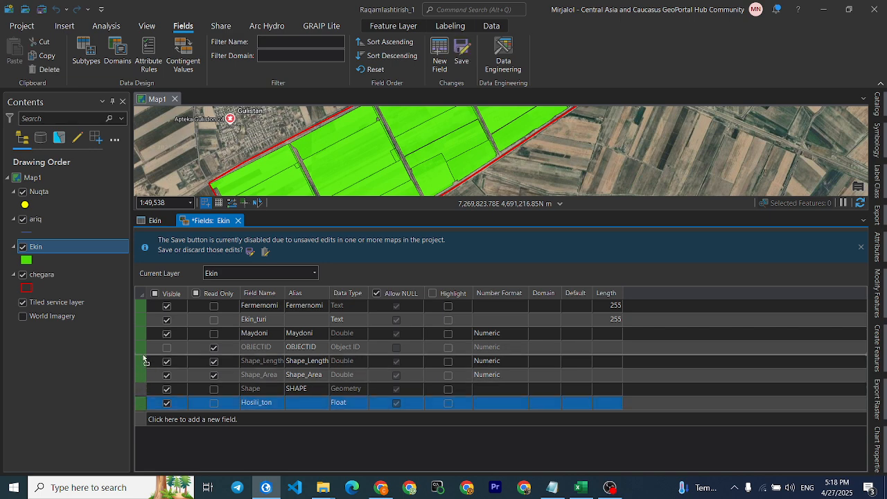
left_click_drag(164, 339, 165, 340)
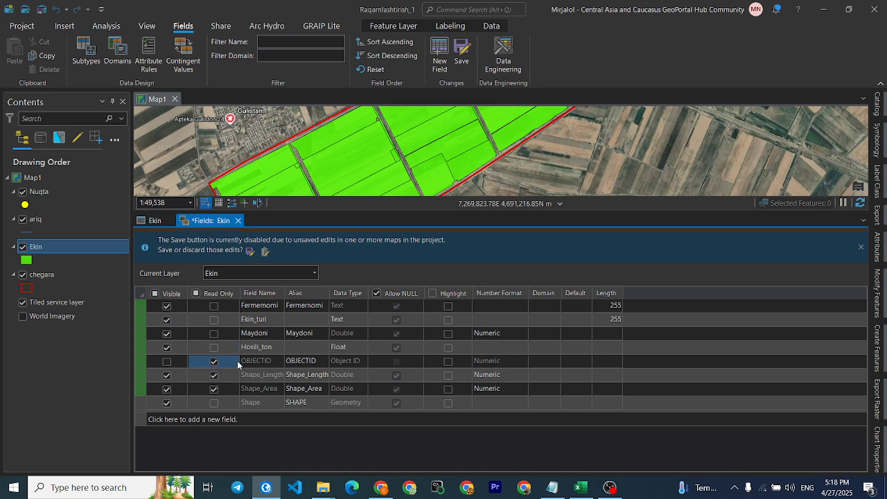
Hide the Shape_Length, Shape_Area and Shape fields of the Ekin layer.
left_click(167, 376)
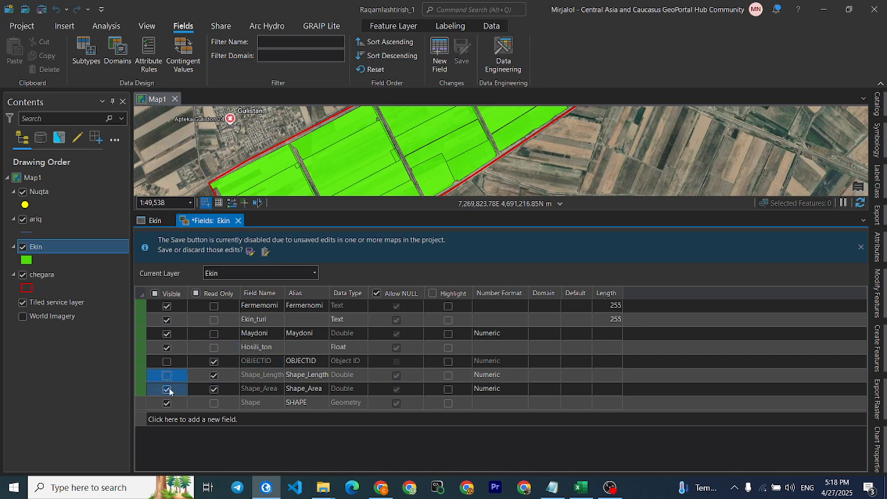
left_click(167, 388)
left_click(167, 404)
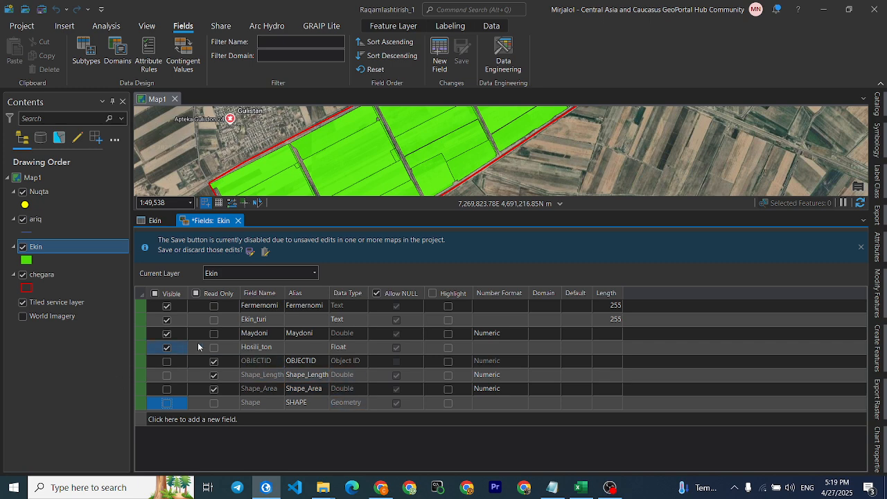
Save the pending map edits and the Ekin field changes, closing the field design view.
left_click(249, 251)
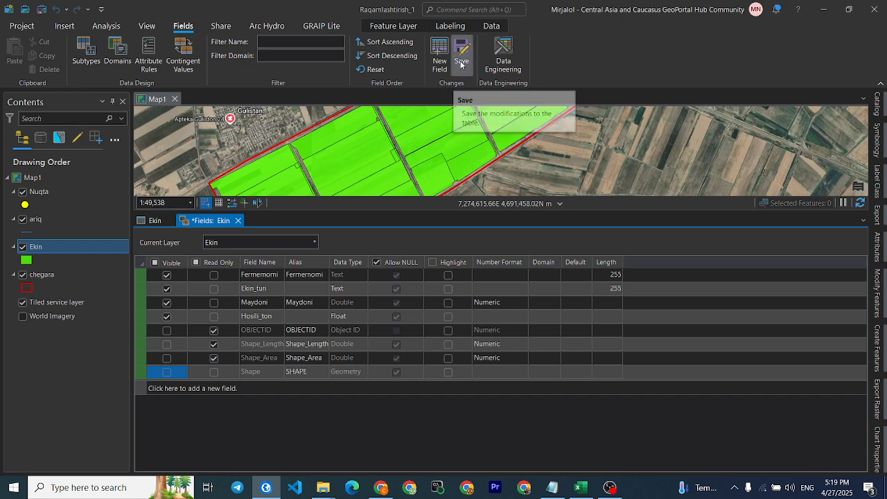
left_click(461, 64)
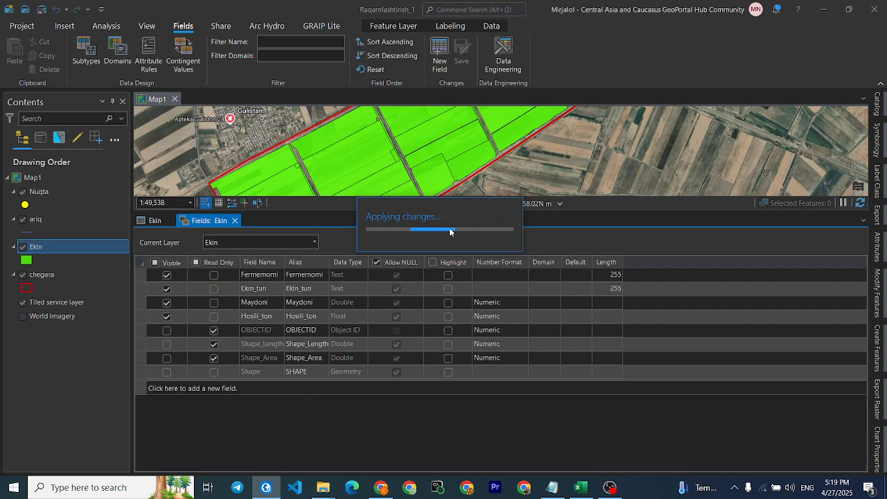
left_click(235, 220)
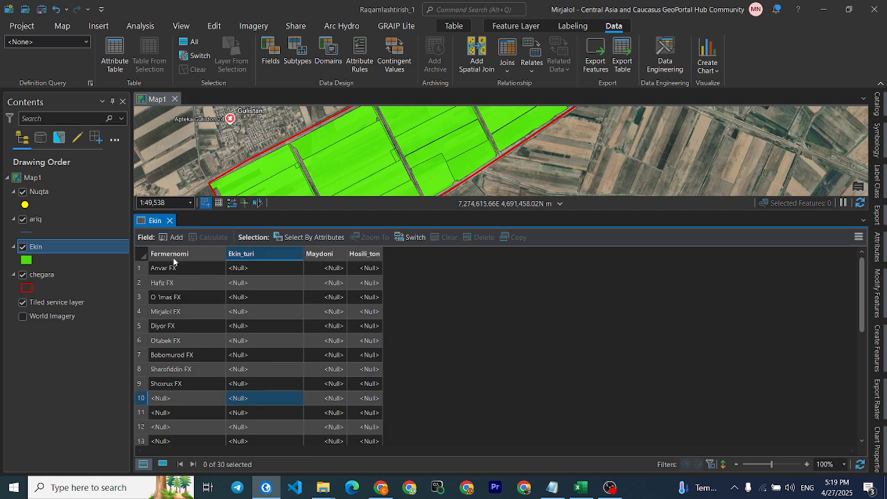
left_click(175, 254)
left_click(253, 254)
left_click(317, 253)
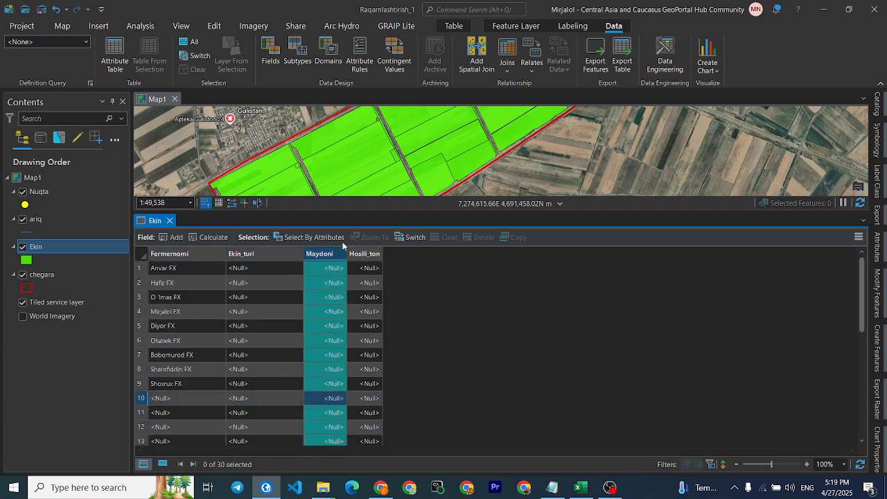
left_click(371, 254)
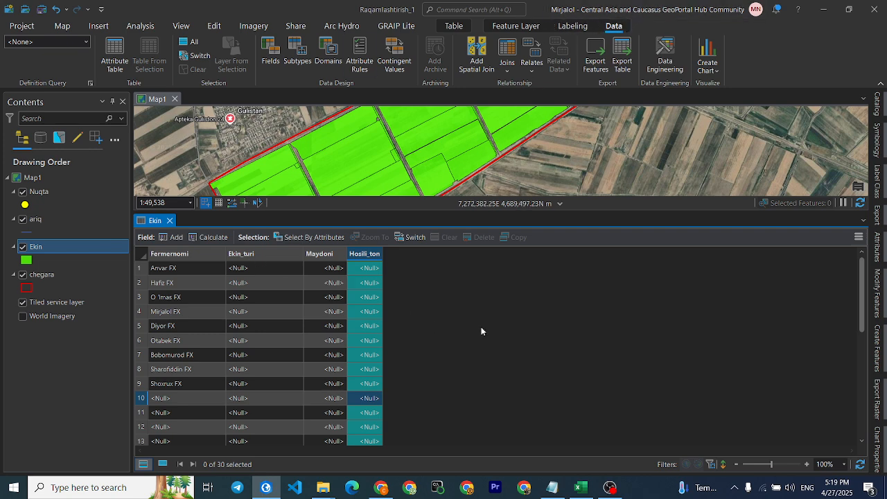
left_click(197, 254)
left_click(298, 253)
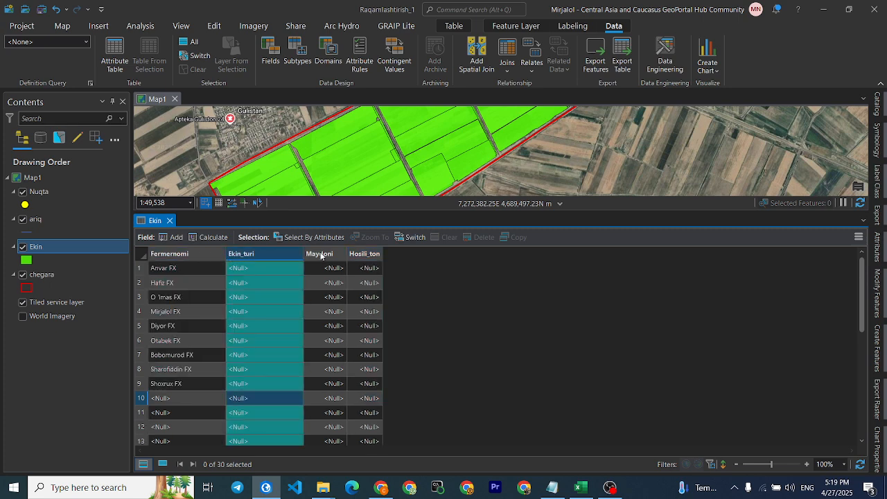
Add a new Ekin field named INN_raqami with the Double data type.
left_click(174, 237)
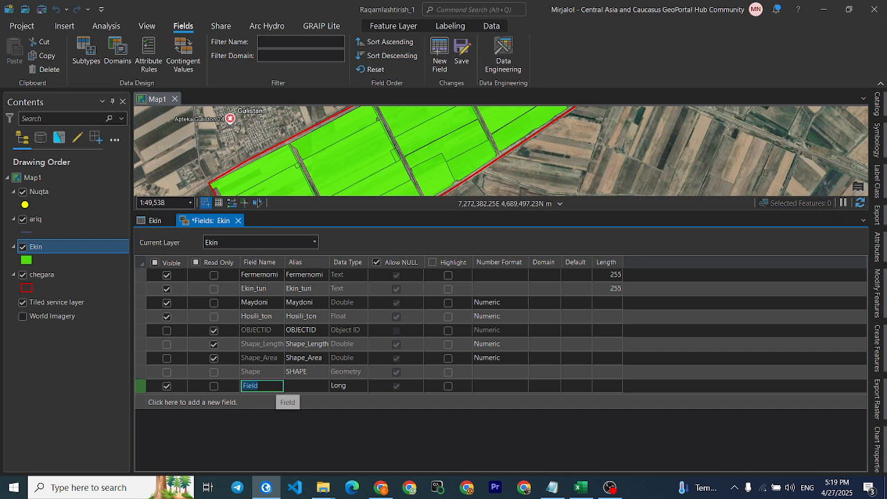
type("Fer")
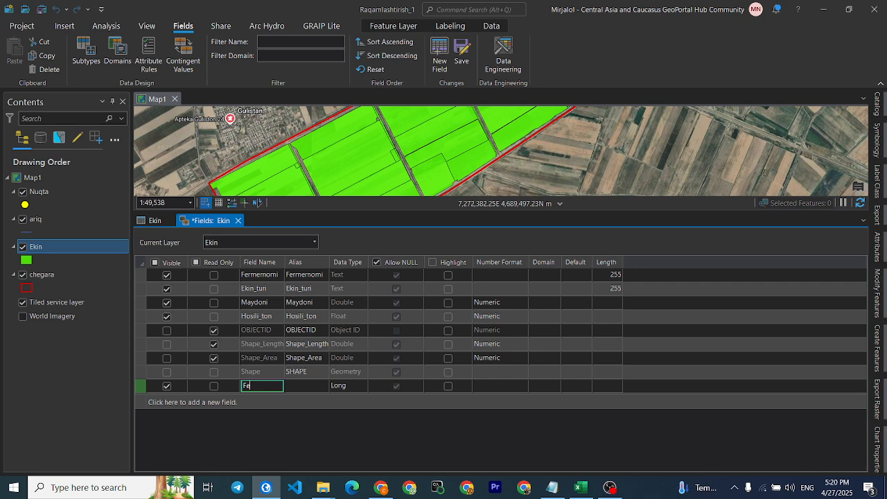
key("BackSpace")
type("In")
key("BackSpace")
type("NN_raqami")
left_click(350, 386)
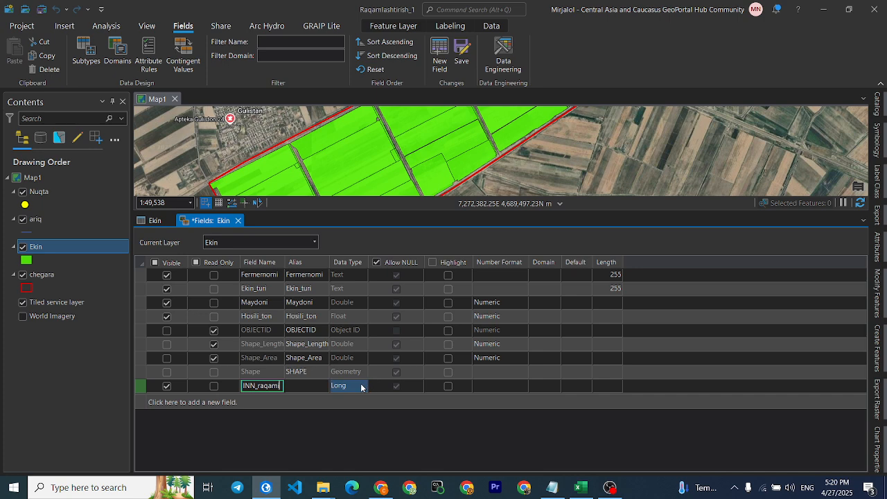
left_click(362, 386)
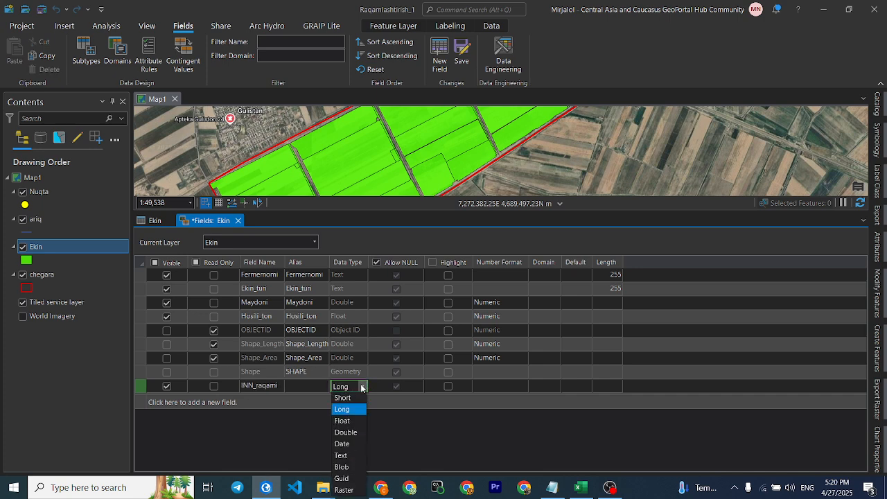
left_click(350, 433)
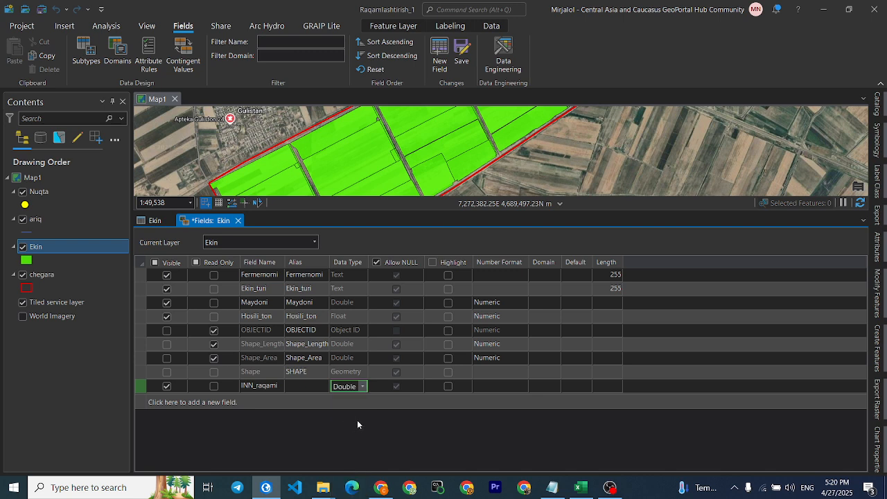
left_click(358, 421)
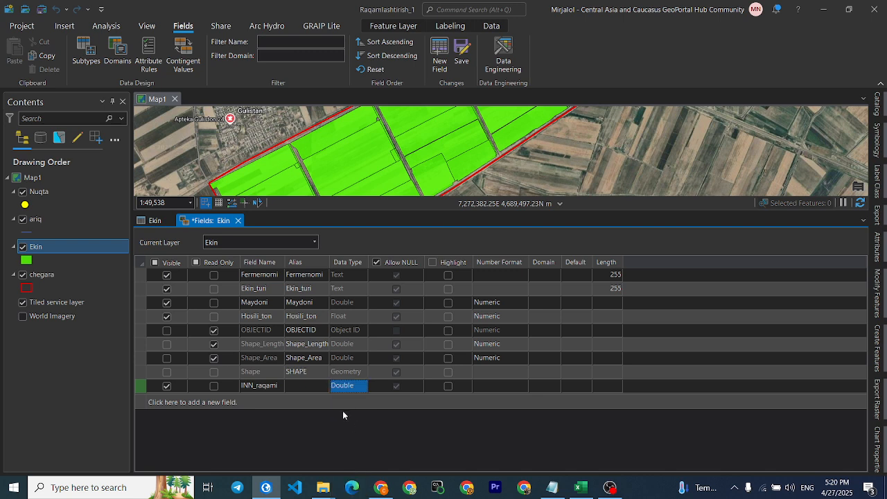
Save the field changes, close the field design view and widen the INN_raqami column in the Ekin table.
left_click(467, 61)
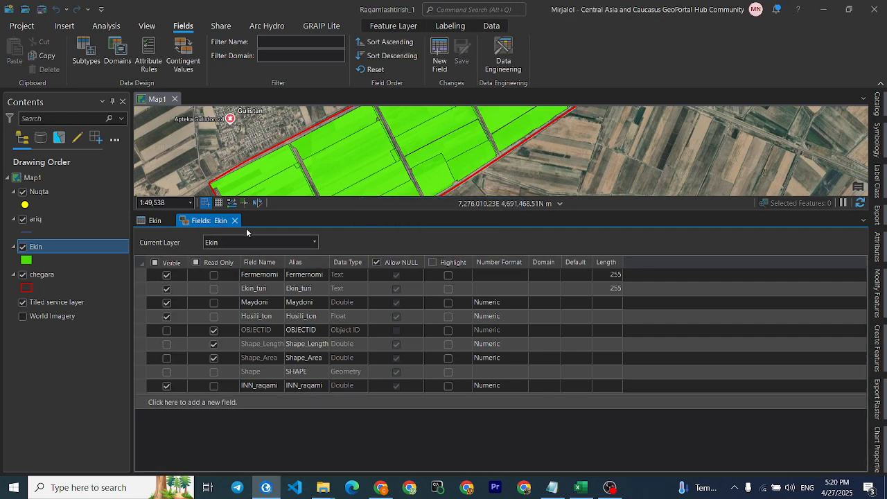
left_click(235, 220)
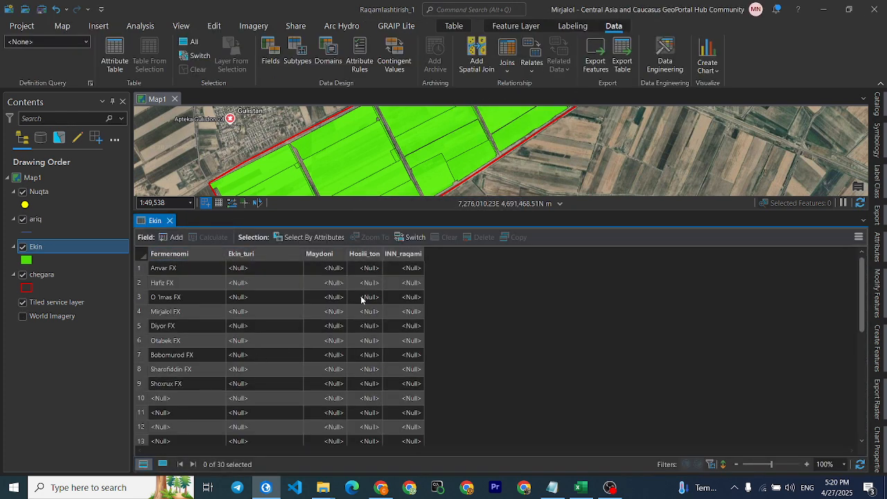
left_click_drag(424, 248, 444, 248)
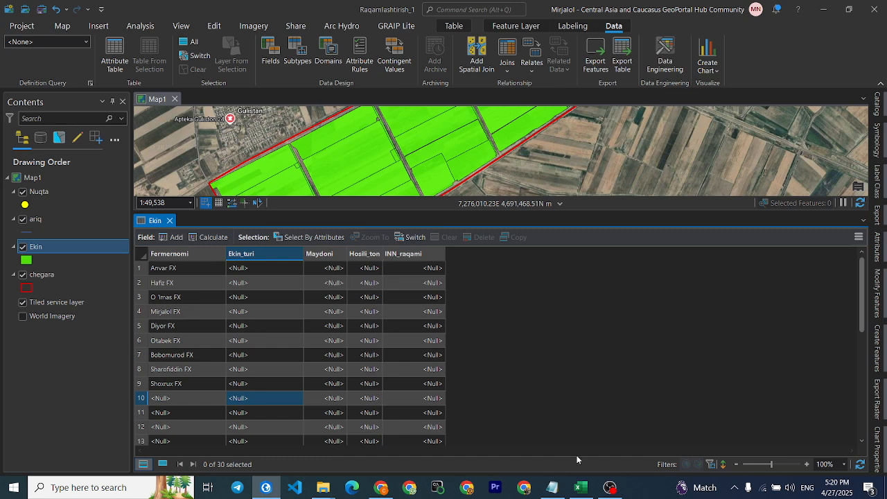
left_click(610, 487)
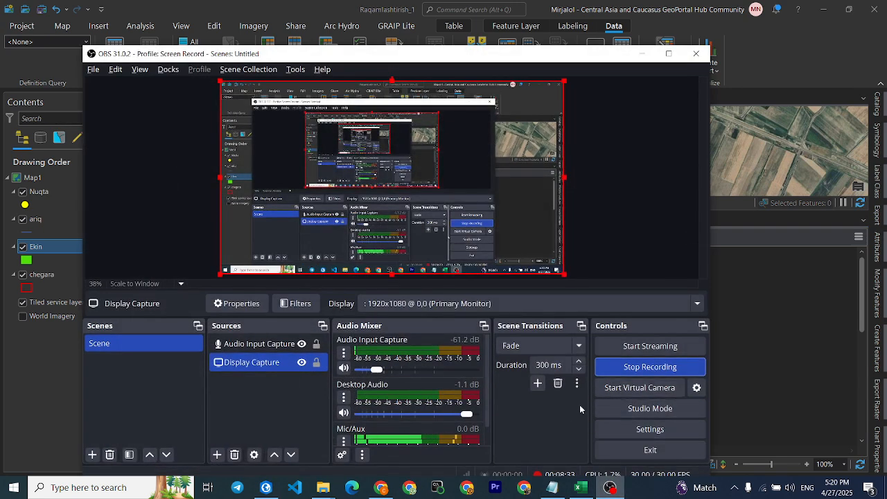
left_click_drag(534, 60, 539, 28)
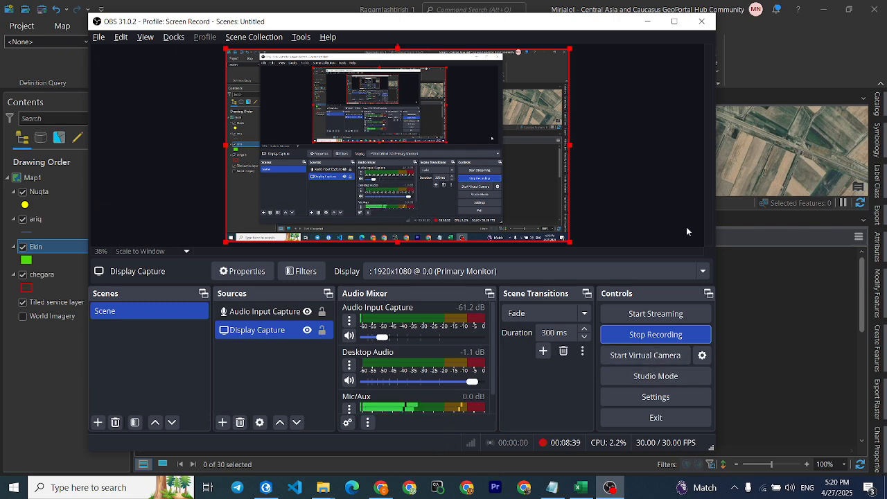
left_click(648, 22)
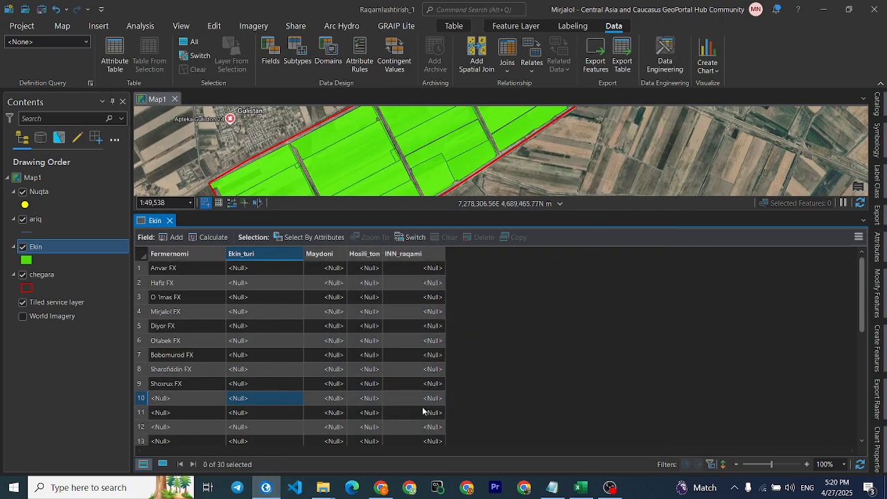
scroll(236, 297, "down", 3)
scroll(208, 329, "up", 3)
left_click_drag(345, 213, 347, 223)
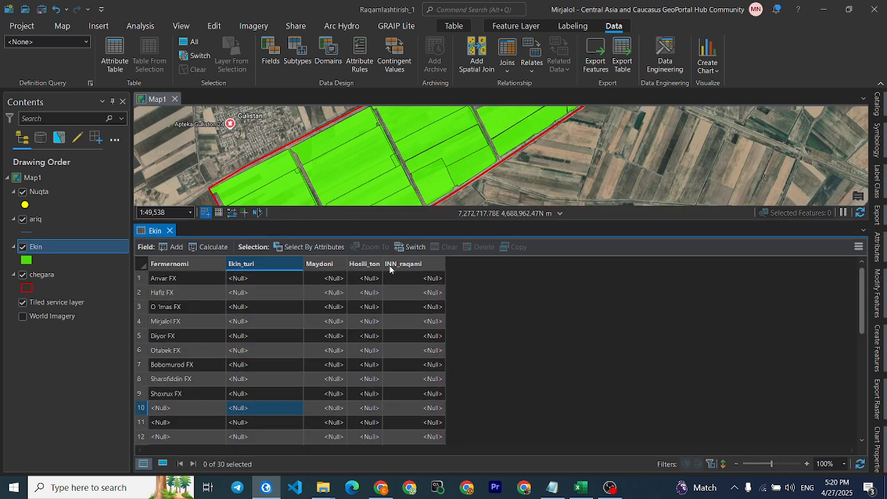
Check the Lesson_path notes in Notepad for the field access and farmer name topics, and return to ArcGIS Pro.
left_click(553, 487)
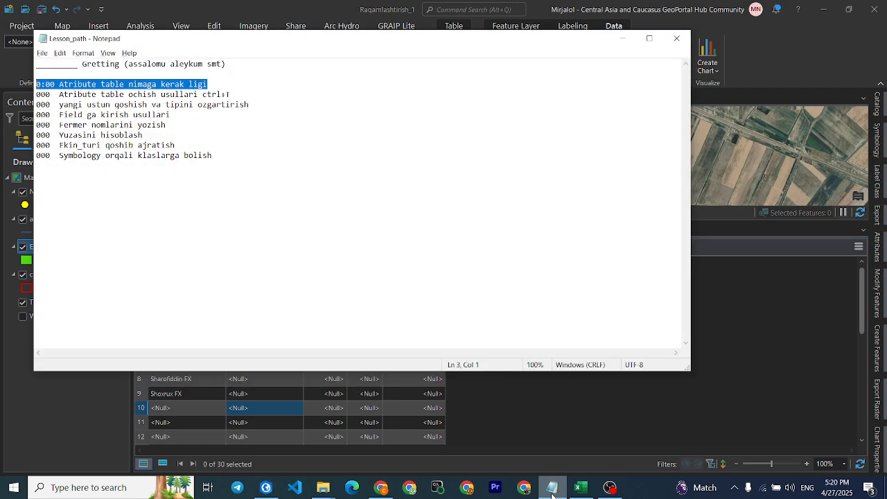
left_click_drag(124, 116, 171, 116)
left_click_drag(78, 125, 170, 125)
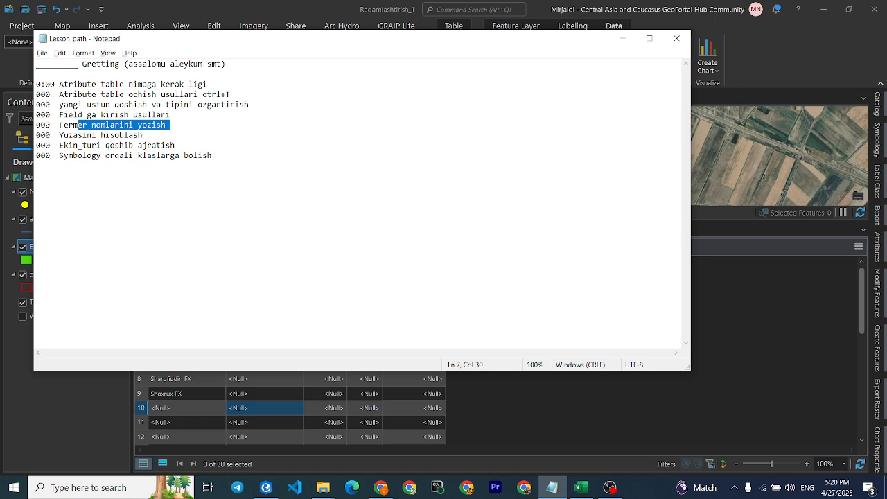
left_click(622, 38)
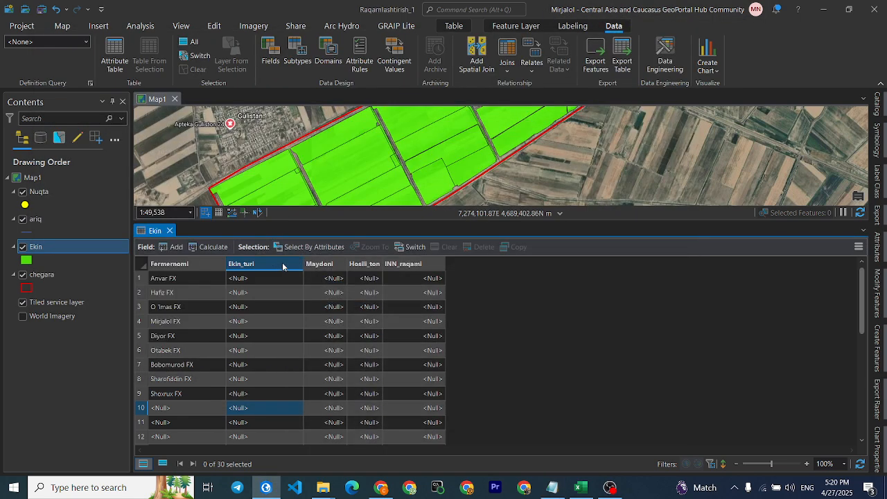
Select the Maydoni column in the Ekin attribute table.
left_click(312, 264)
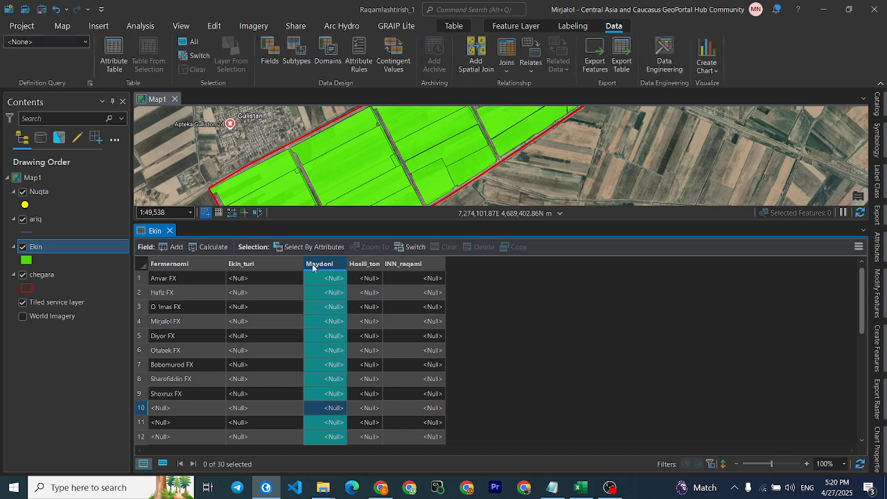
left_click(279, 267)
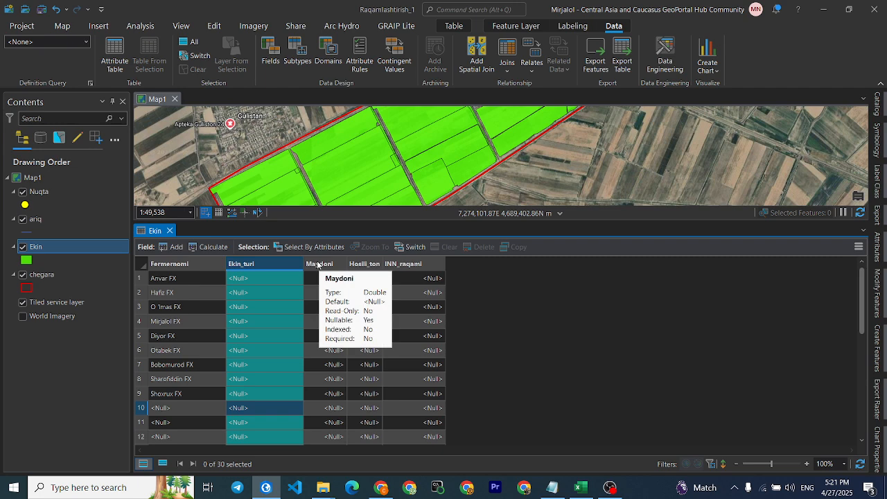
left_click(313, 265)
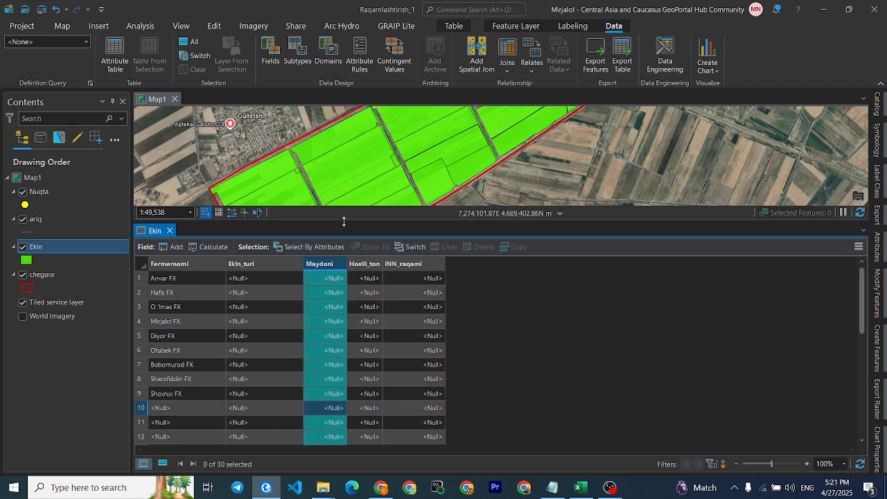
Enlarge the map area above the Ekin table and examine the parcel boundaries and the strips between the fields.
left_click_drag(344, 221, 344, 326)
scroll(485, 214, "down", 3)
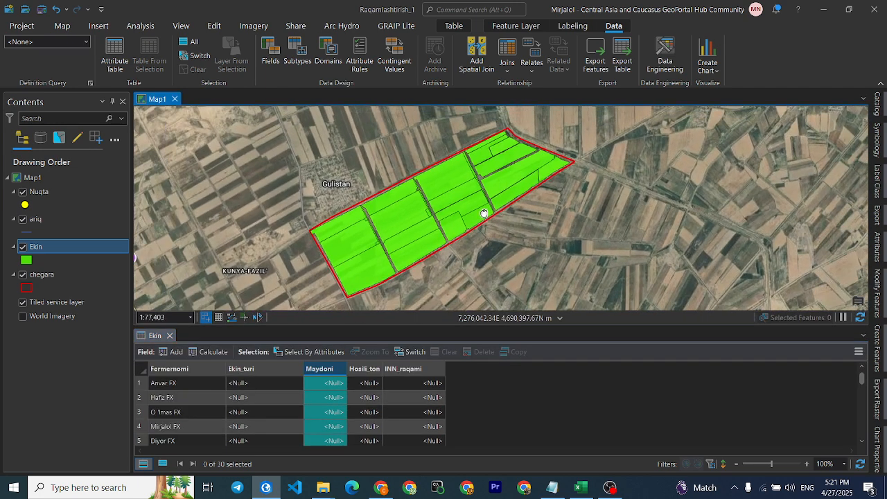
left_click_drag(484, 213, 470, 212)
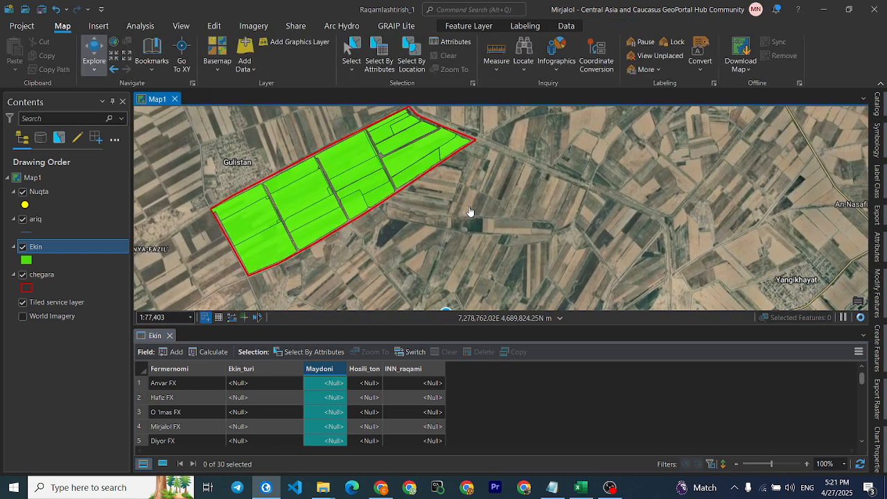
scroll(416, 146, "up", 5)
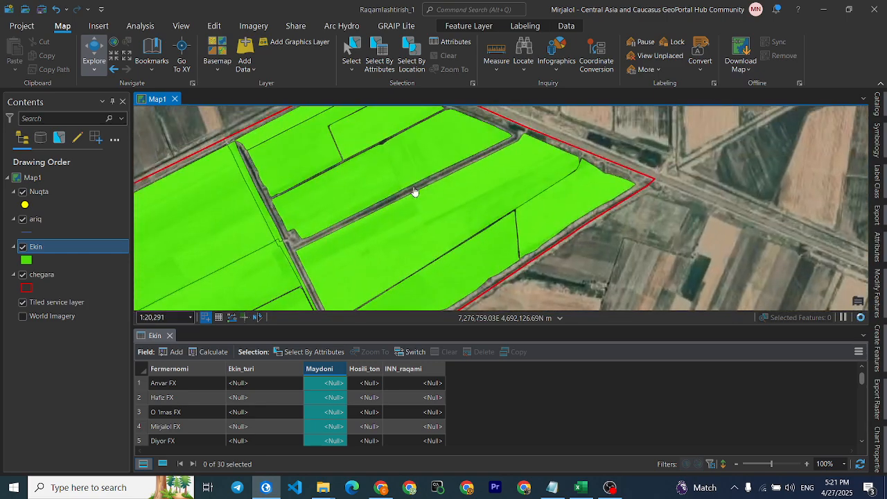
scroll(396, 148, "up", 2)
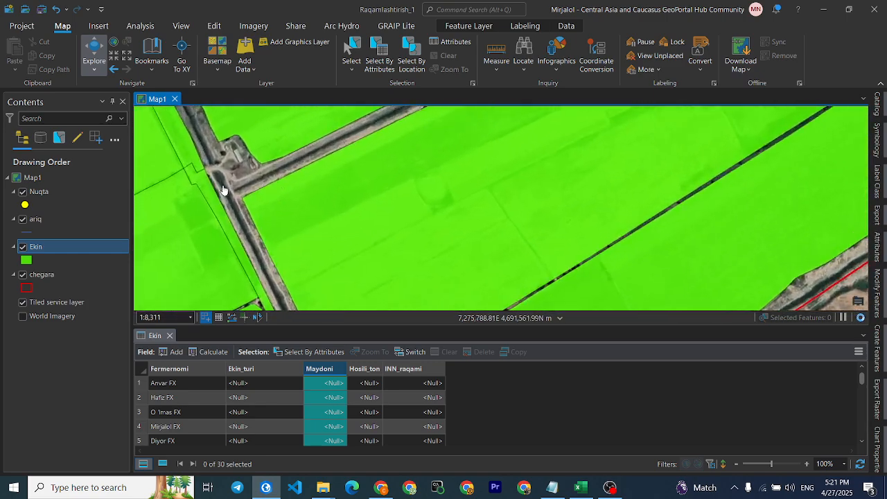
scroll(296, 174, "down", 3)
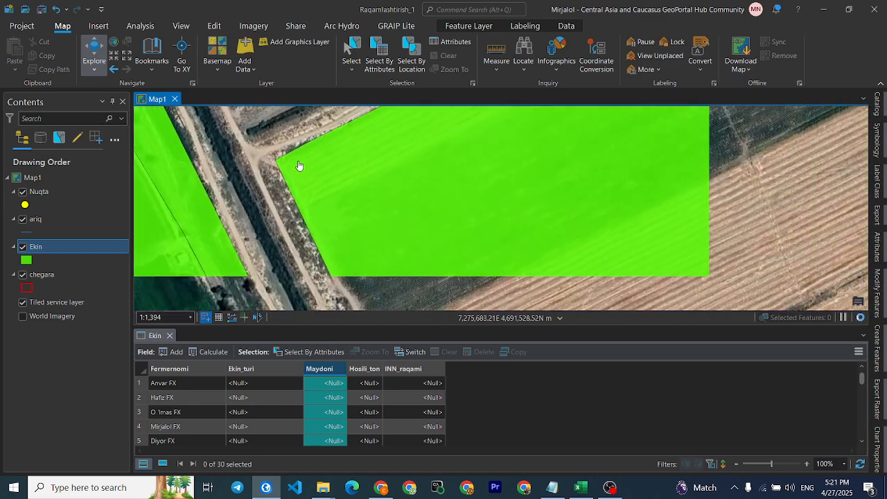
scroll(354, 141, "down", 3)
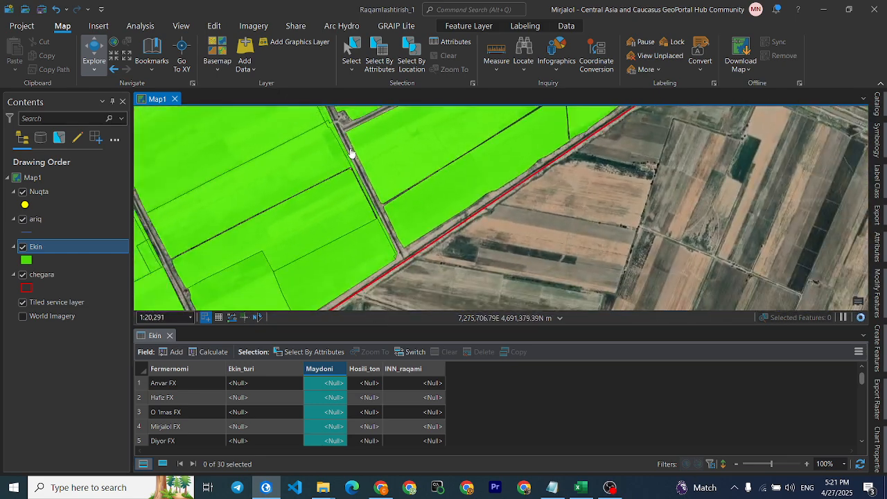
scroll(351, 154, "down", 4)
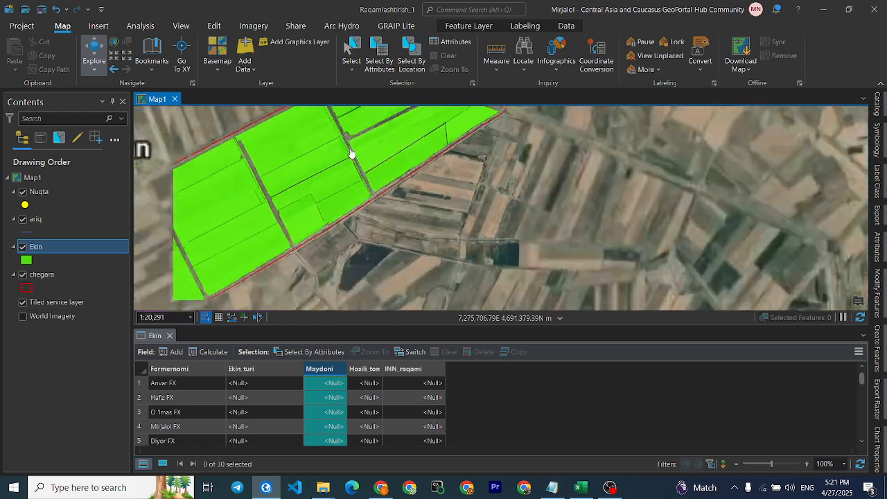
left_click_drag(361, 163, 436, 156)
scroll(381, 164, "up", 2)
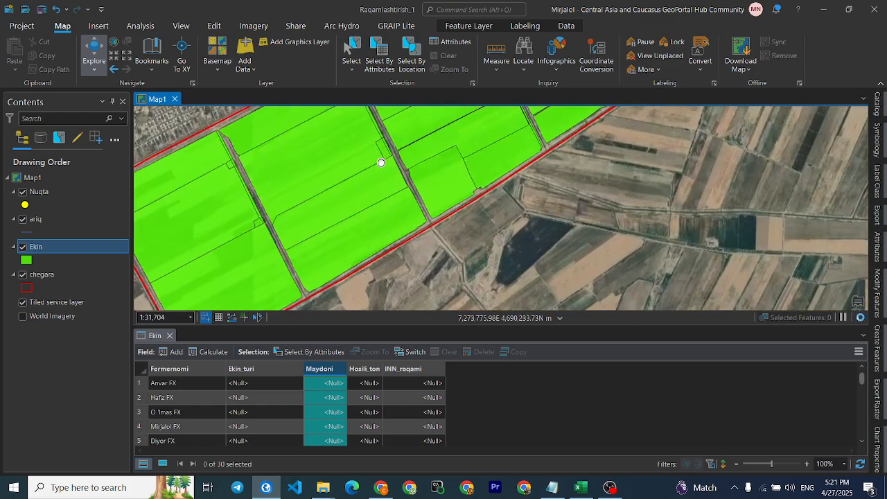
Enlarge the Ekin attribute table below the map and open Calculate Geometry for the Maydoni field.
left_click_drag(380, 162, 382, 146)
scroll(382, 143, "down", 2)
left_click_drag(445, 160, 432, 194)
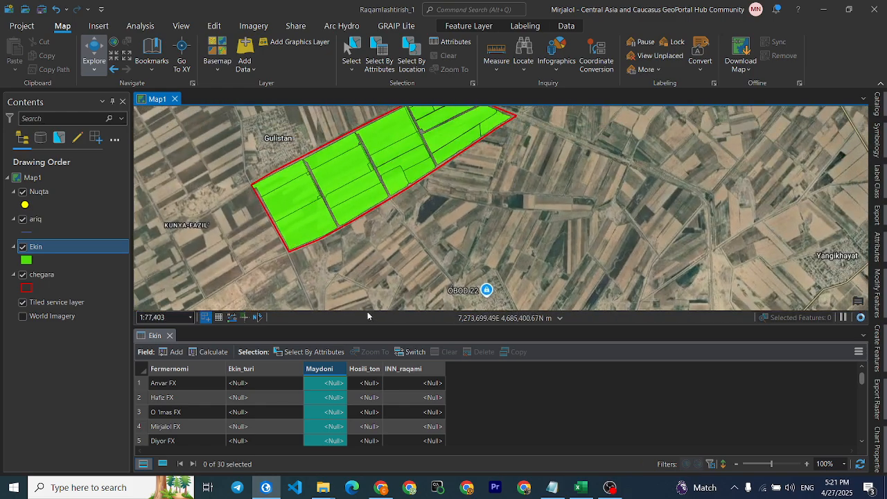
left_click_drag(374, 325, 372, 258)
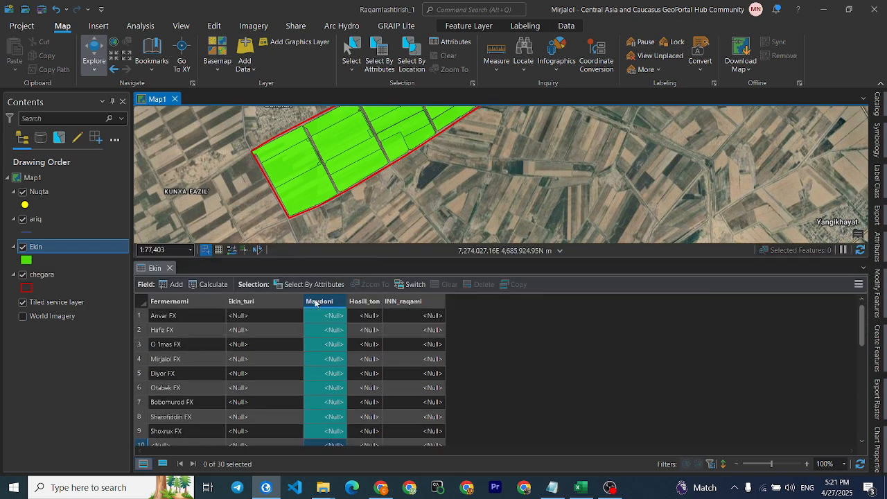
left_click(280, 301)
left_click(328, 302)
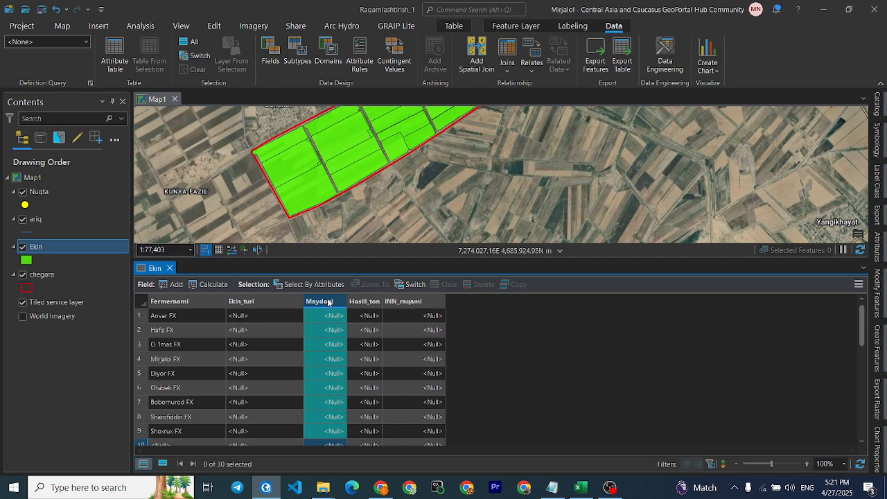
right_click(329, 303)
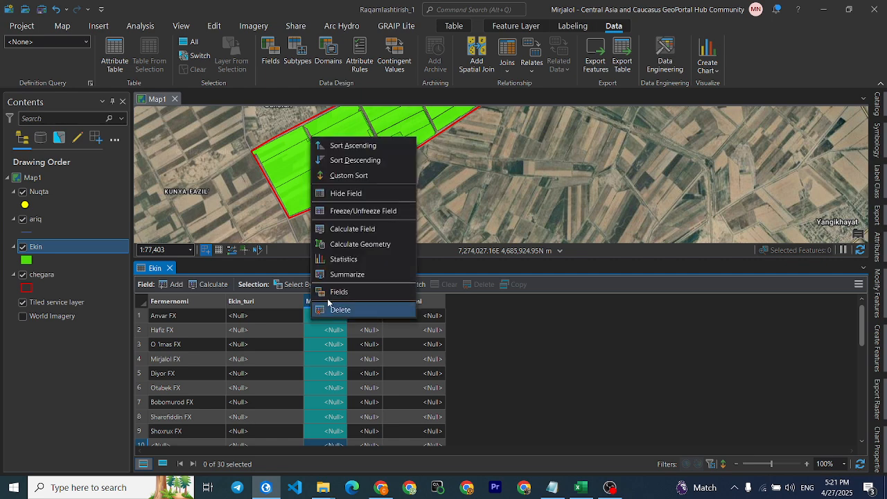
left_click(355, 246)
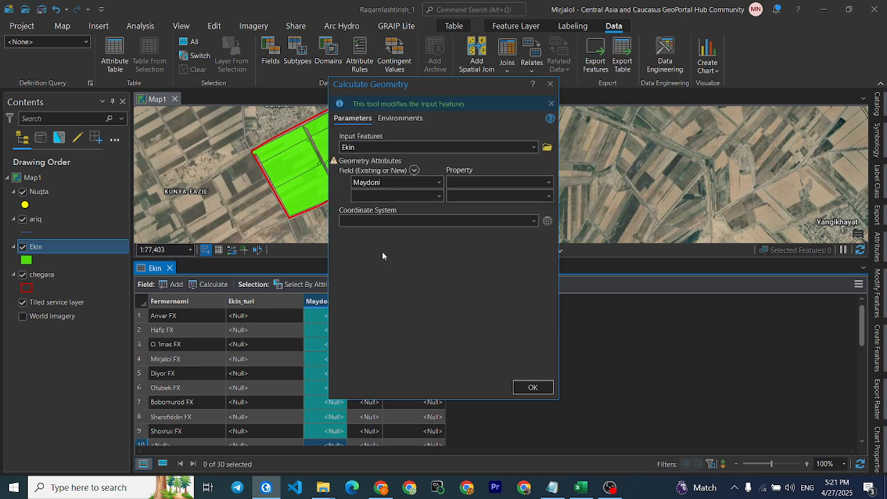
Move the Calculate Geometry dialog aside, select a single Ekin parcel on the map and clear that selection.
left_click_drag(446, 85, 589, 216)
left_click_drag(438, 169, 413, 203)
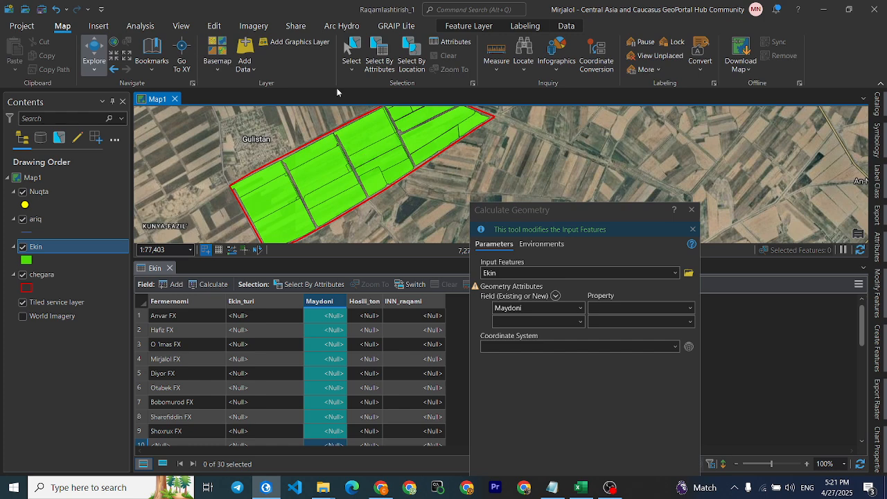
left_click(351, 55)
left_click(374, 149)
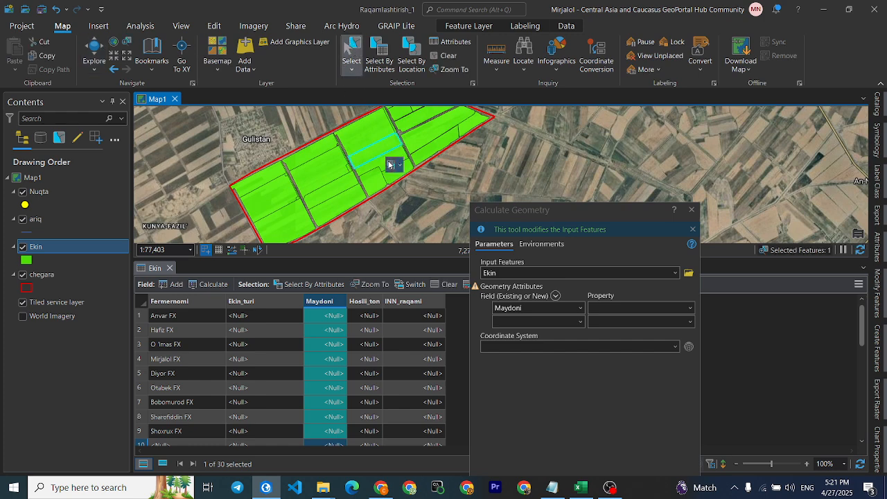
left_click(443, 55)
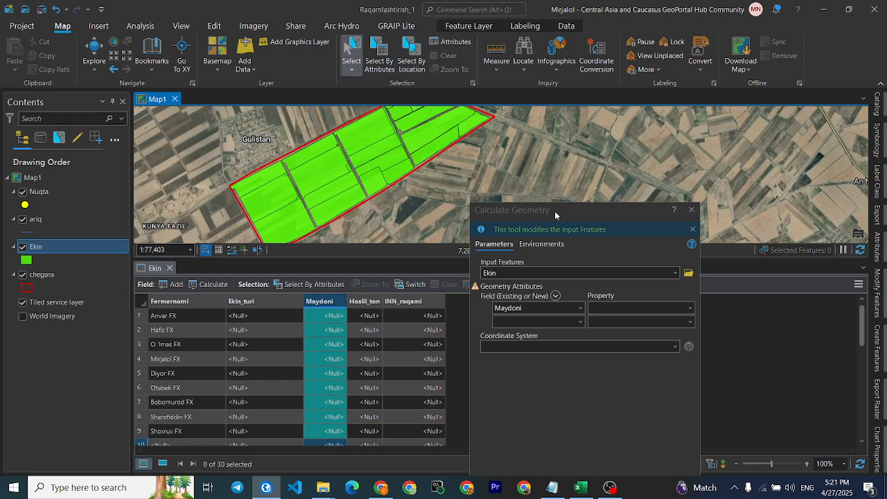
Calculate Area (geodesic) in Hectares into the Maydoni field, using the current map's WGS_1984_Web_Mercator_Auxiliary_Sphere coordinate system.
left_click_drag(555, 211, 496, 121)
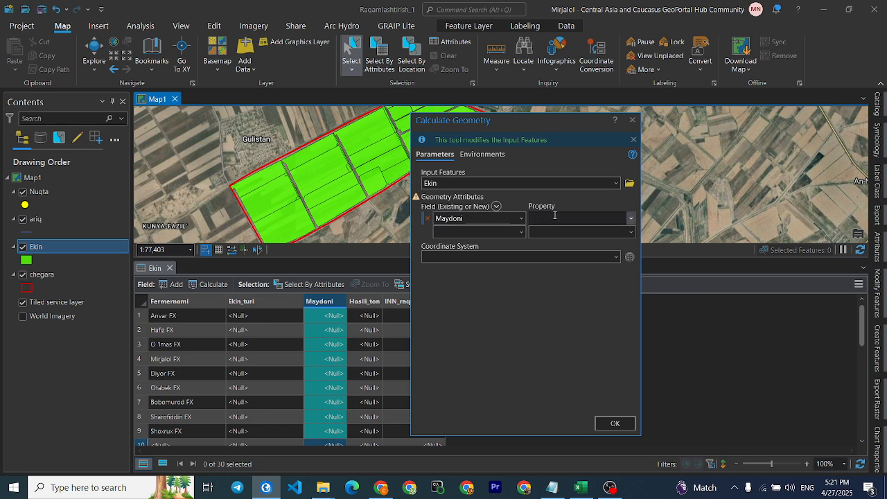
left_click(629, 218)
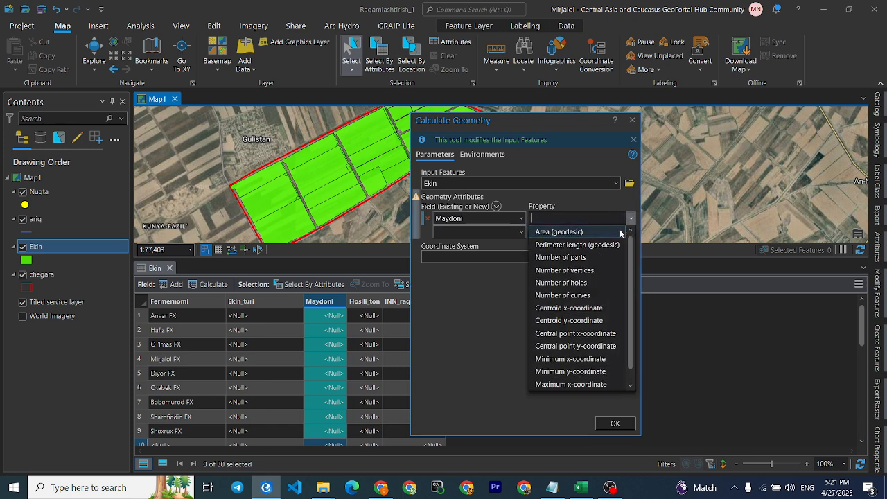
left_click(619, 229)
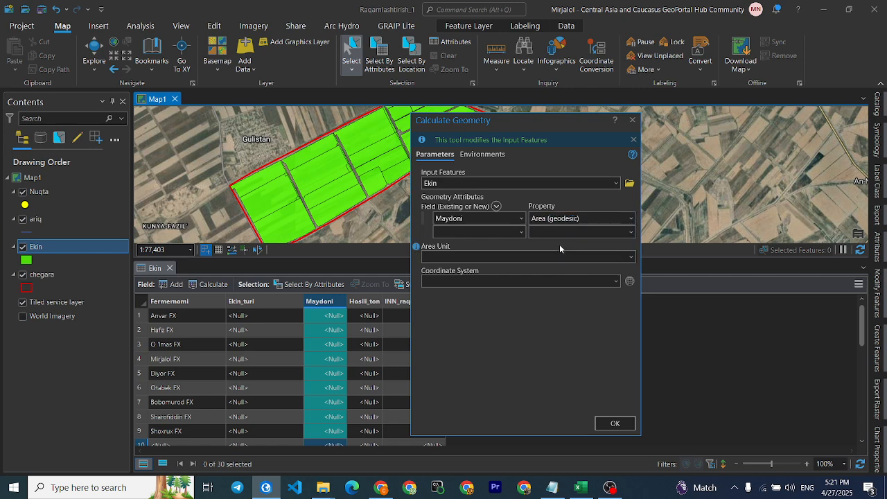
left_click(626, 257)
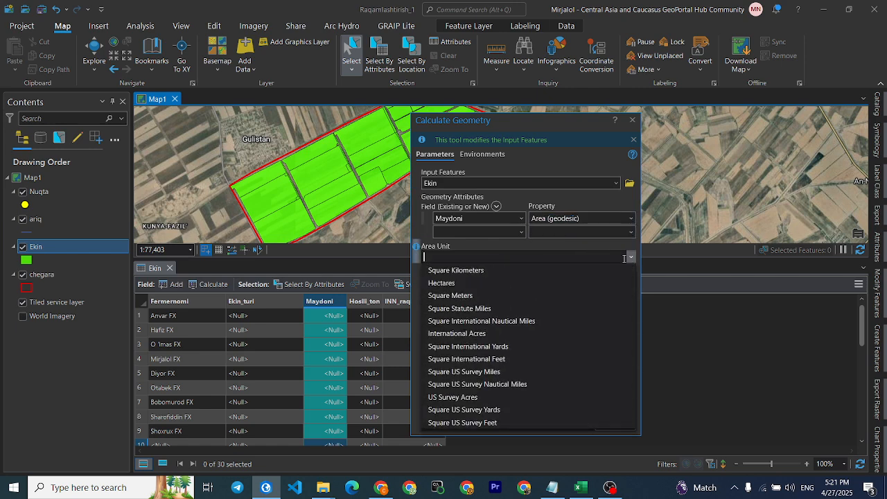
left_click(585, 283)
left_click(591, 284)
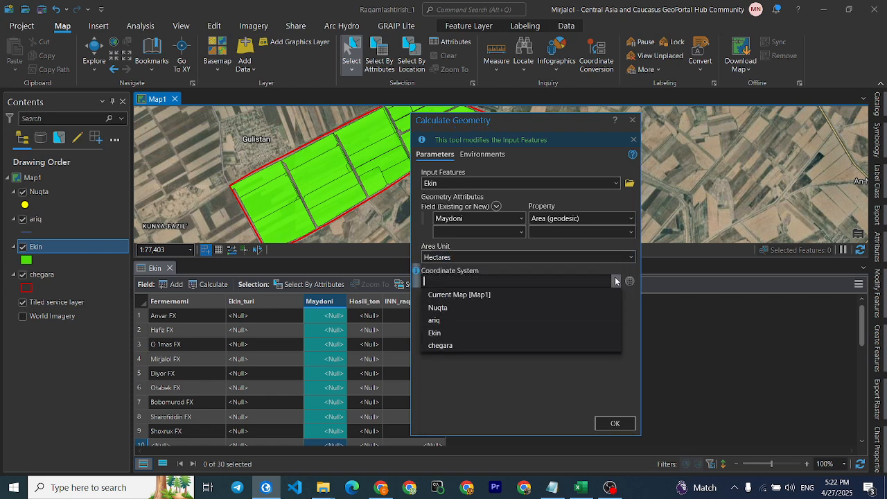
left_click(592, 291)
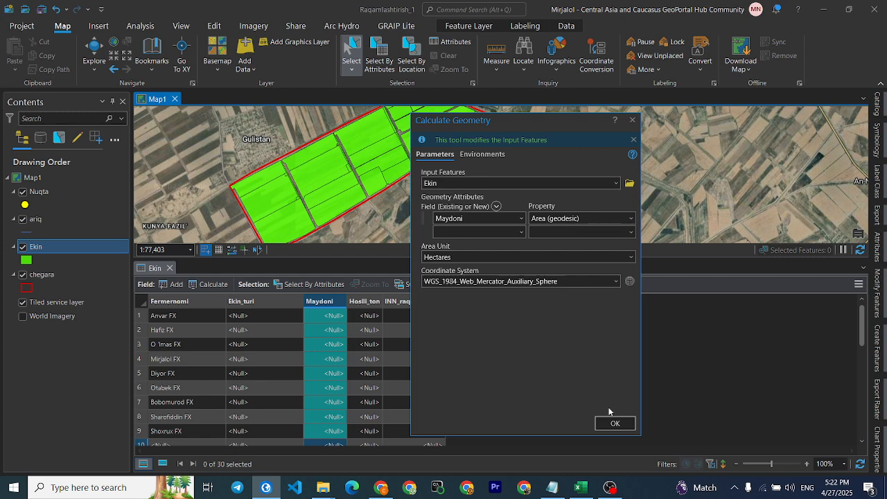
left_click(615, 423)
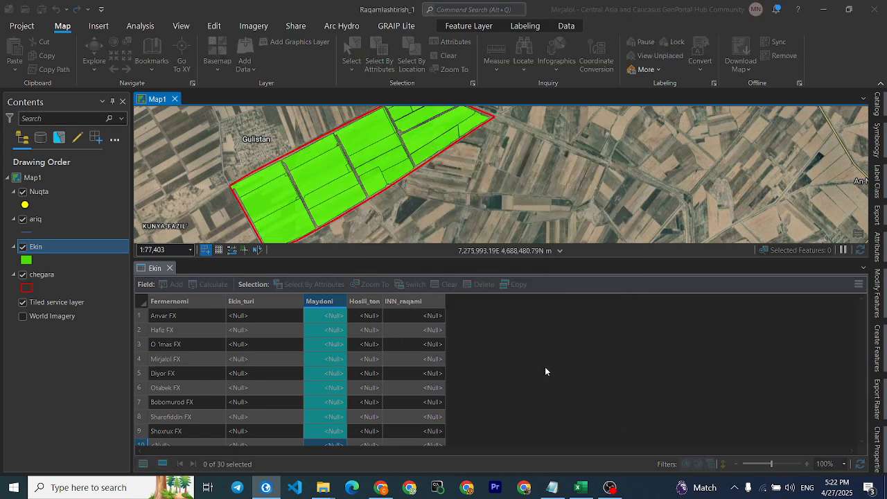
Widen the Maydoni column to fit its values and sort the Ekin table by it in ascending order.
double_click(346, 295)
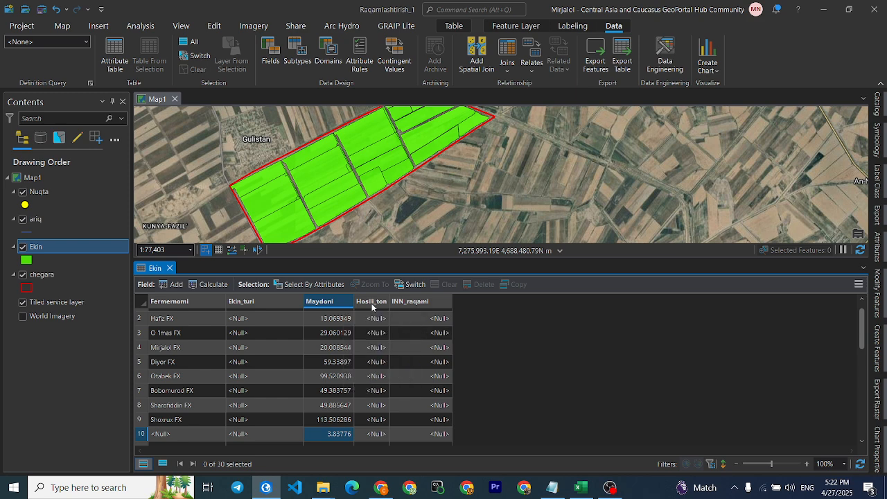
scroll(337, 381, "down", 7)
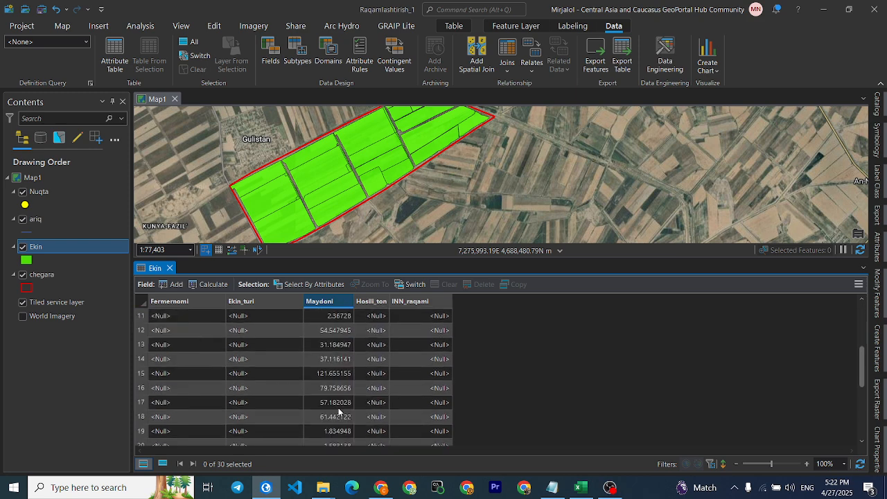
scroll(339, 409, "up", 7)
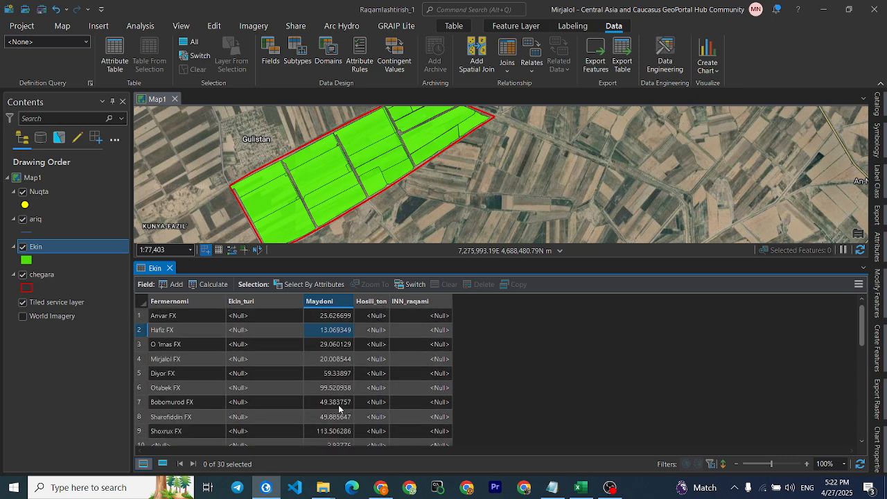
double_click(329, 302)
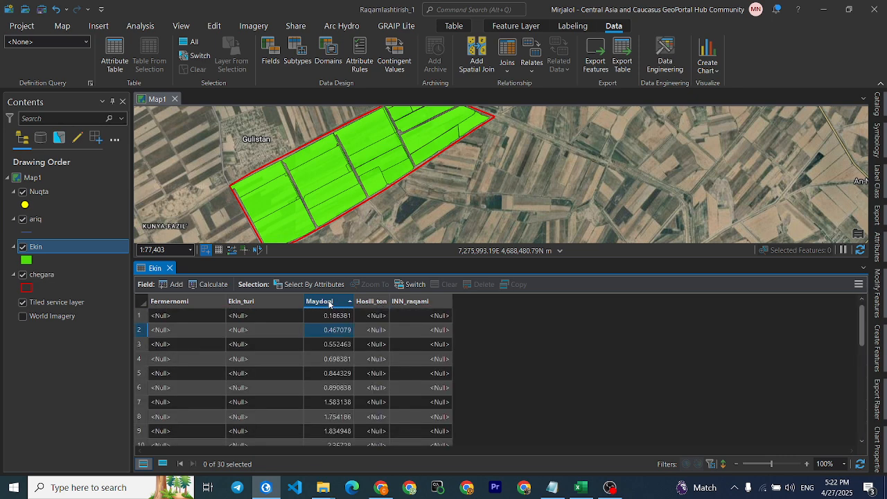
Zoom to the parcel with the smallest Maydoni value from its table row and examine it on the map.
double_click(146, 315)
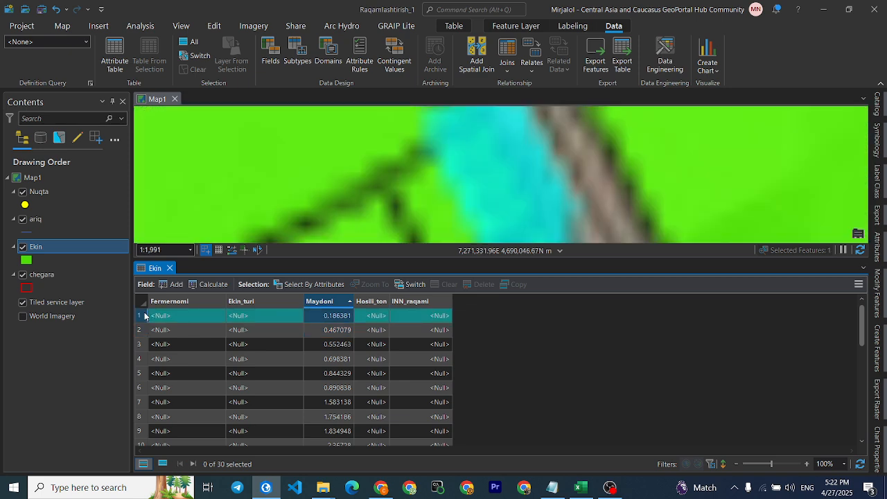
scroll(502, 177, "down", 1)
left_click_drag(500, 178, 485, 174)
scroll(431, 212, "down", 1)
left_click_drag(429, 214, 467, 184)
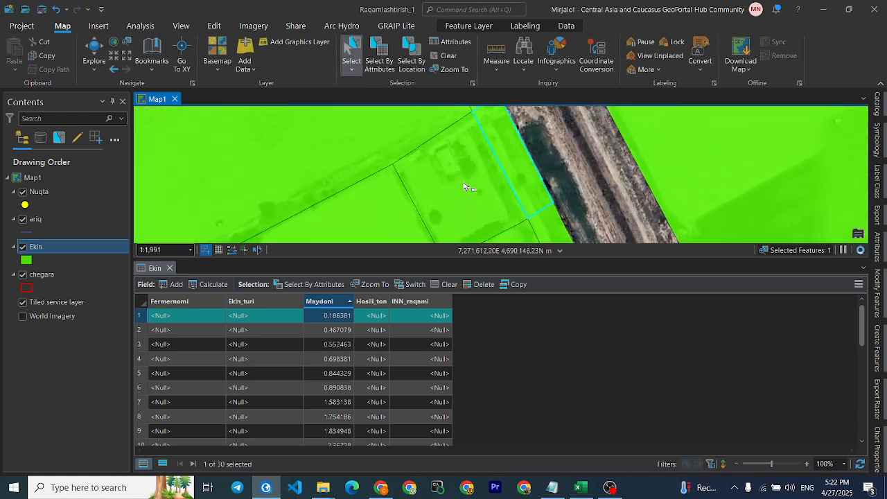
Reshape the small parcel beside the narrow strip so that the building near its upper edge is cut out of it.
left_click(467, 184)
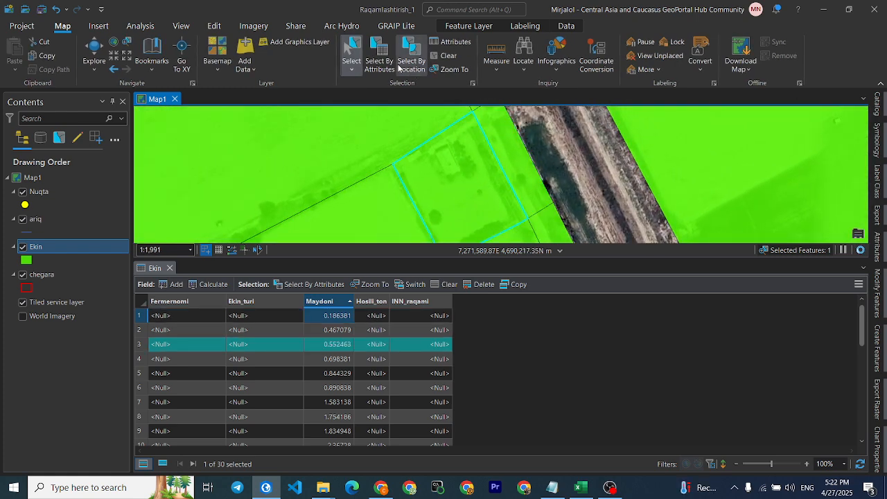
left_click(214, 25)
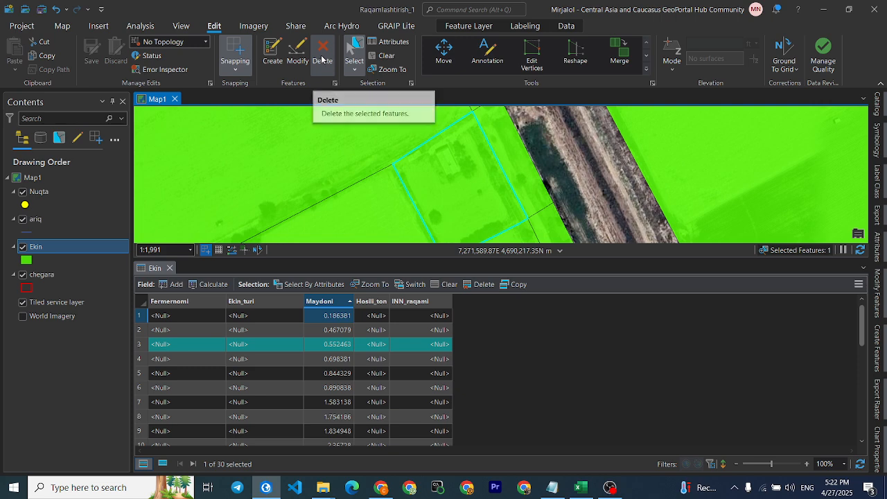
left_click(546, 63)
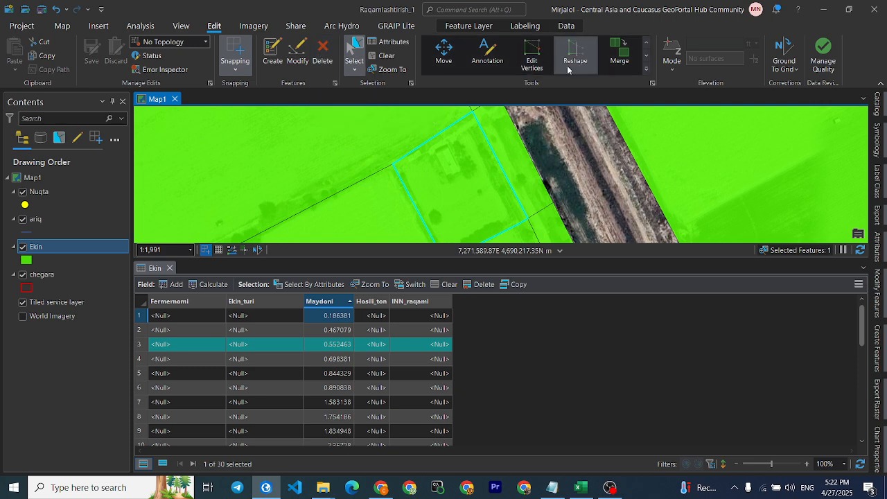
scroll(399, 174, "up", 2)
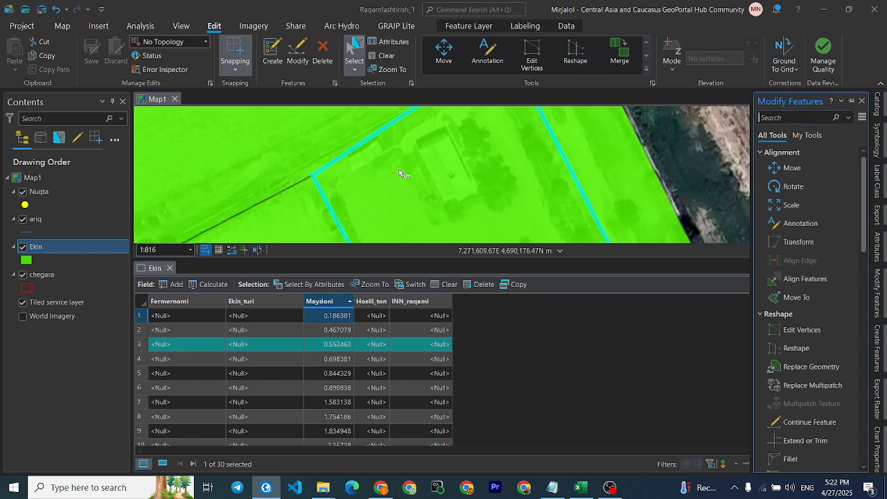
left_click(319, 189)
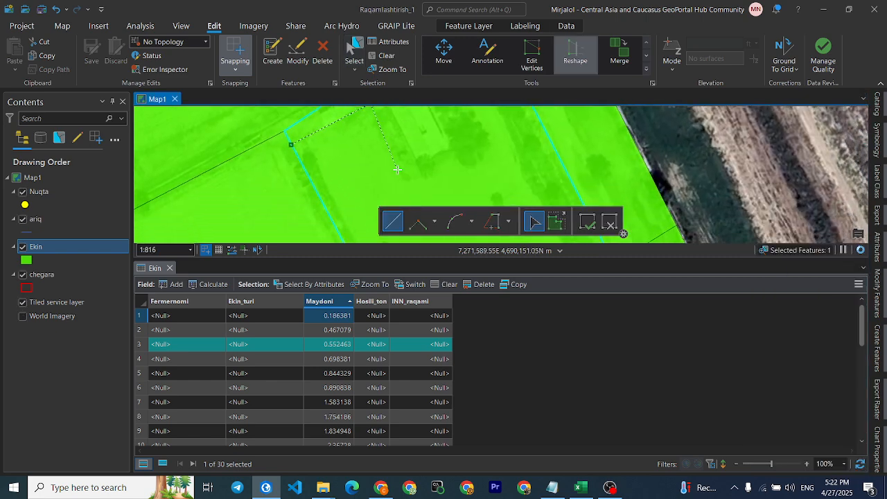
left_click(407, 179)
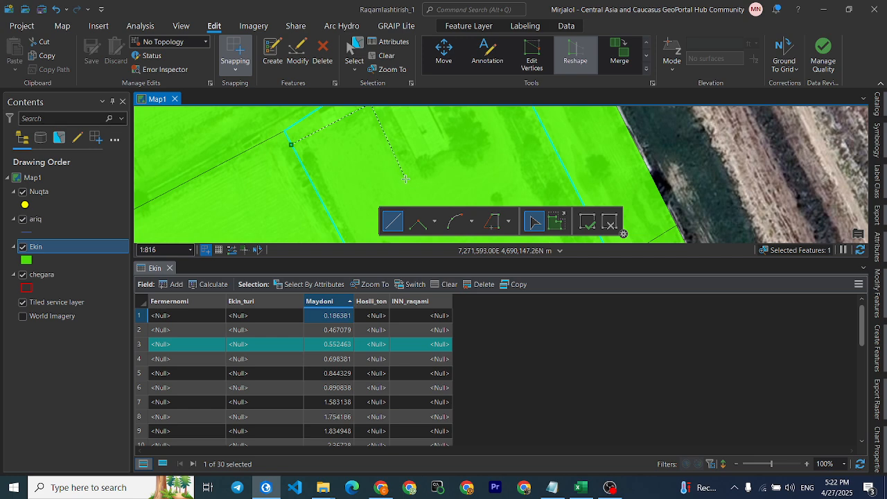
left_click(490, 141)
left_click_drag(491, 141, 492, 223)
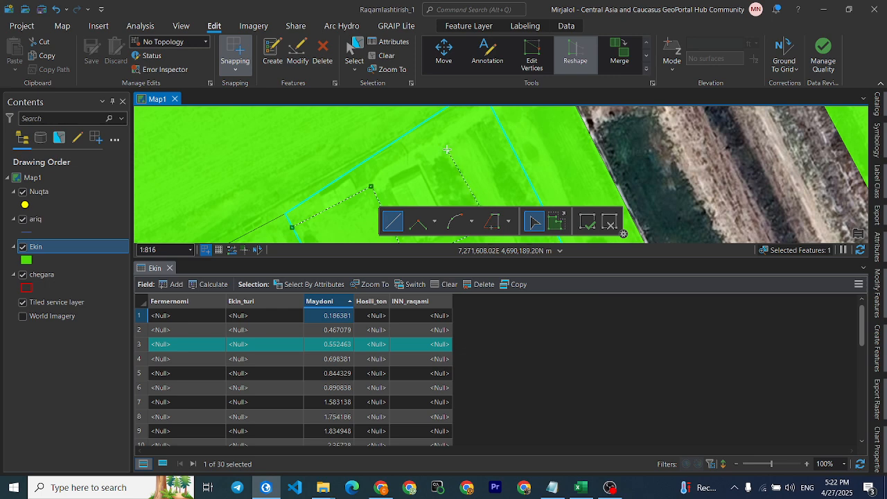
double_click(492, 112)
scroll(447, 147, "down", 4)
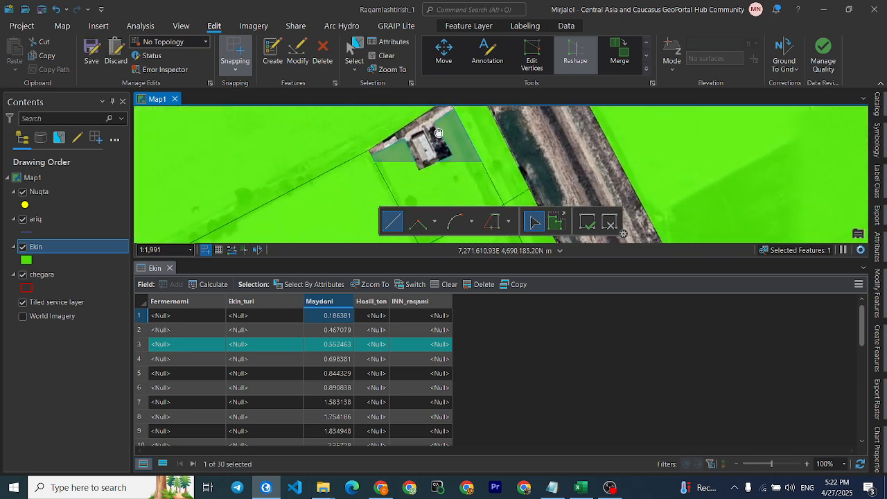
scroll(436, 142, "down", 2)
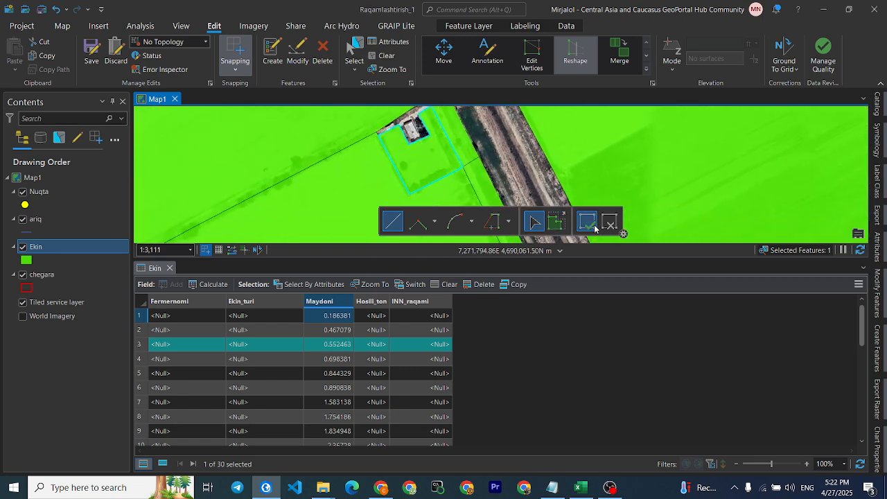
Clear the parcel selection and recalculate Area (geodesic) in Hectares into the Maydoni field for all Ekin parcels.
left_click(329, 301)
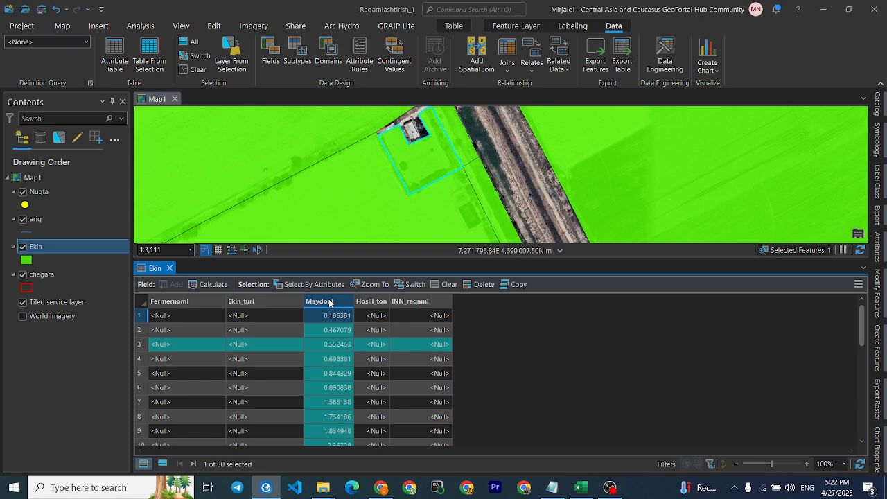
right_click(329, 301)
left_click(379, 307)
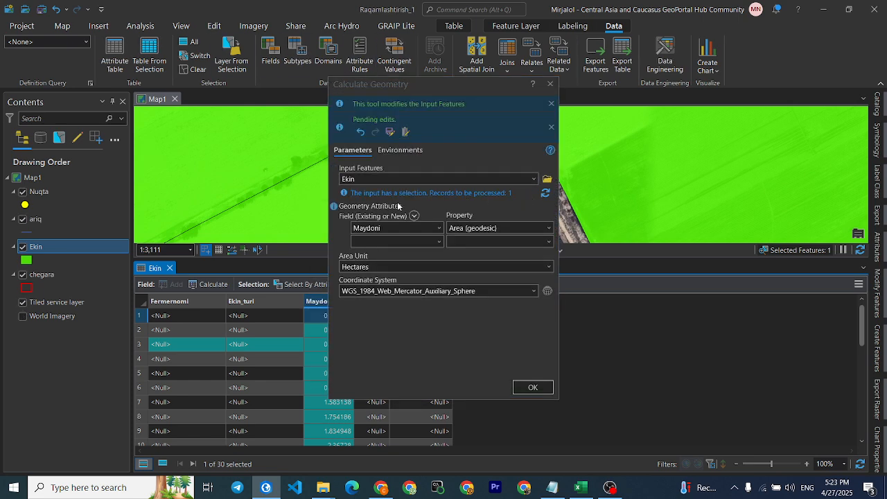
left_click(62, 25)
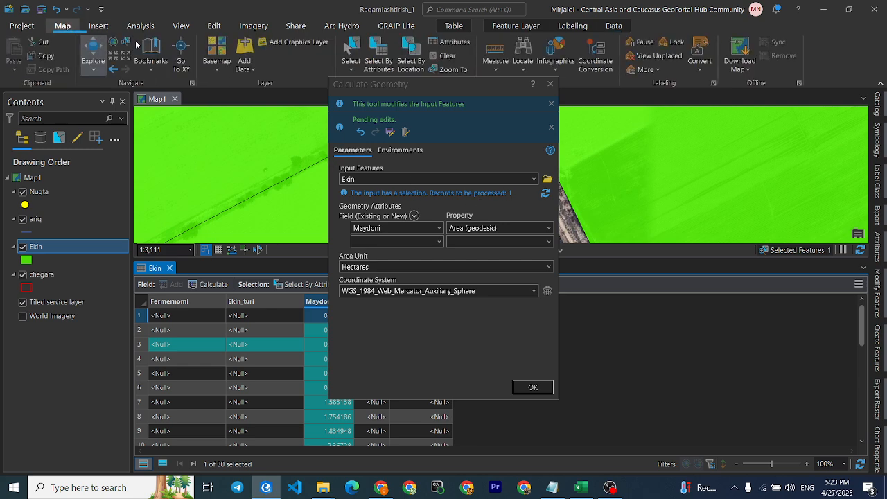
left_click(434, 59)
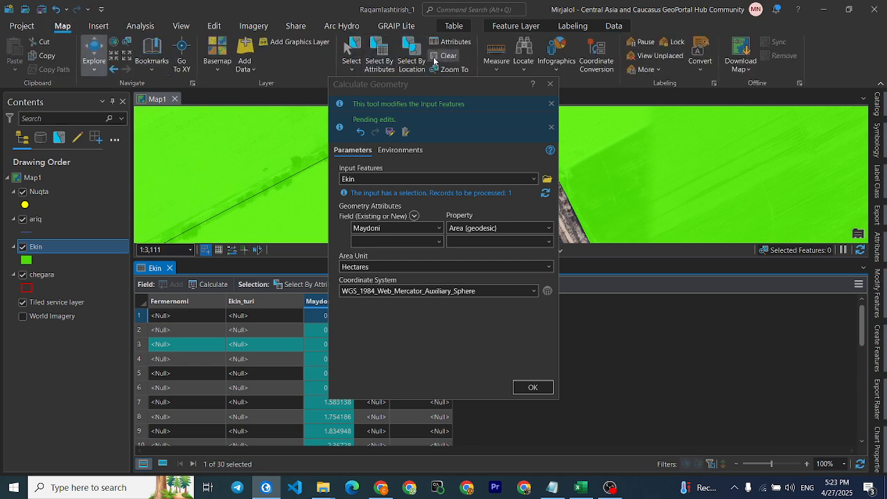
left_click(548, 214)
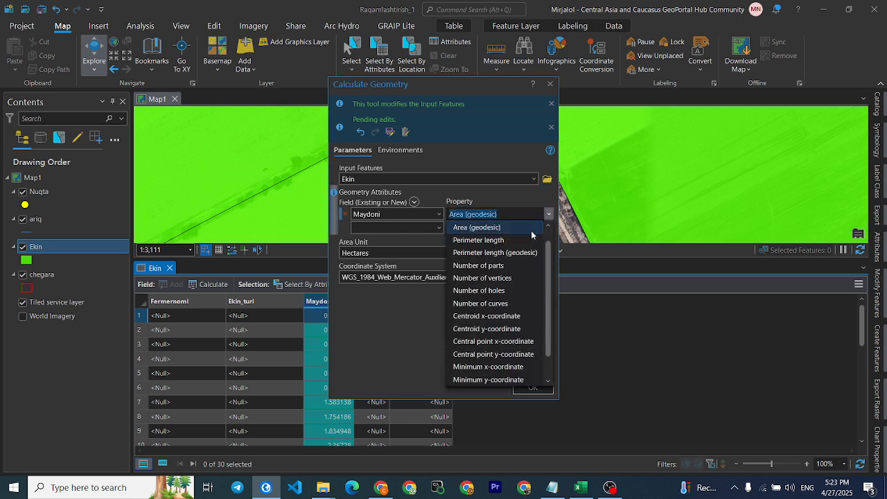
left_click(485, 236)
left_click(549, 214)
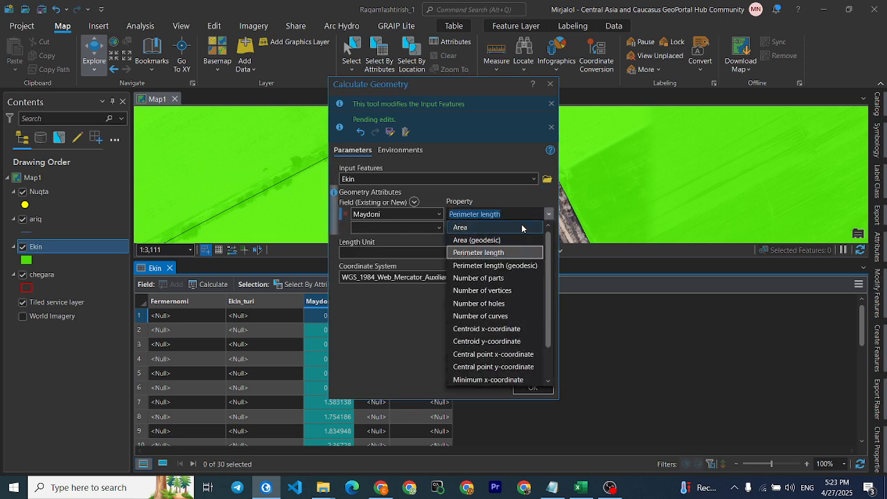
scroll(521, 224, "up", 1)
left_click(516, 239)
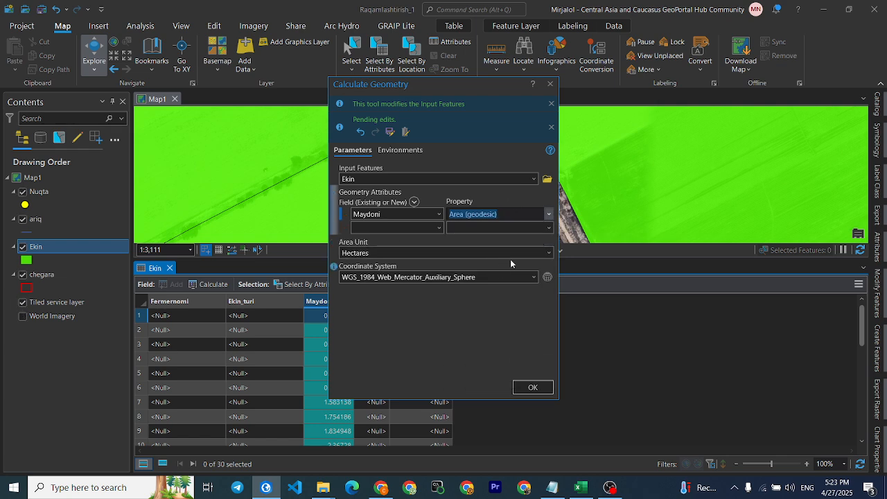
left_click(531, 388)
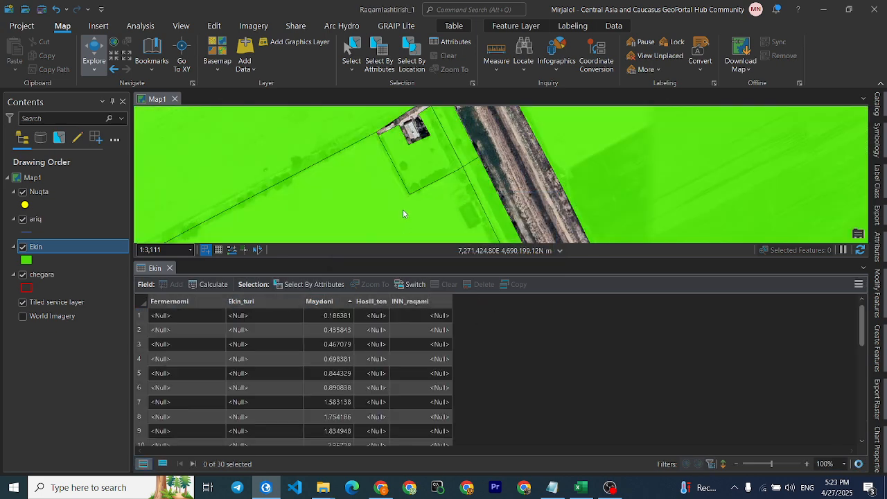
Sort the Ekin table by Maydoni in descending order and zoom to the parcel with the largest value from its row.
double_click(142, 315)
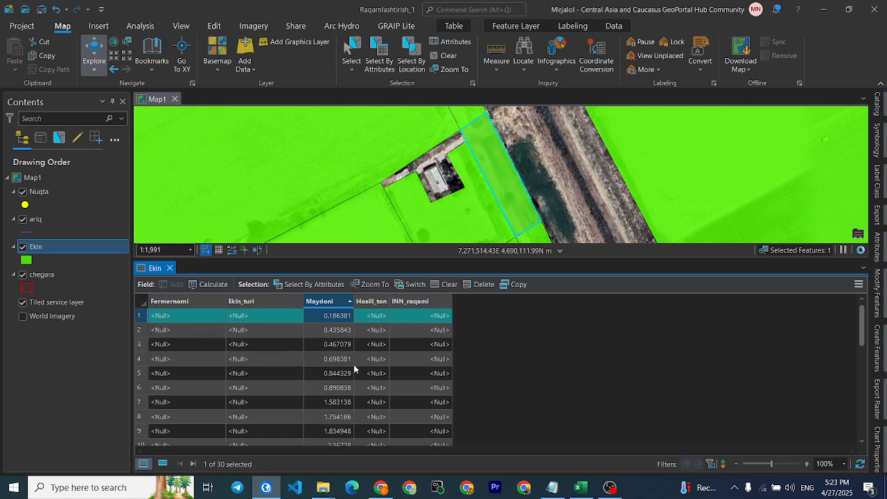
double_click(333, 304)
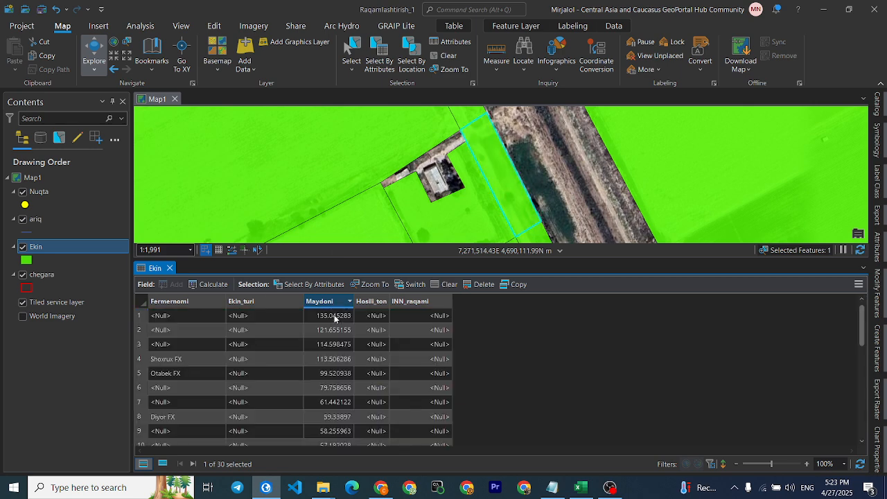
left_click(142, 317)
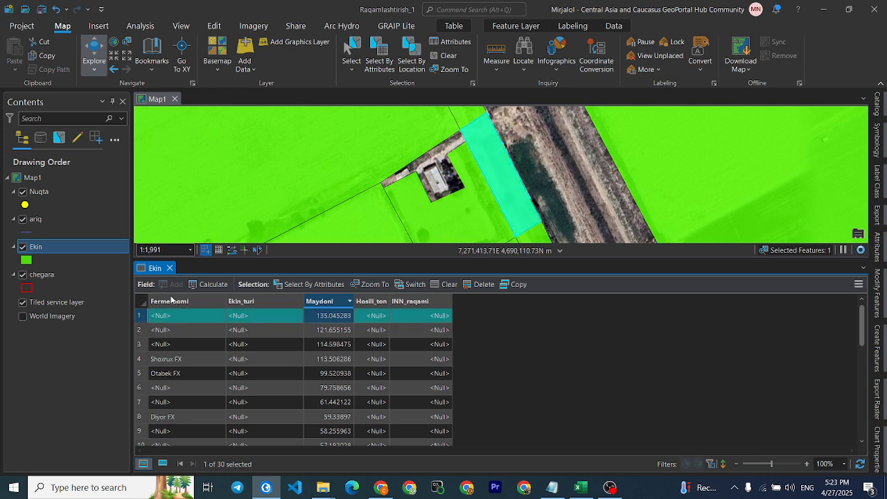
double_click(141, 334)
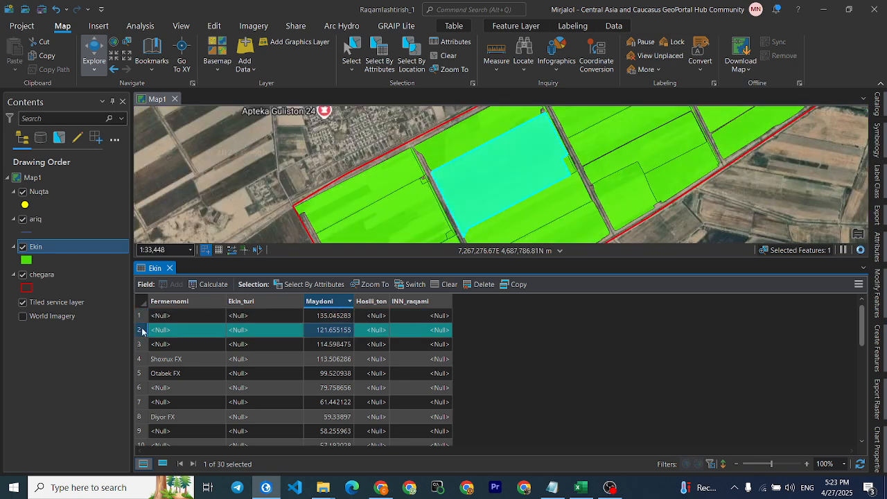
double_click(142, 317)
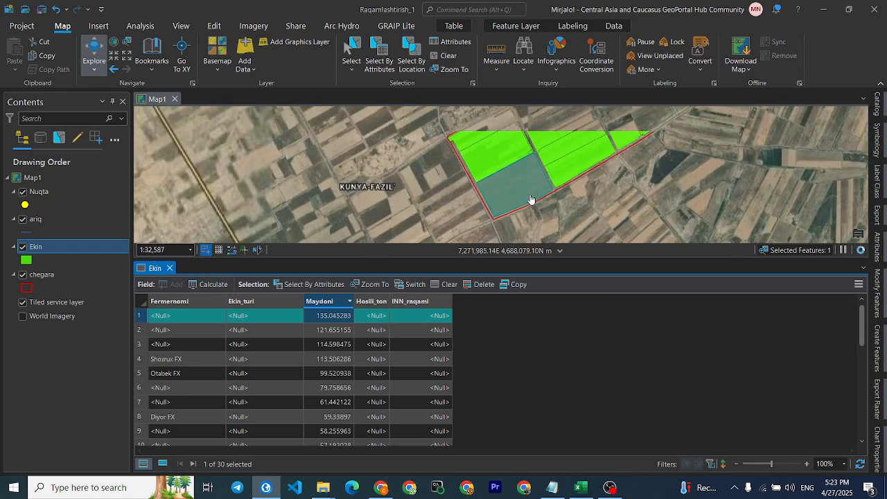
Examine the largest parcel's extent and its position among the neighbouring parcels on the map.
scroll(531, 199, "down", 4)
left_click_drag(540, 192, 420, 216)
scroll(419, 217, "up", 2)
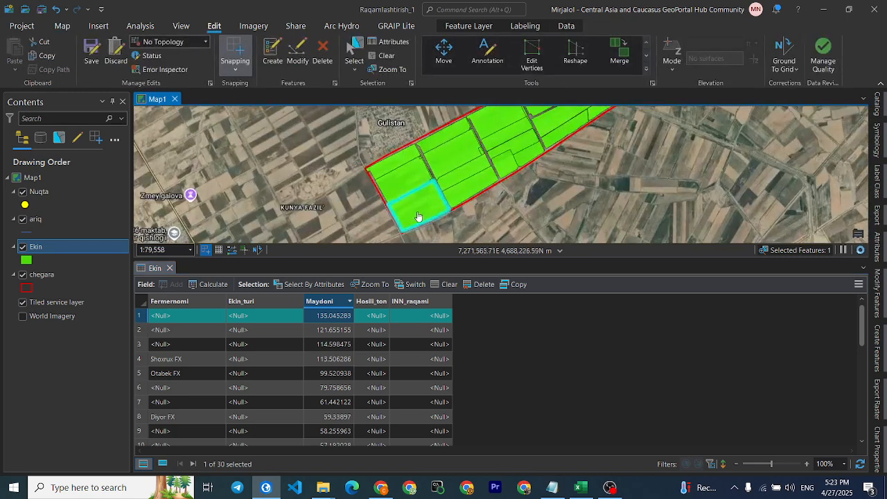
scroll(418, 216, "up", 2)
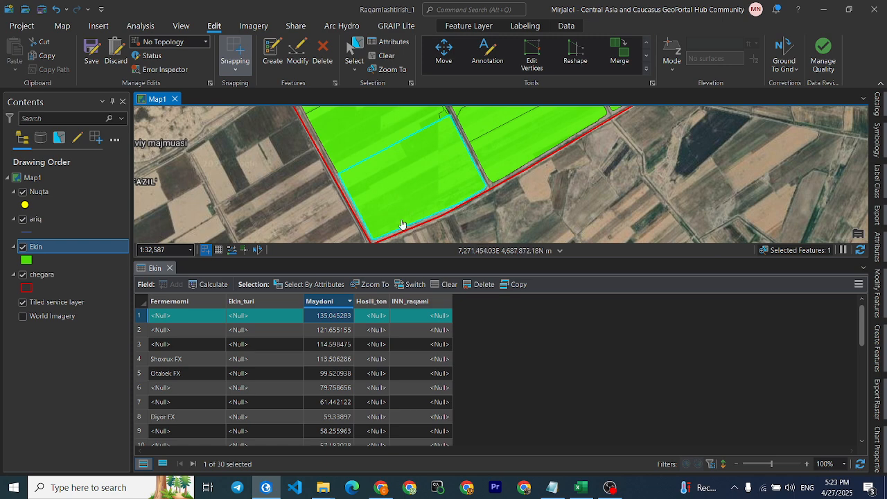
scroll(322, 333, "down", 2)
scroll(338, 353, "up", 2)
scroll(419, 201, "down", 6)
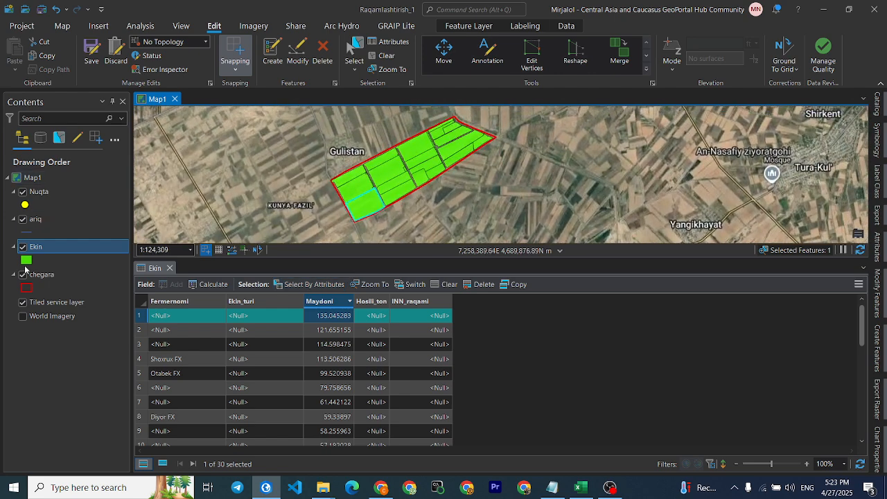
Change the Ekin layer's polygon symbol to the thicker of the gallery's unfilled black outline styles.
left_click(26, 262)
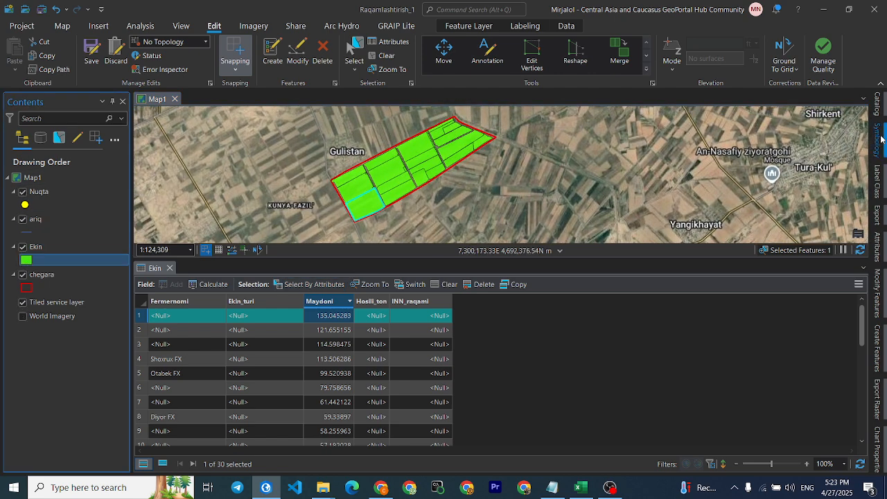
left_click(26, 260)
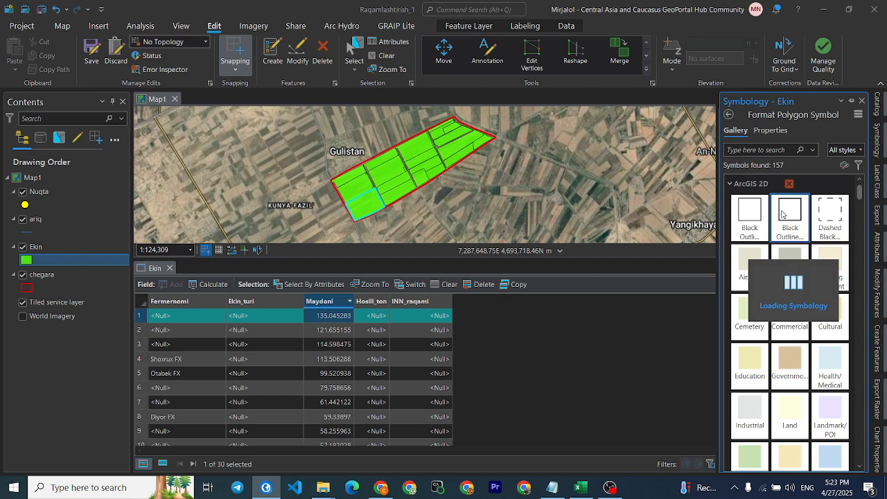
left_click(790, 219)
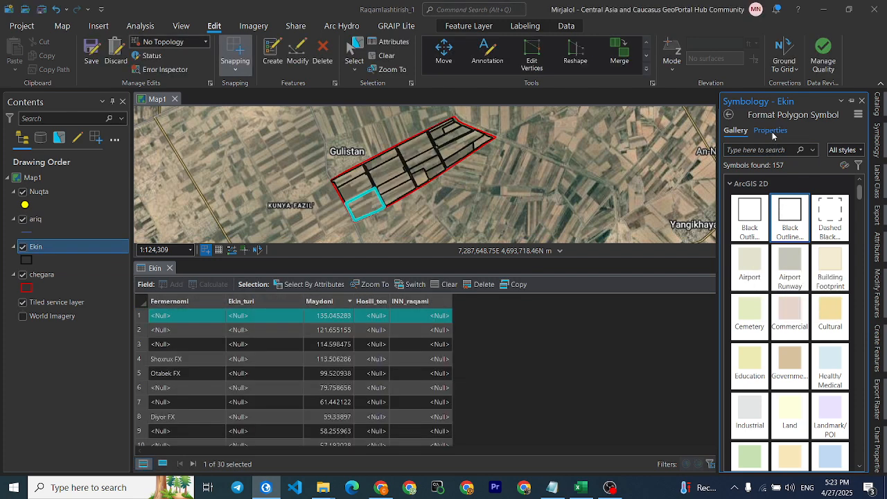
Increase the outline width of the Ekin polygon symbol by one increment and apply the change.
left_click(771, 130)
left_click(860, 200)
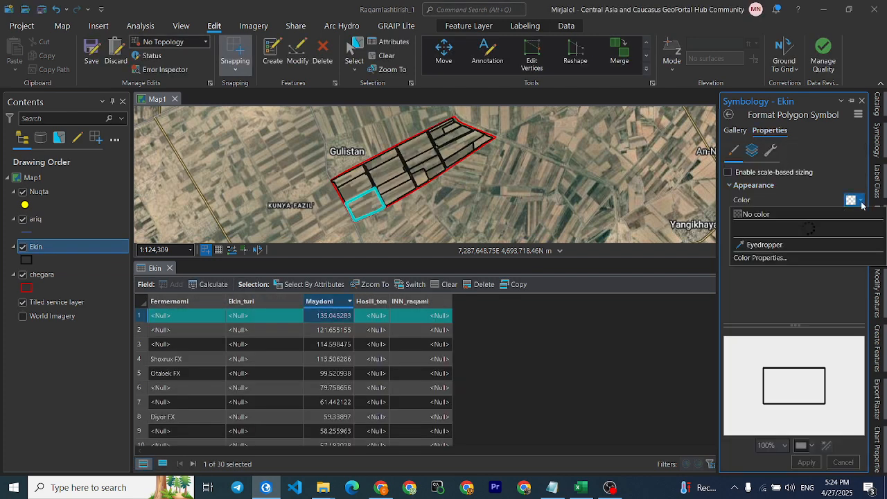
left_click(860, 201)
left_click(857, 216)
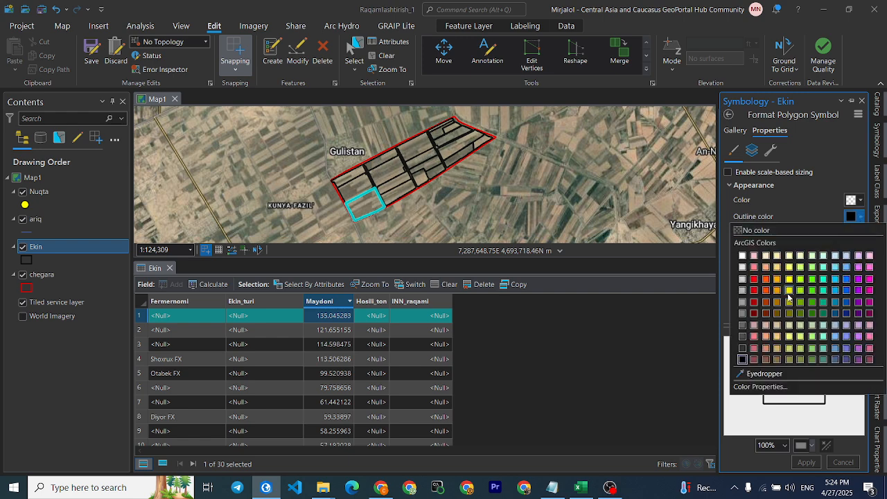
left_click(800, 205)
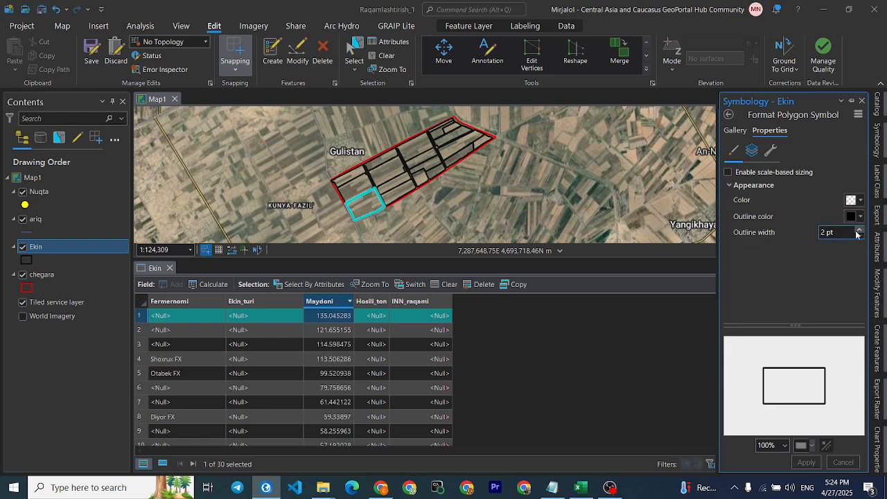
left_click(859, 230)
left_click(805, 463)
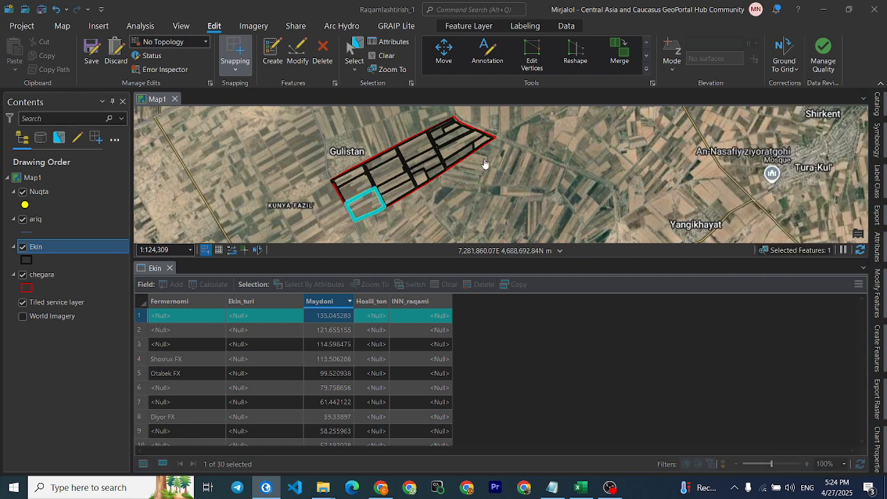
Select the three adjoining parcels at the eastern tip of the boundary and show only the selected records in the table.
scroll(485, 163, "up", 4)
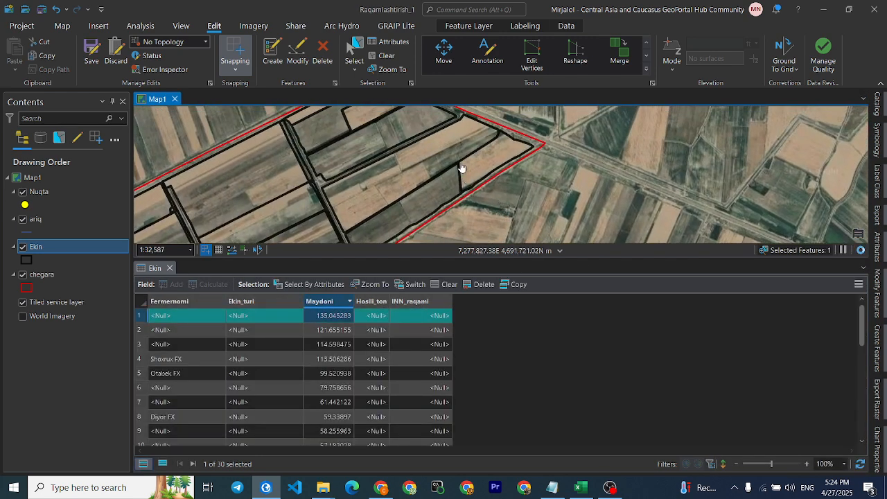
left_click(354, 50)
left_click_drag(438, 164, 459, 177)
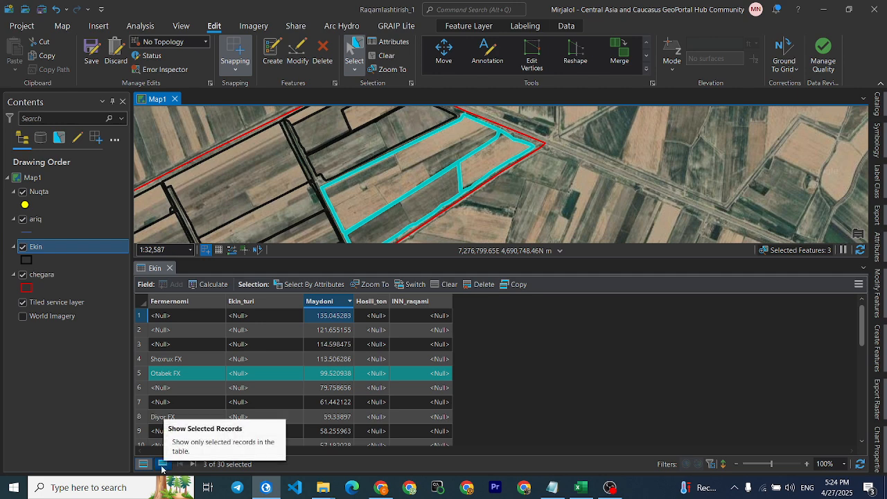
left_click(162, 467)
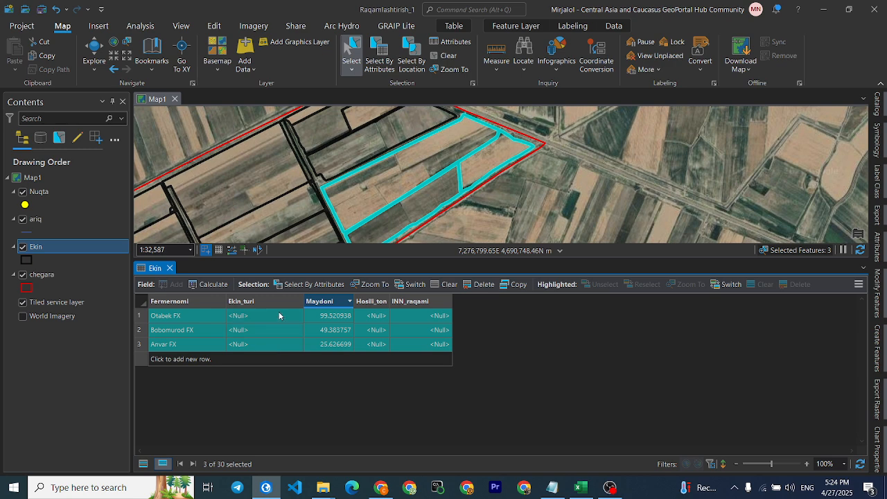
Enter Bugdoy in the Ekin_turi field for all three selected parcels.
double_click(279, 316)
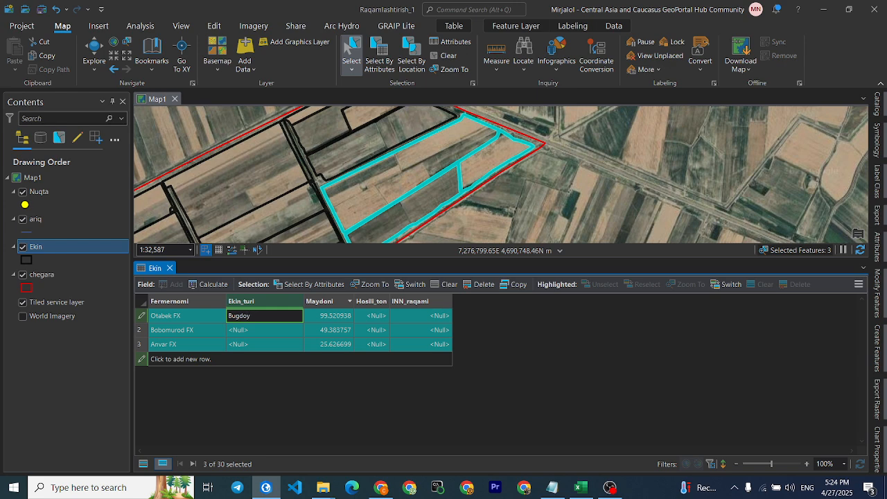
key("Return")
type("Bugdoy")
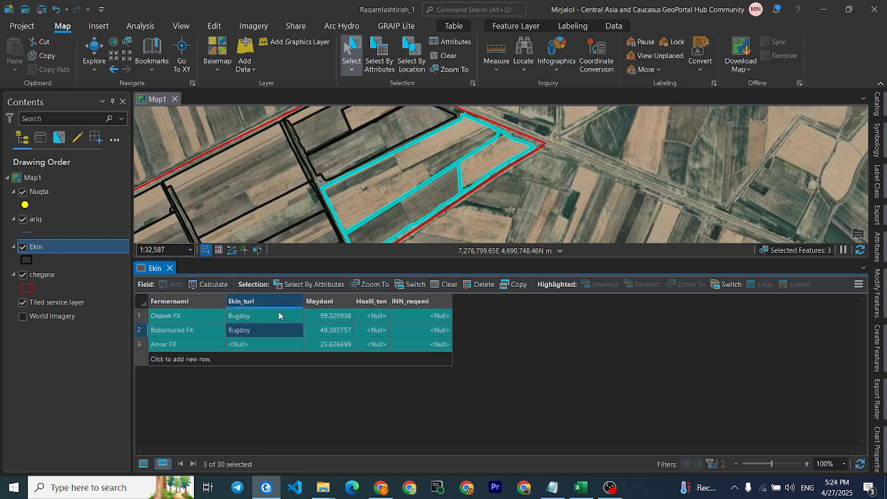
key("Return")
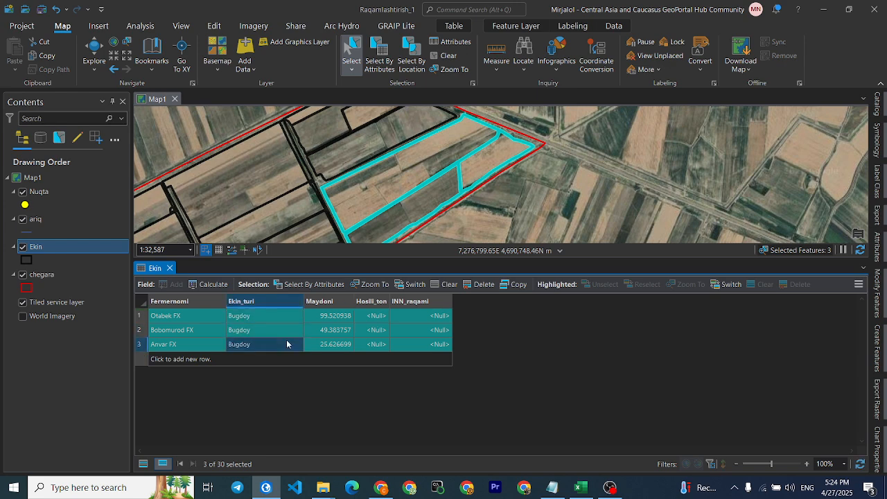
Replace the selection with the four parcels in the block just northwest of the previous ones.
left_click(544, 214)
left_click_drag(552, 194, 556, 220)
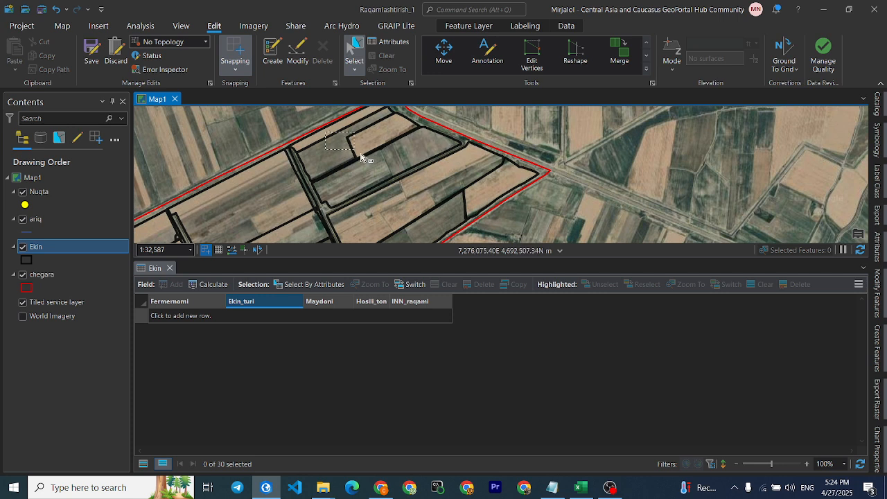
left_click_drag(327, 138, 386, 166)
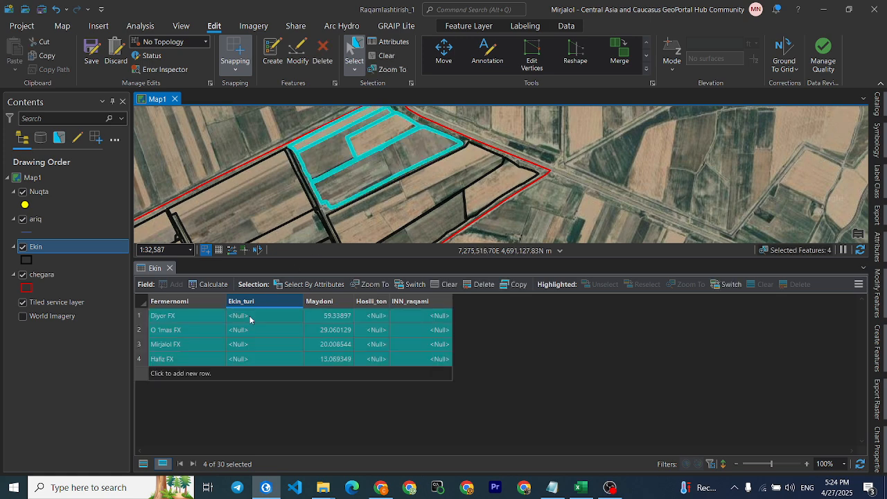
Enter Paxta in the Ekin_turi field for all four selected parcels.
double_click(250, 316)
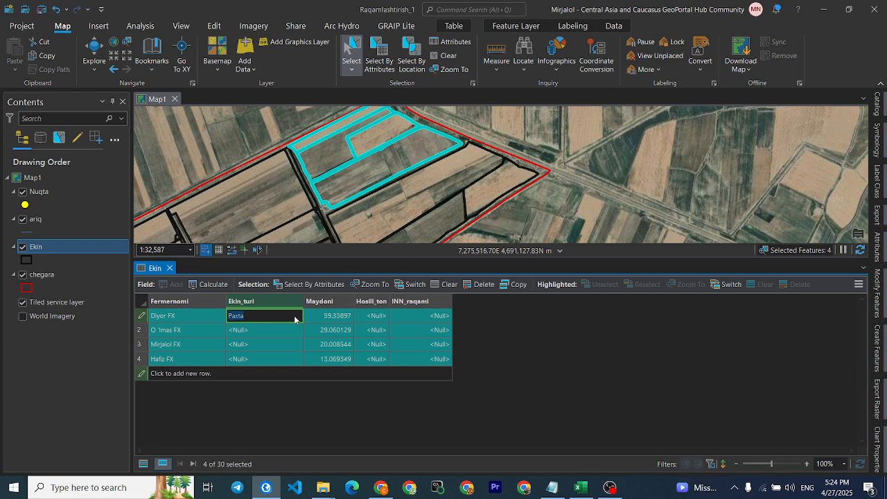
key("Return")
type("Paxta")
key("Return")
type("Paxta")
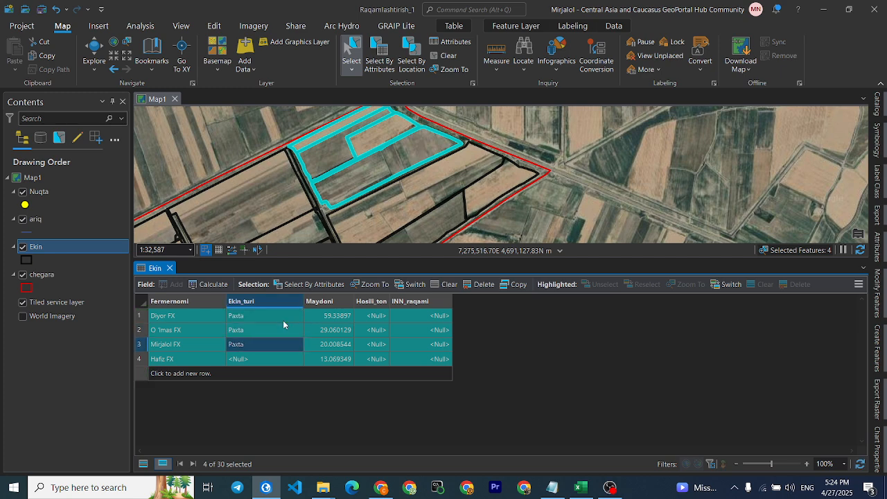
key("Return")
type("Paxta")
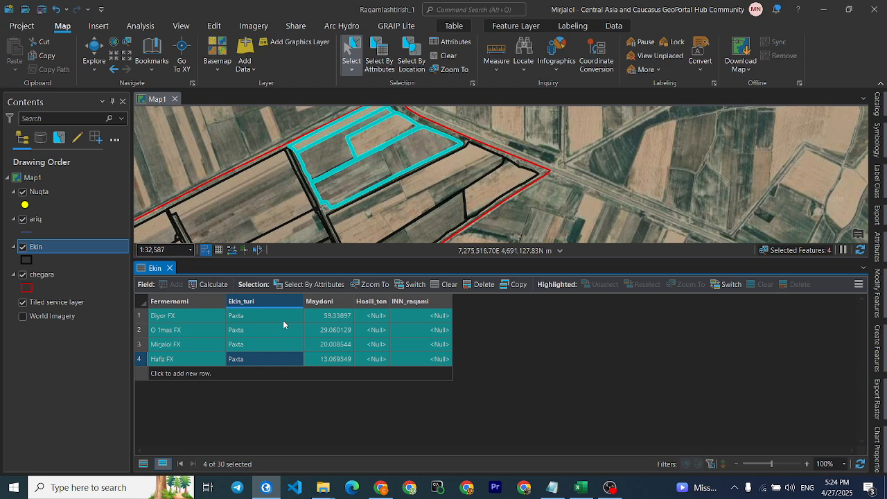
Replace the selection with the four adjoining parcels in the next block southwest, along the southeastern boundary.
left_click(524, 226)
left_click_drag(525, 227, 605, 132)
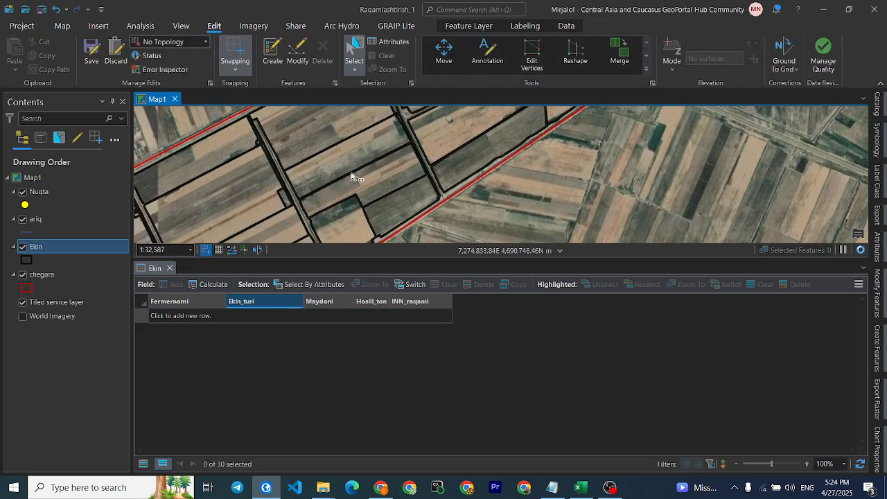
left_click_drag(335, 172, 345, 215)
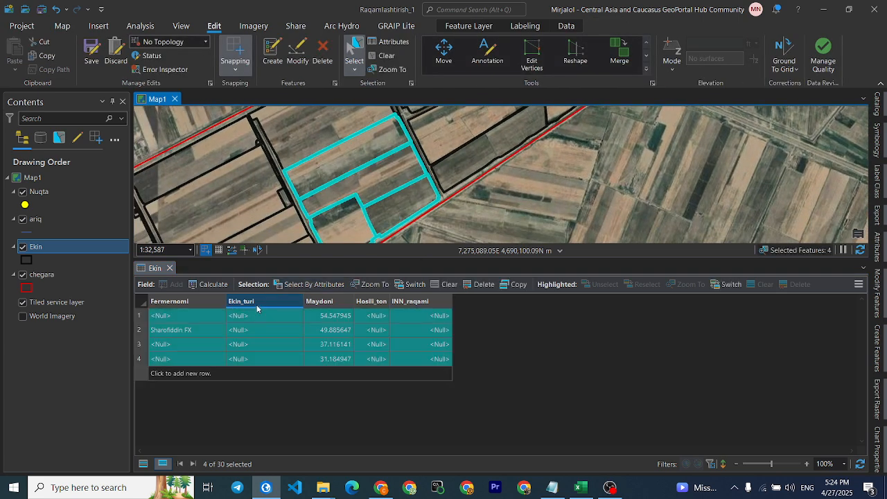
Enter Beda in the Ekin_turi field for all four selected parcels.
double_click(254, 316)
type("Beda")
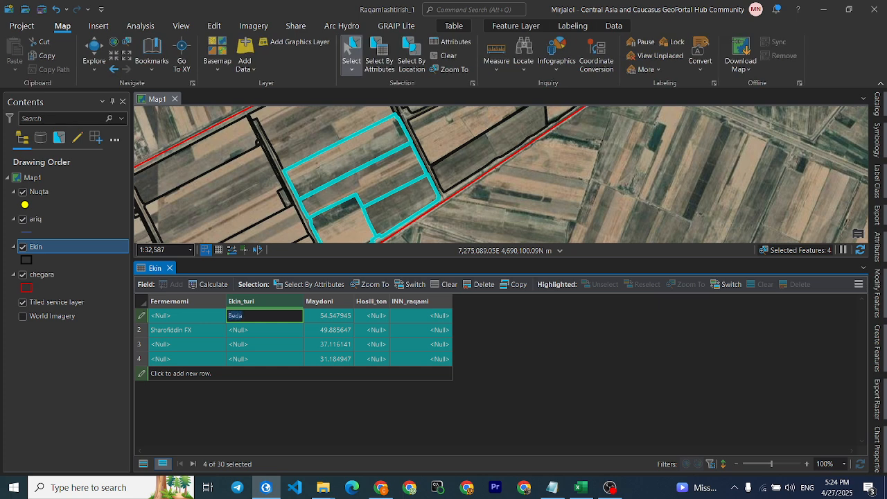
key("ctrl+c")
key("Return")
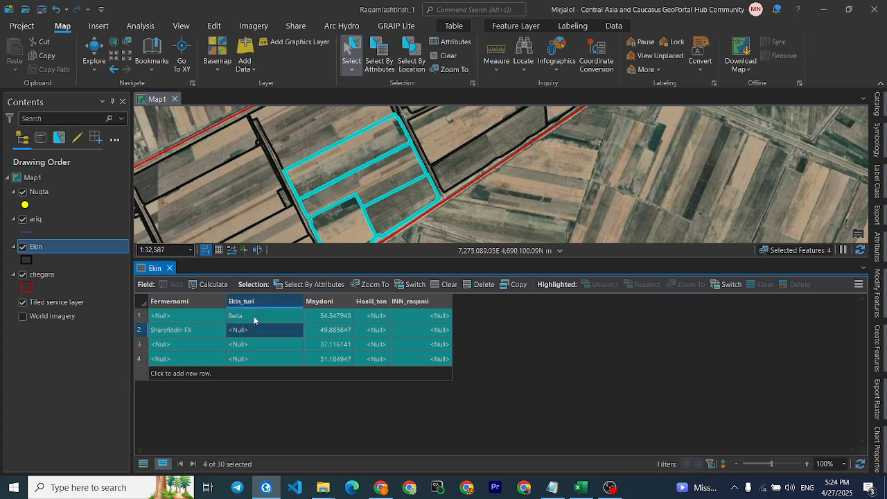
key("ctrl+v")
key("Down")
key("ctrl+v")
key("Down")
key("ctrl+v")
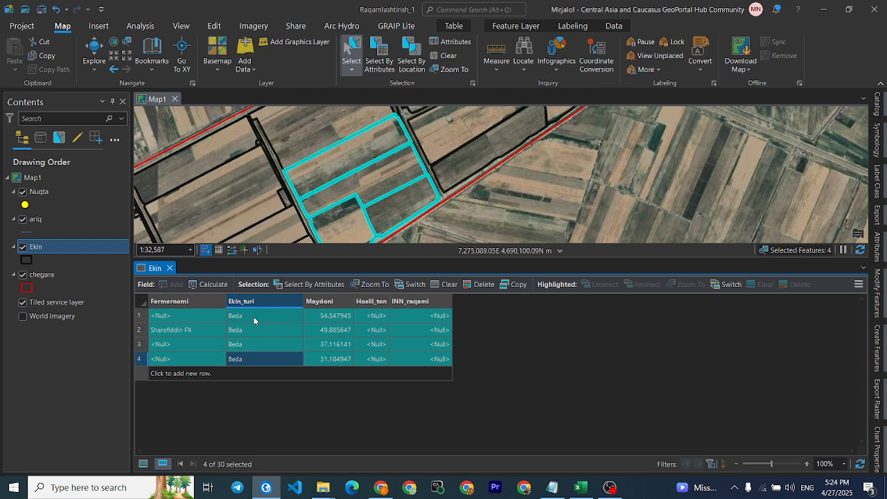
Replace the selection with the seven parcels covering the next block southwest and the adjoining land north of the previous four.
left_click(582, 202)
left_click_drag(338, 114, 456, 89)
left_click_drag(369, 134, 404, 106)
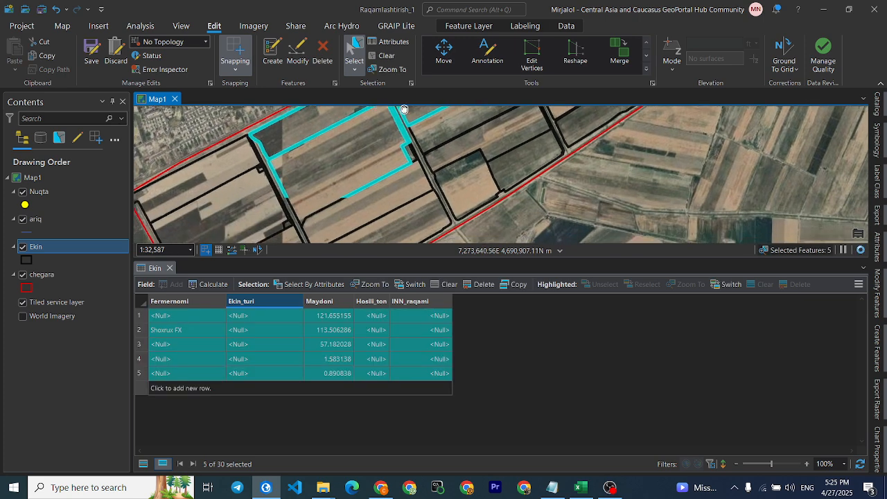
left_click(412, 200, "shift")
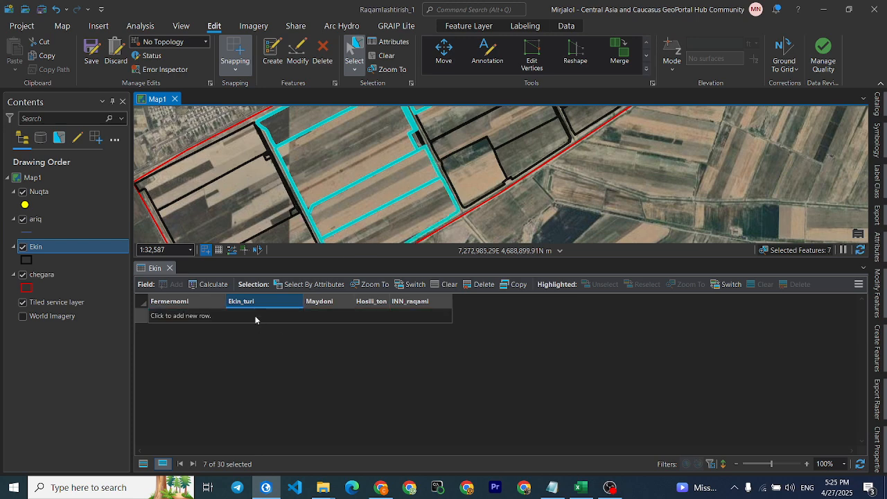
Enter Makka Jo'xori in the Ekin_turi field for all seven selected parcels.
left_click(257, 315)
left_click(257, 316)
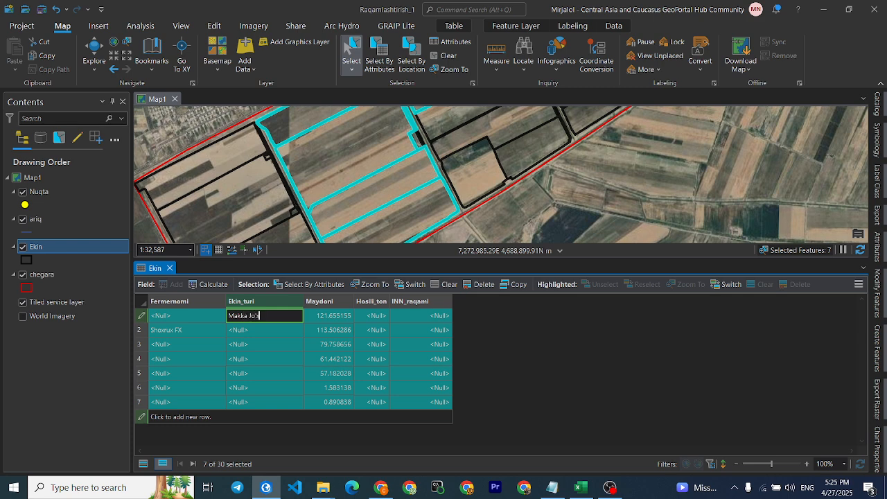
key("ctrl+a")
key("ctrl+c")
key("Return")
key("ctrl+v")
key("Down")
key("ctrl+v")
key("Down")
key("ctrl+v")
key("Down")
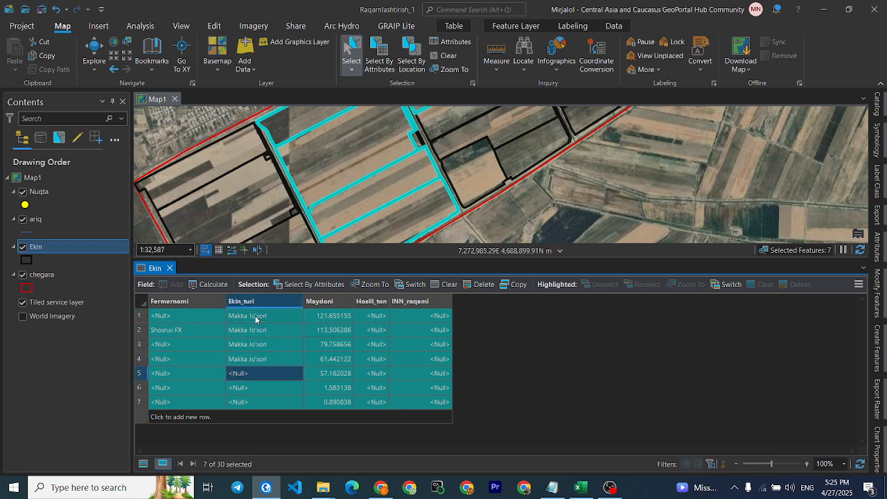
key("ctrl+v")
key("Down")
key("ctrl+v")
key("Down")
key("ctrl+v")
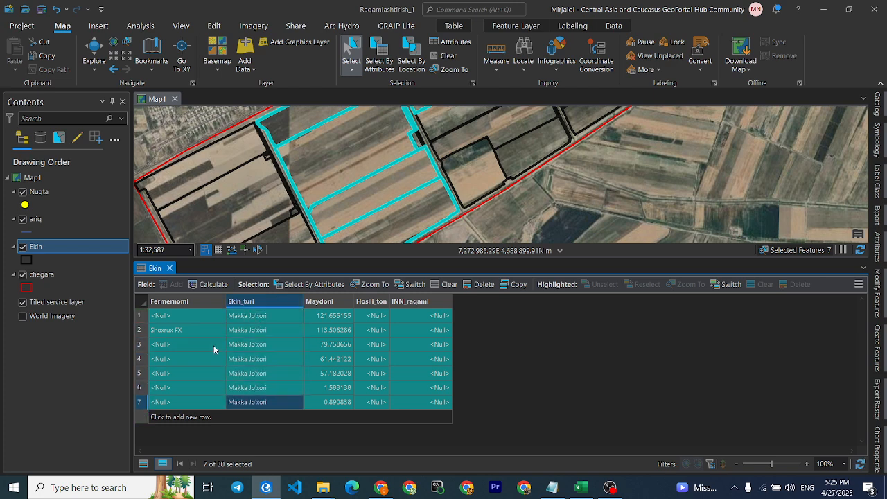
Replace the selection with the four parcels in the block at the far western end of the boundary.
left_click(488, 234)
left_click_drag(487, 234, 552, 167)
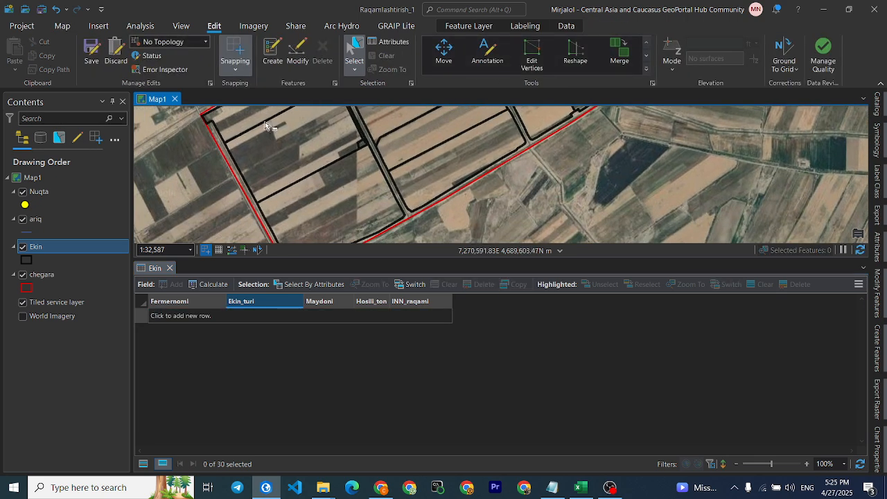
left_click_drag(262, 120, 349, 197)
left_click(358, 148, "shift")
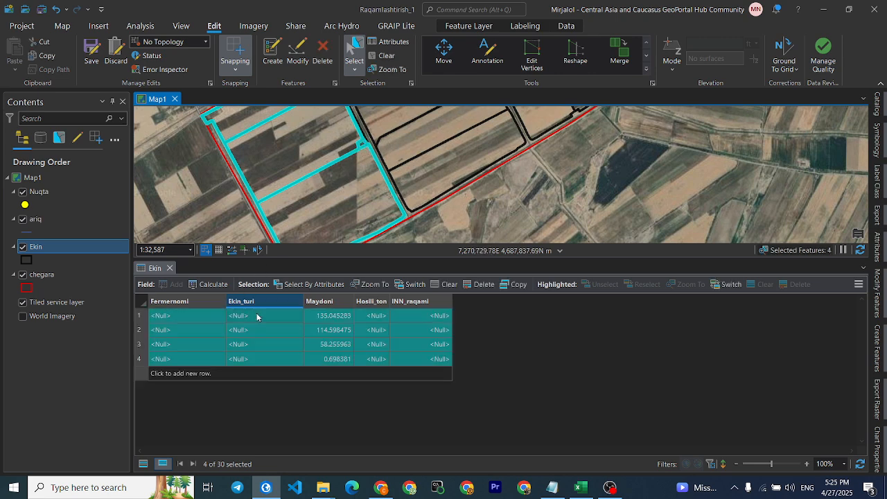
Enter Bog' in the Ekin_turi field for all four selected parcels.
double_click(256, 316)
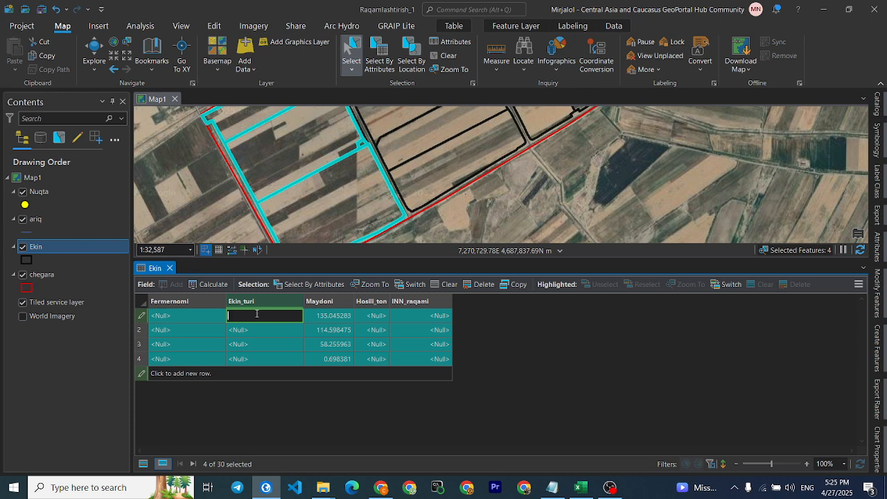
type("Bugd")
type("'")
key("ctrl+a")
key("ctrl+c")
key("Return")
key("ctrl+v")
key("Down")
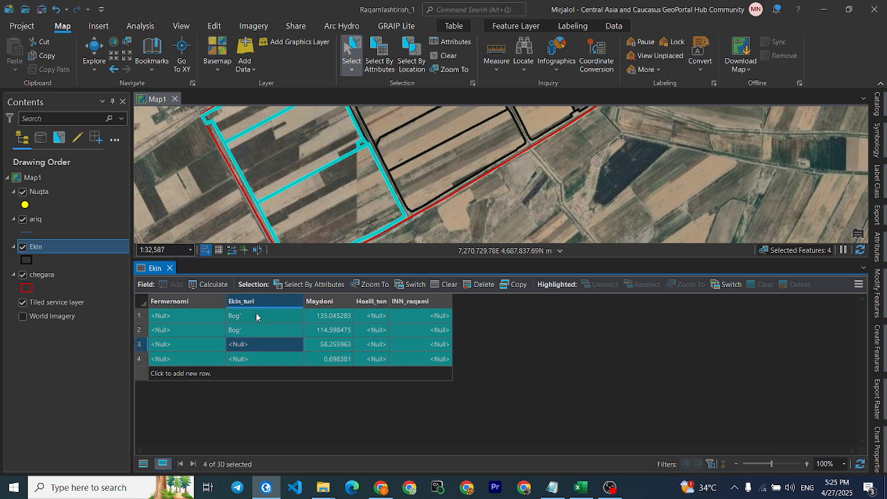
key("ctrl+v")
key("Down")
key("ctrl+v")
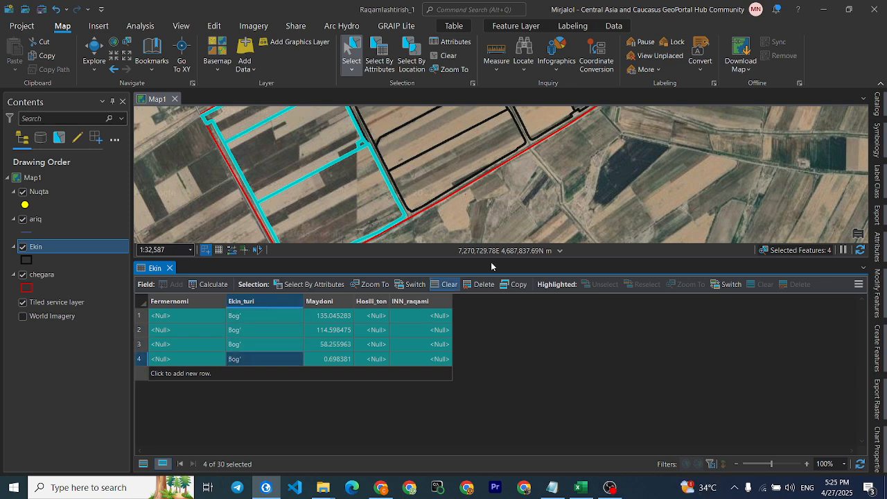
key("Down")
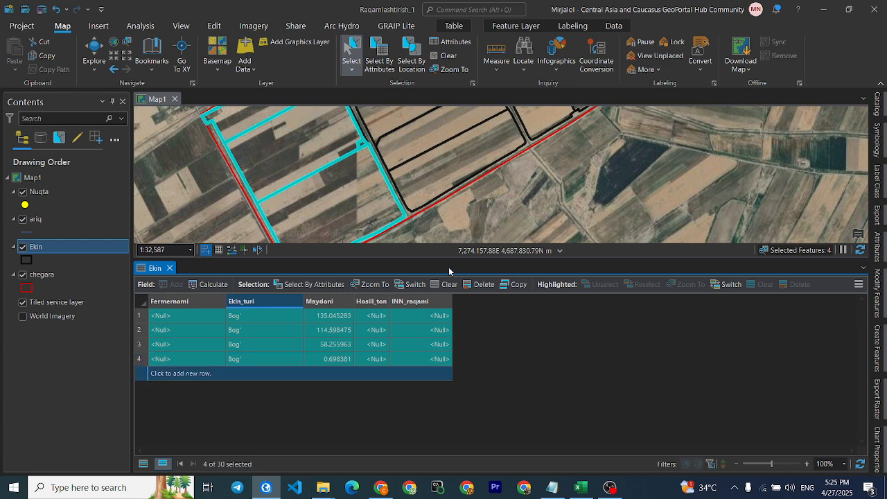
Enlarge the map area and change the Ekin_turi value to Bog' for the Beda parcel with the dark, tree-like strip near the southeastern boundary.
left_click(479, 225)
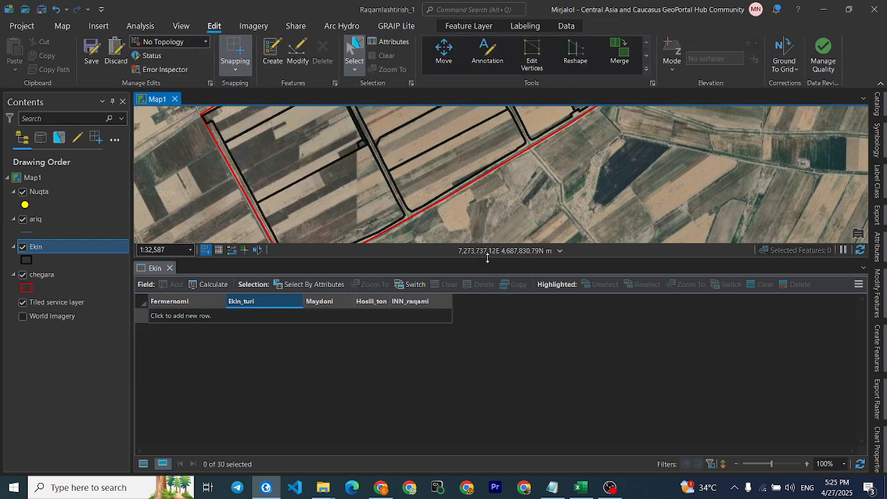
left_click_drag(488, 264, 488, 342)
scroll(354, 236, "up", 5)
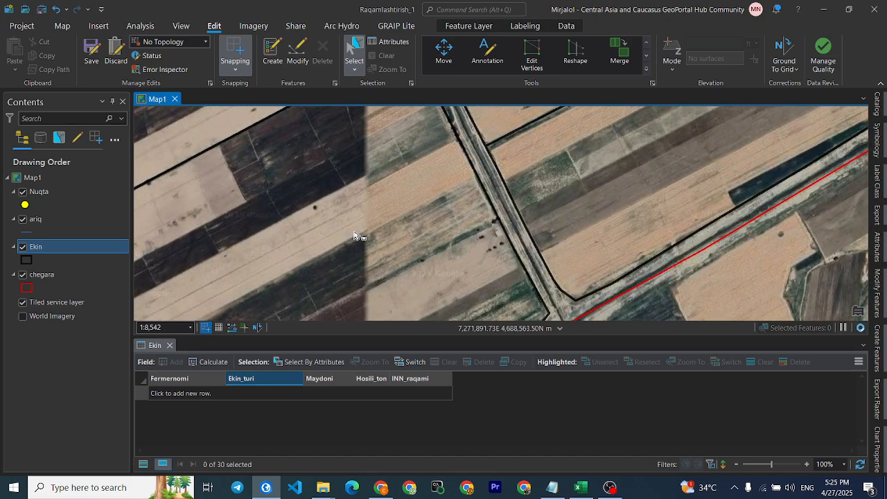
scroll(357, 236, "down", 7)
scroll(472, 201, "up", 8)
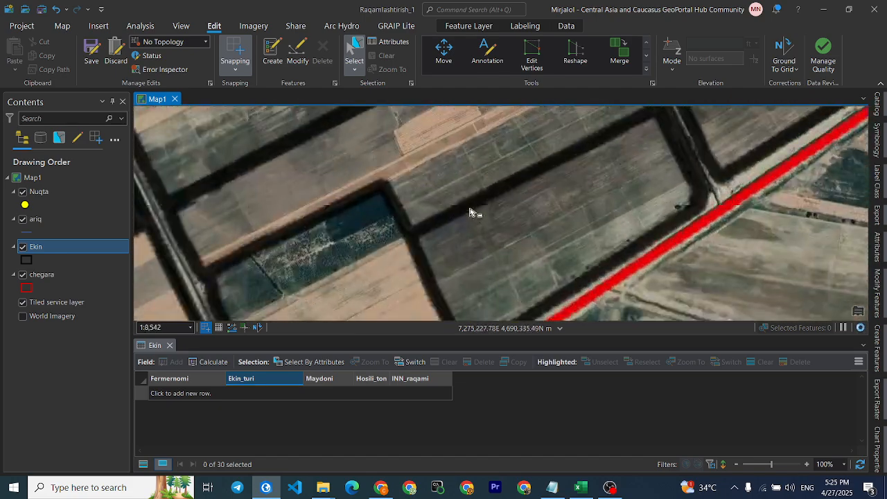
scroll(387, 166, "down", 2)
left_click(385, 168)
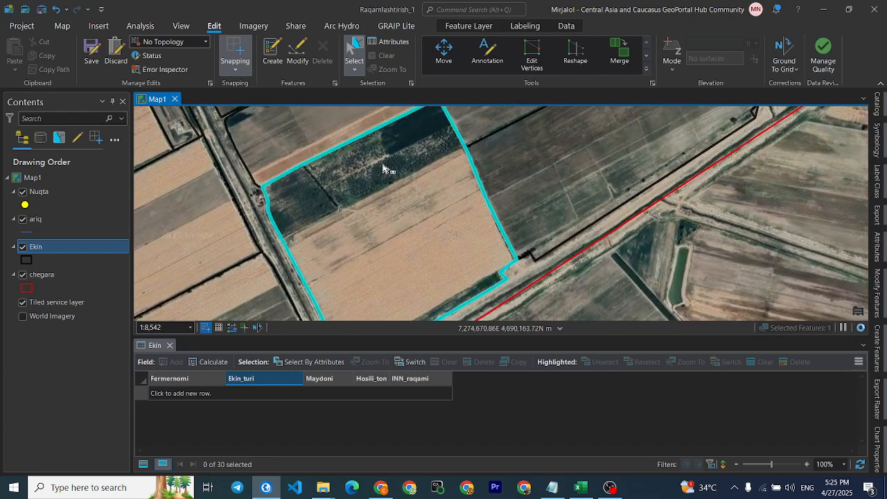
left_click(246, 394)
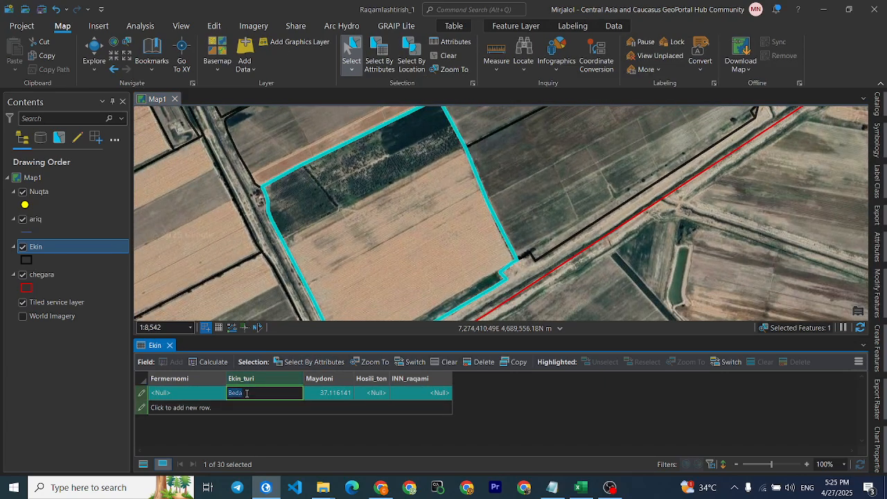
type("B")
type("Bog'")
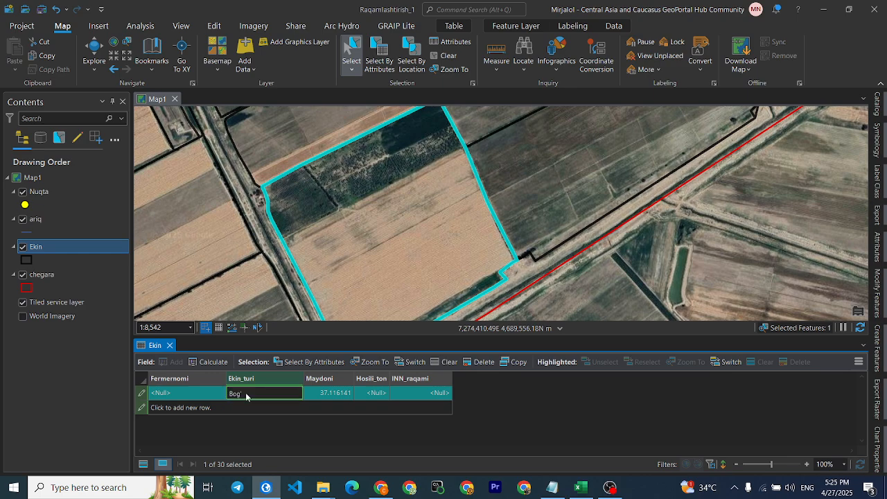
key("Return")
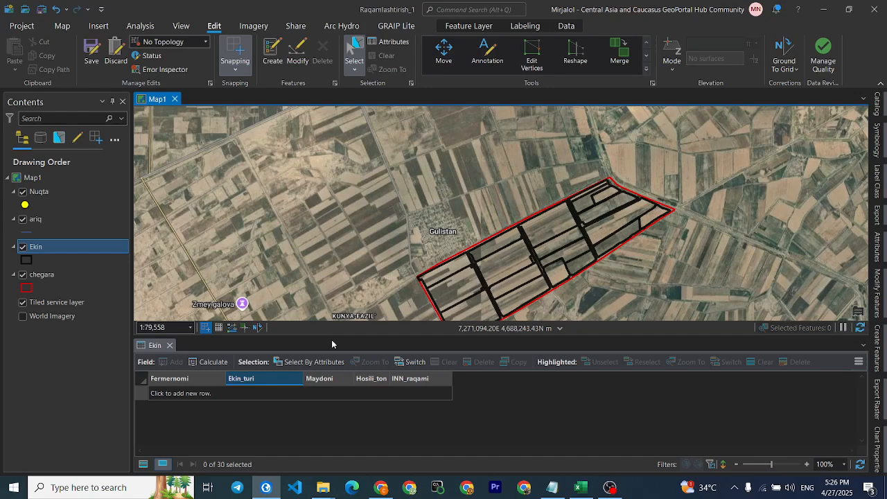
Show all records of the Ekin attribute table and make the table area taller.
left_click_drag(331, 340, 331, 344)
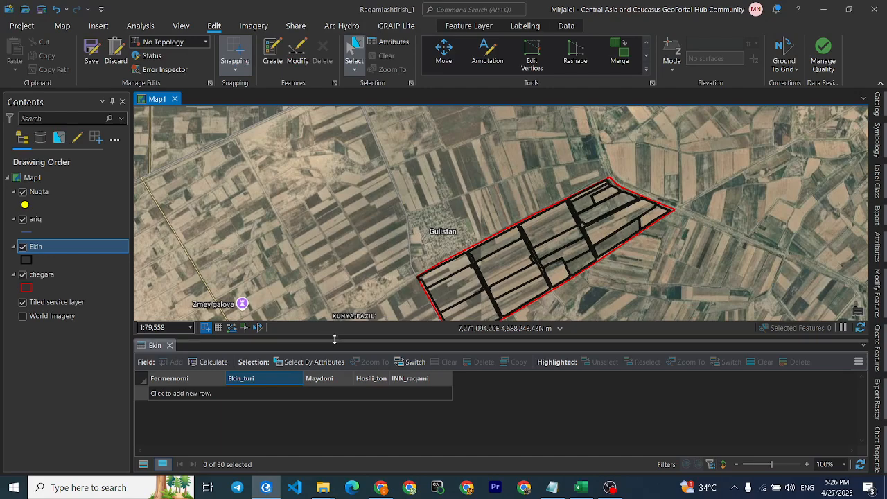
left_click(145, 467)
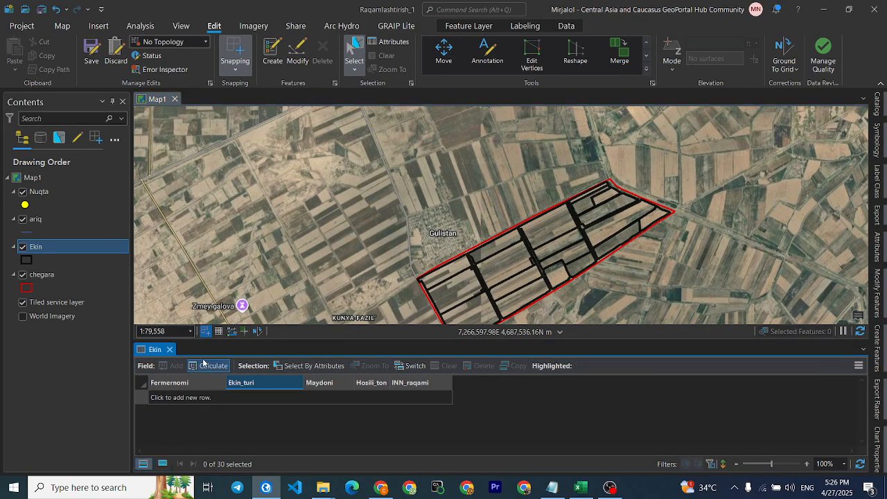
left_click_drag(265, 340, 265, 231)
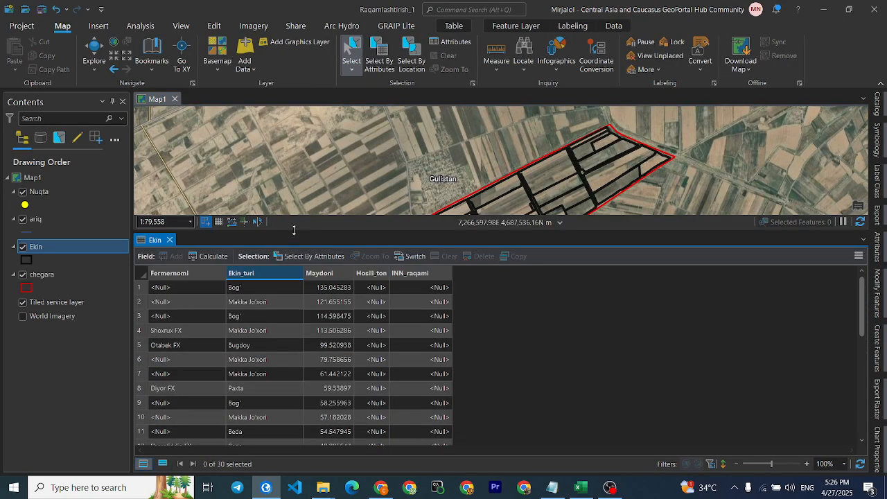
Sort the table by Fermernomi in descending order and review the named farm records.
left_click(175, 277)
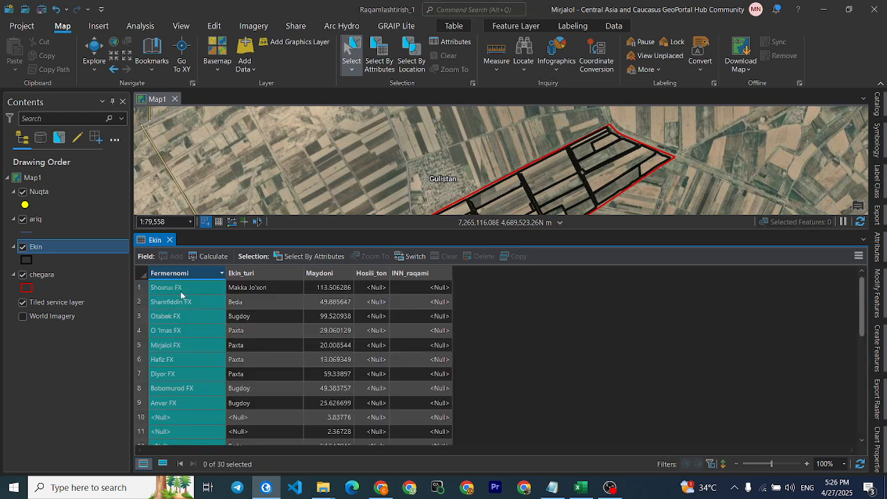
scroll(180, 290, "down", 5)
left_click(180, 287)
scroll(183, 291, "up", 6)
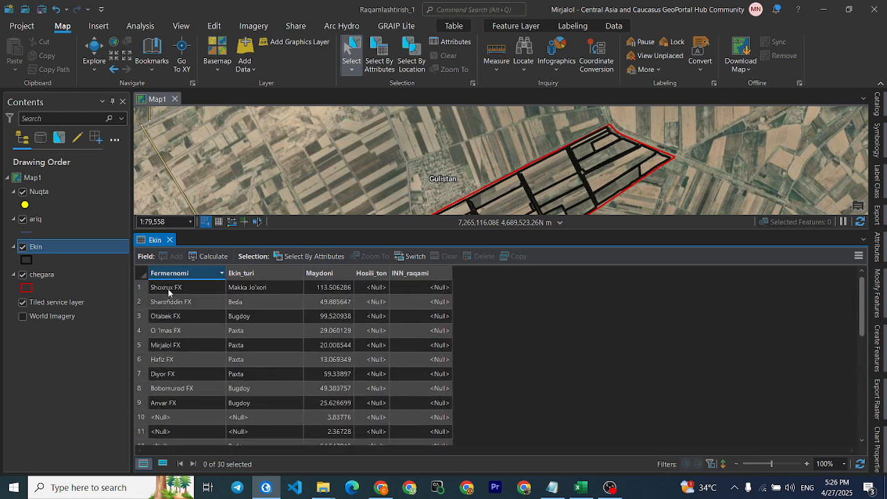
left_click(166, 305)
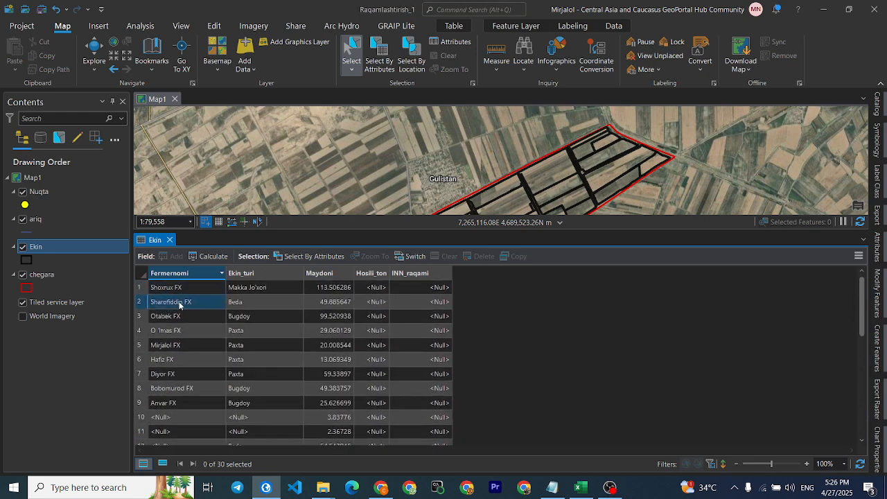
left_click(176, 320)
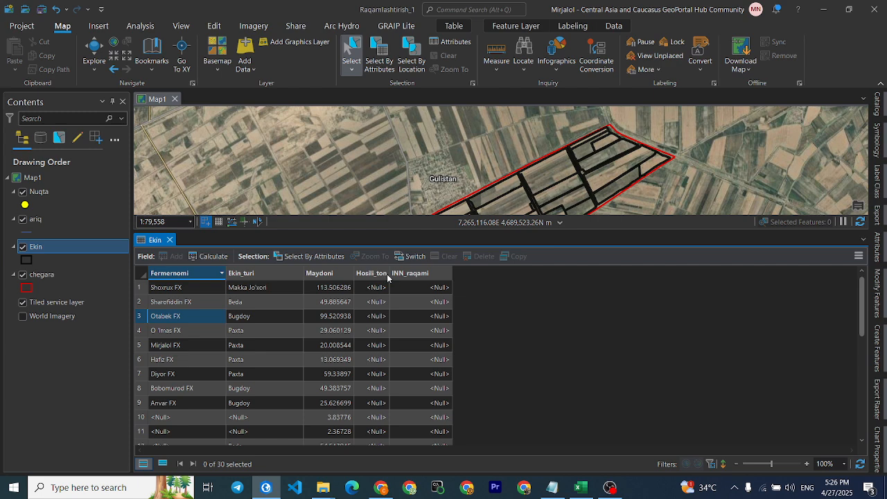
Widen the Hosili_ton column and enter 1 and 2 as its values for the first two records.
left_click_drag(389, 275, 400, 280)
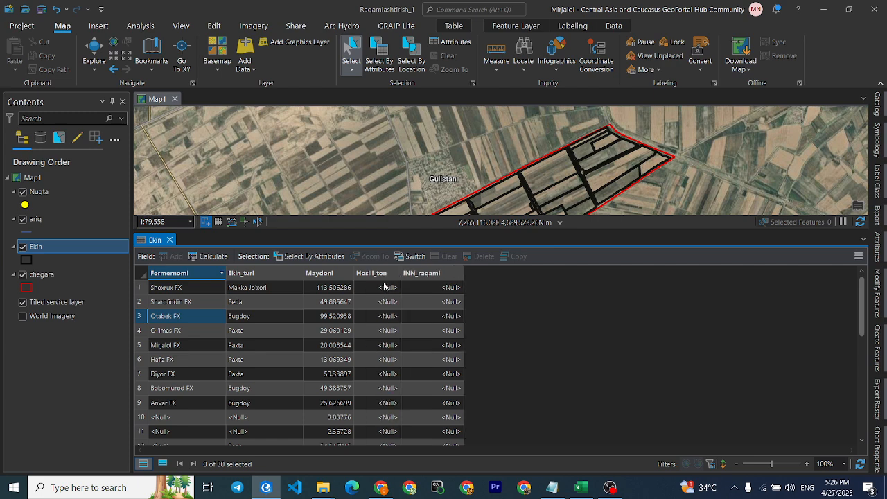
left_click(343, 274)
left_click(383, 275)
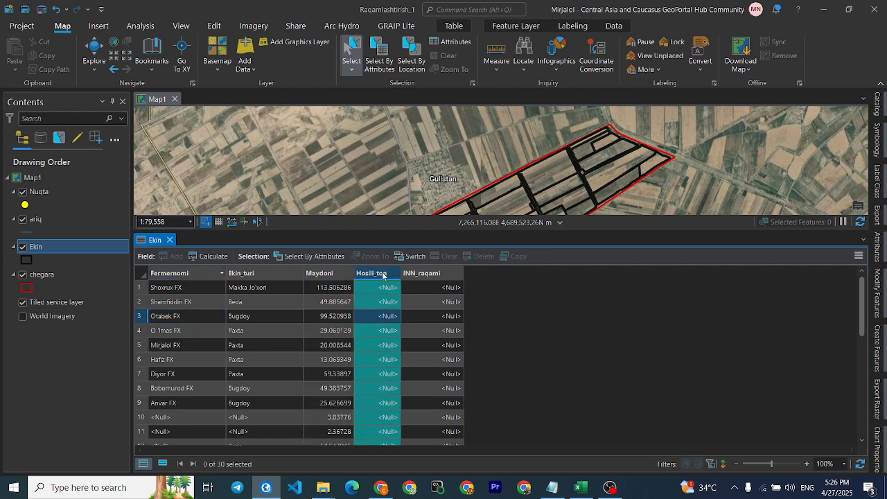
left_click(379, 287)
type("1")
left_click(384, 302)
type("2")
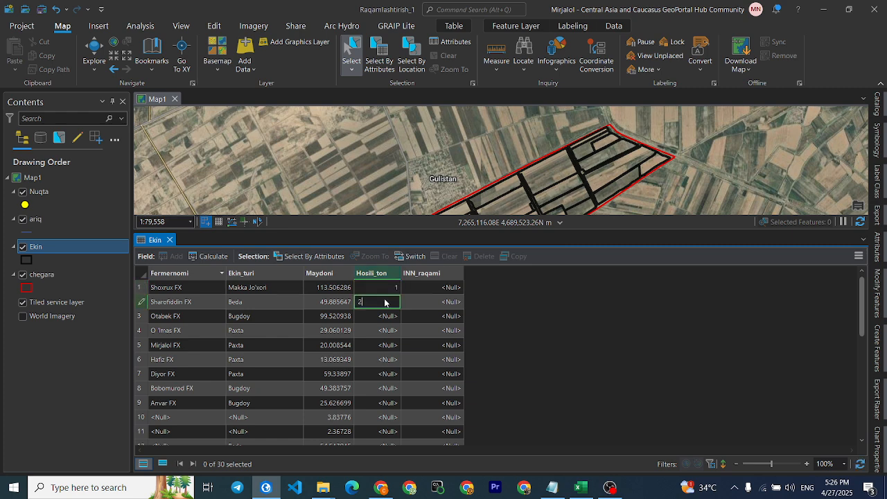
left_click(385, 276)
left_click(346, 274)
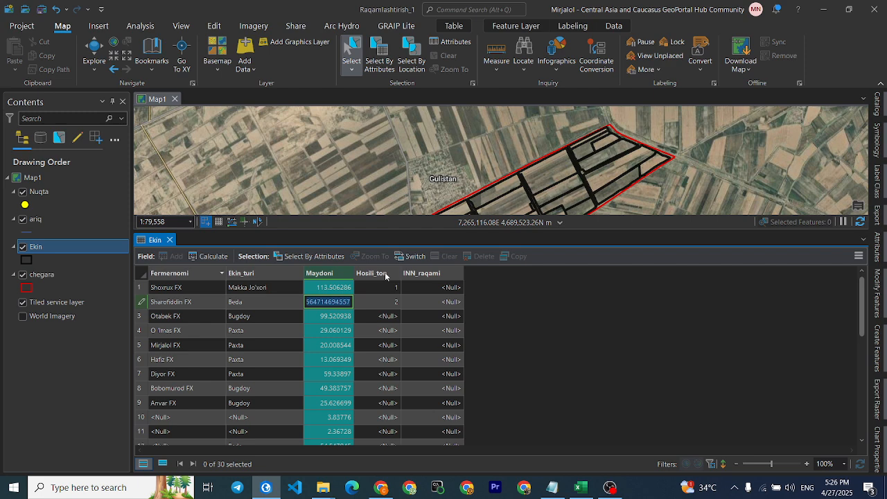
left_click(385, 275)
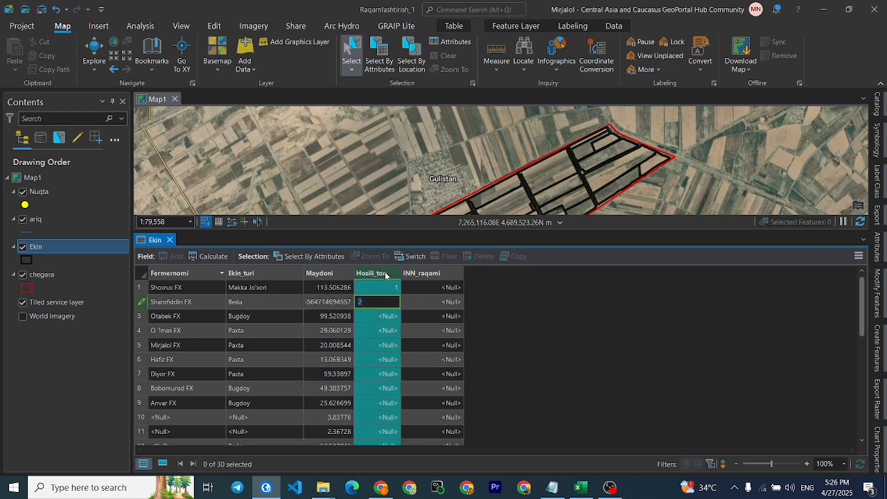
Start a field calculation for the Hosili_ton column of the Ekin table with Python 3 as the expression type.
left_click(343, 274)
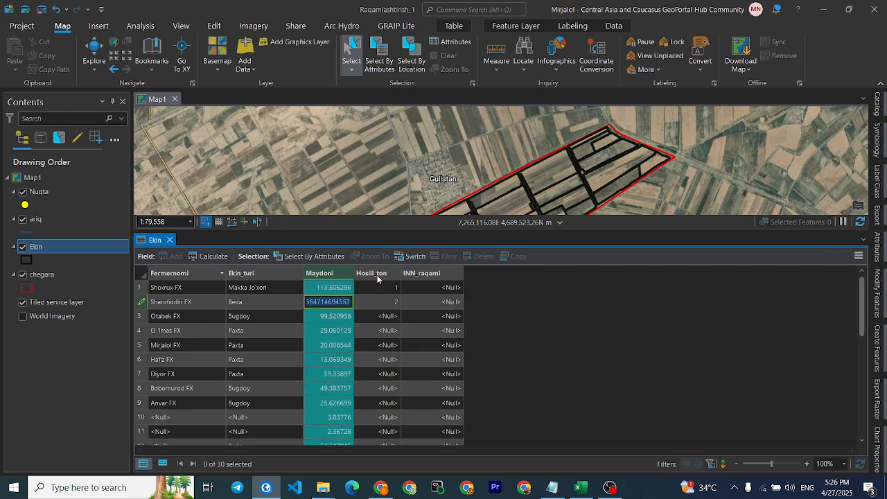
left_click(377, 275)
right_click(377, 274)
left_click(400, 268)
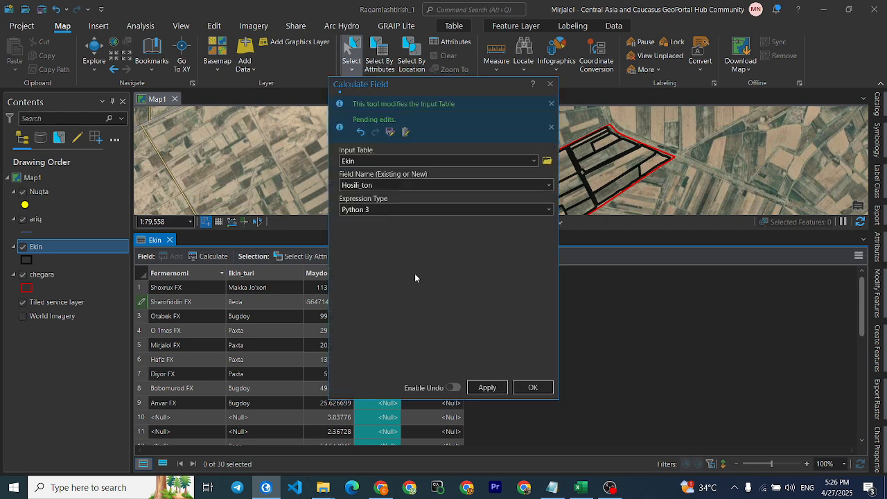
left_click(538, 210)
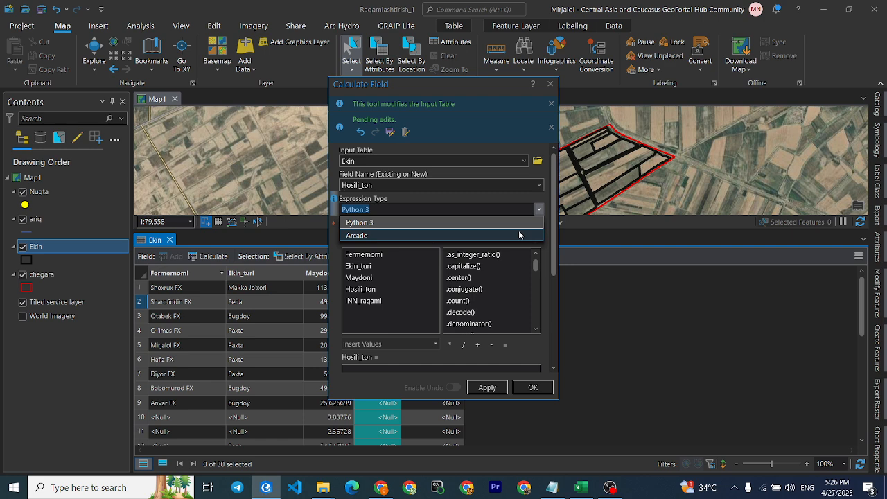
left_click(469, 225)
scroll(451, 281, "down", 2)
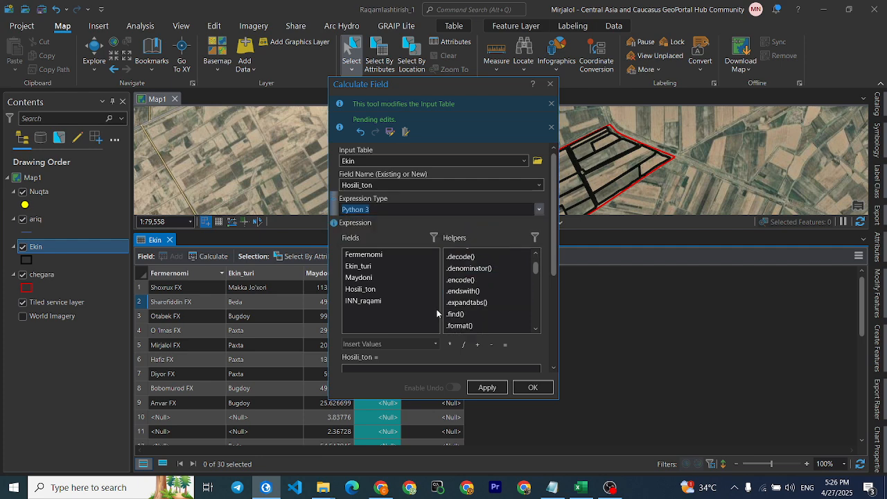
scroll(553, 294, "down", 3)
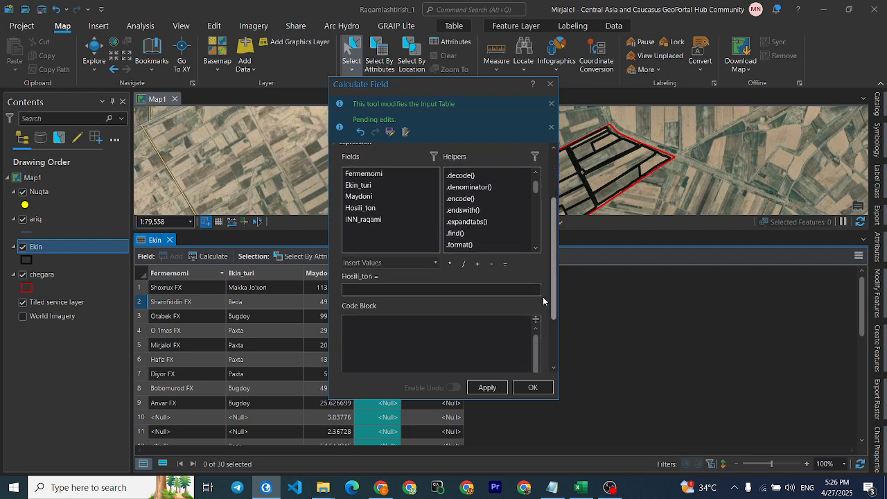
Uncover the table behind the Calculate Field dialog and apply the expression !Maydoni! * 0.02 to Hosili_ton.
left_click_drag(454, 91, 606, 100)
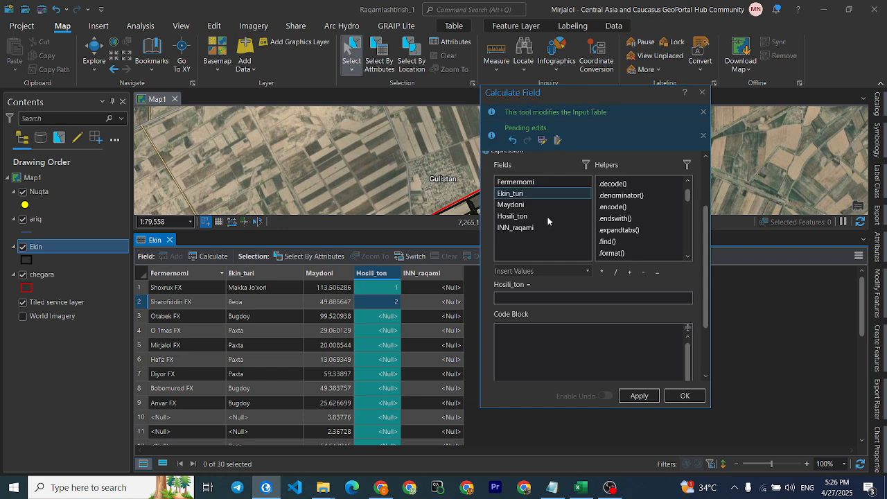
double_click(513, 204)
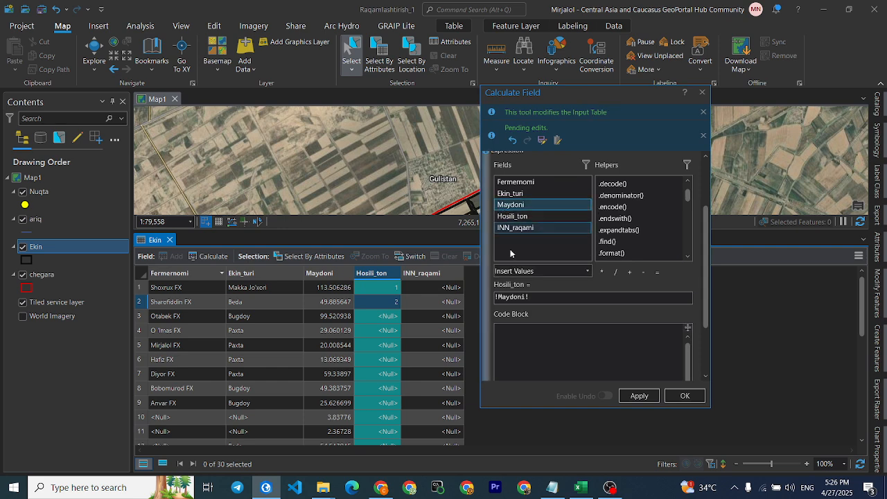
left_click(603, 271)
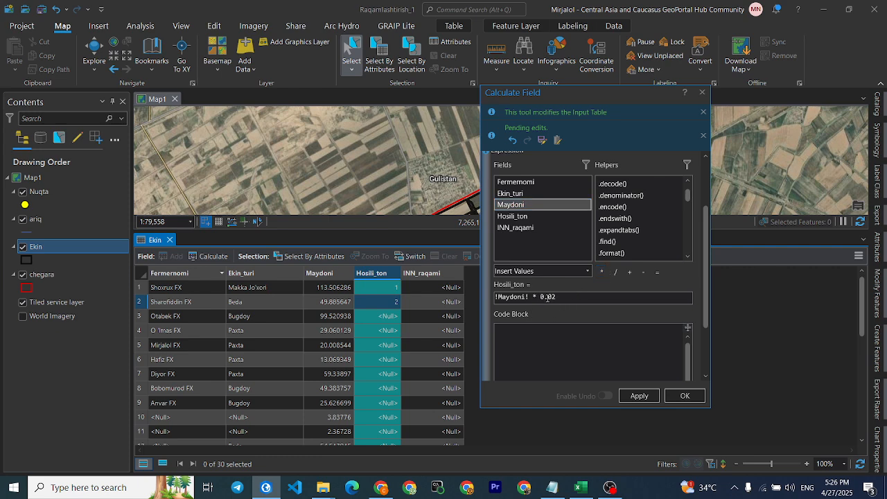
type("0.02")
left_click(639, 395)
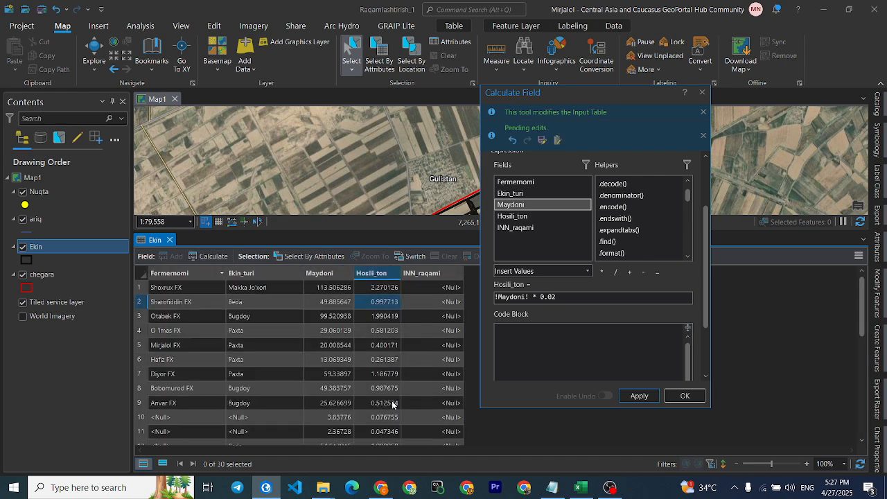
Change the Hosili_ton expression to !Maydoni! * 0.05 and run the calculation.
left_click(563, 296)
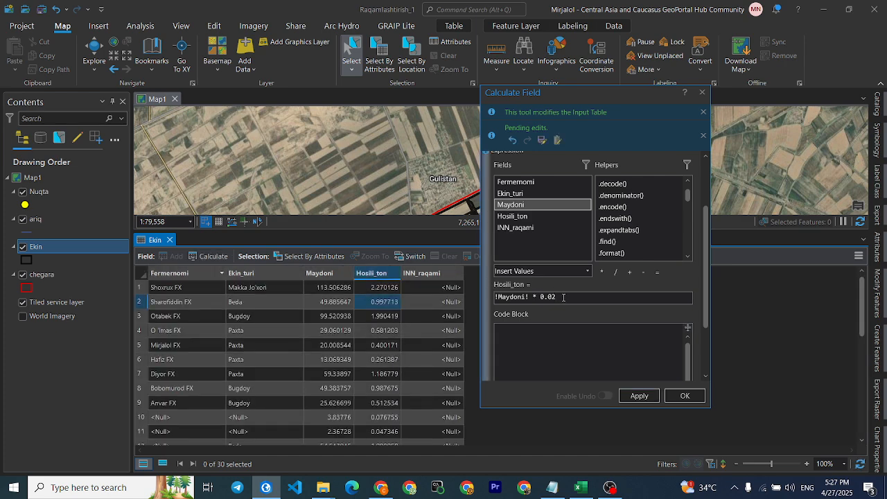
key("BackSpace")
key("BackSpace")
type("05")
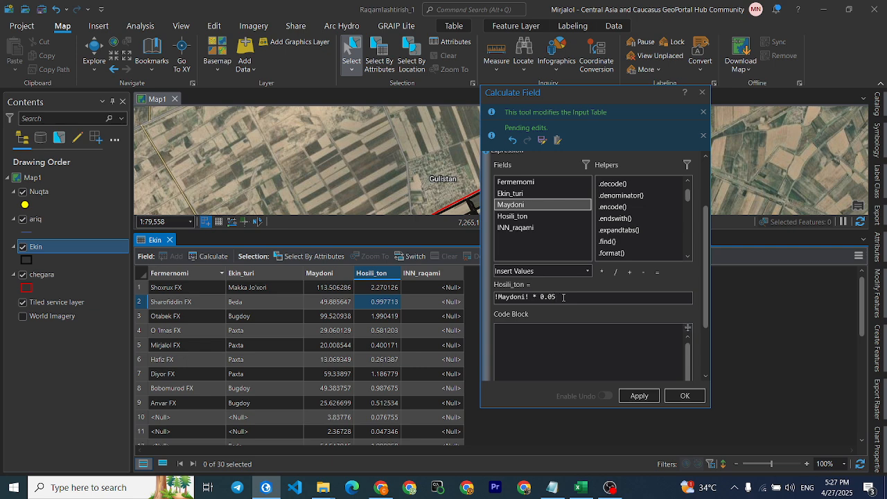
left_click(681, 398)
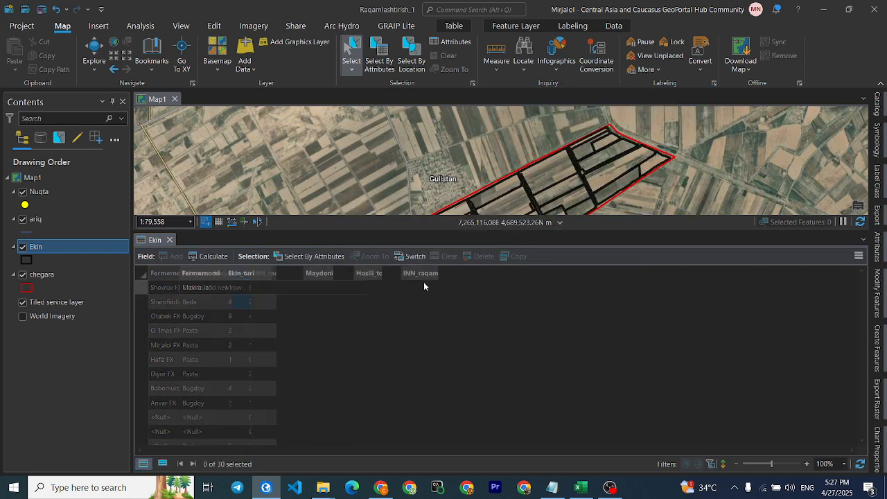
Reopen the Hosili_ton field calculation to review its expression and available helper functions, and close it without calculating.
left_click(384, 273)
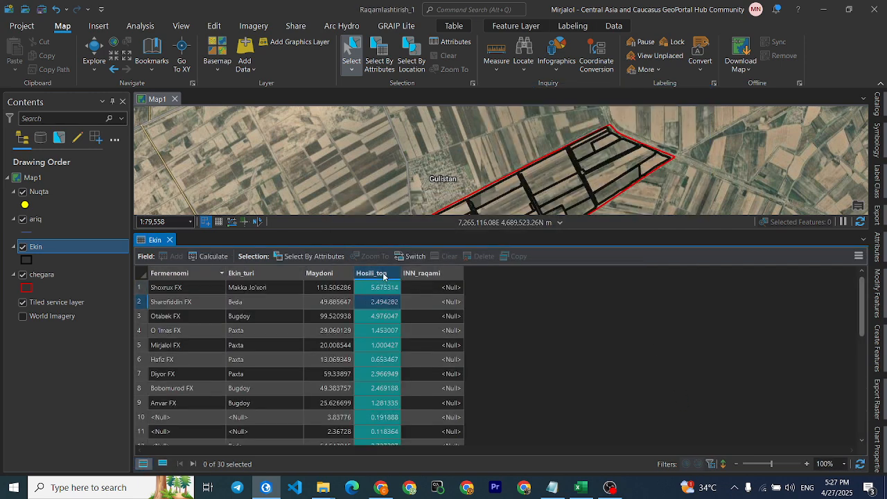
right_click(383, 274)
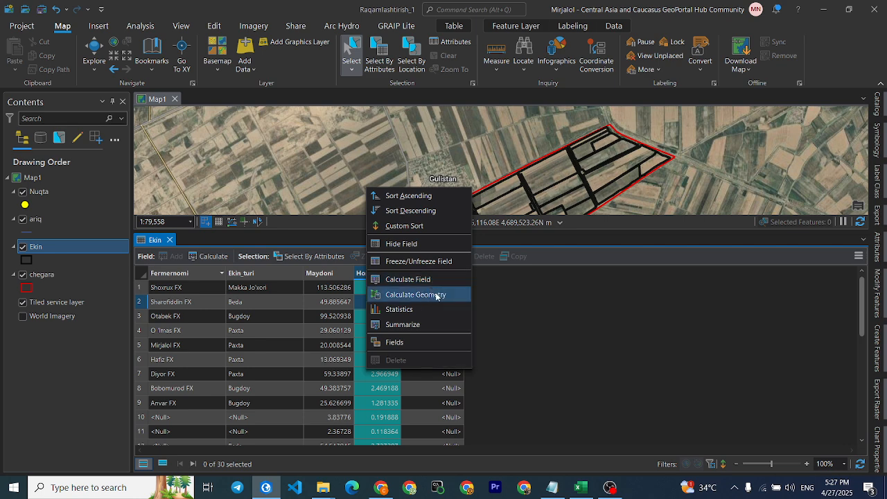
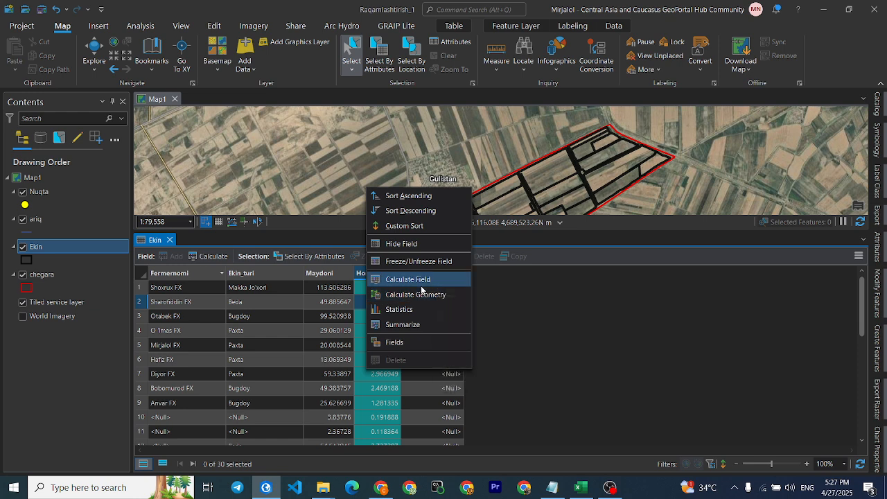
left_click(423, 280)
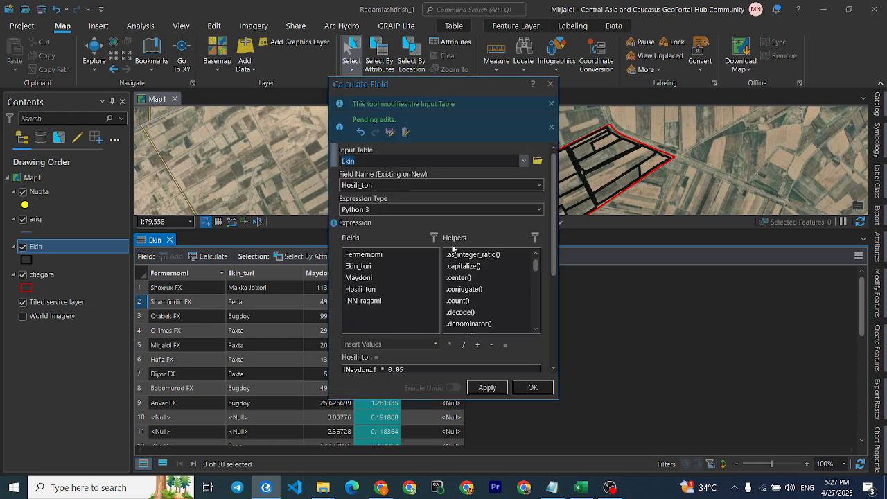
scroll(452, 248, "down", 1)
scroll(469, 254, "down", 5)
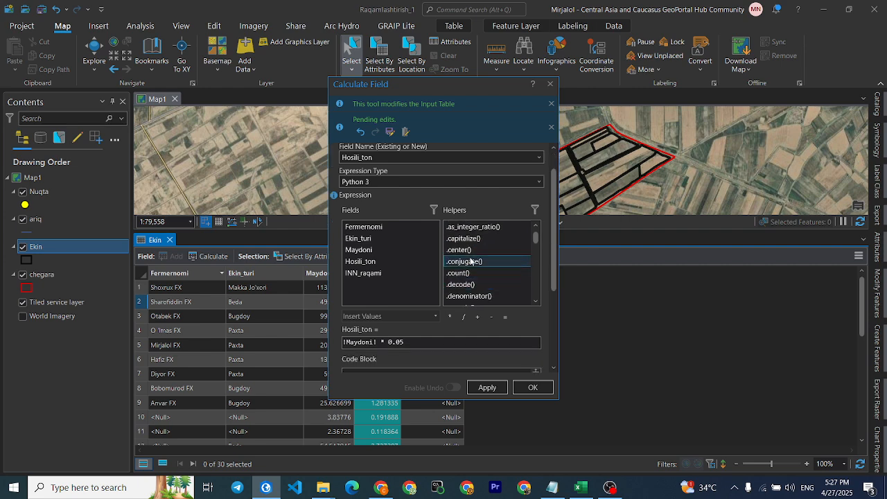
mouse_move(534, 248)
left_mouse_down()
mouse_move(541, 294)
mouse_move(531, 252)
mouse_move(527, 257)
left_mouse_up()
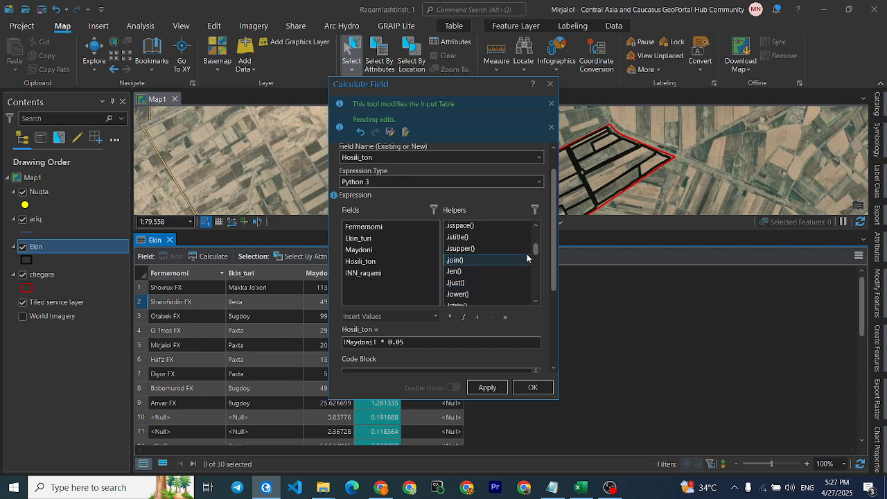
left_click(552, 84)
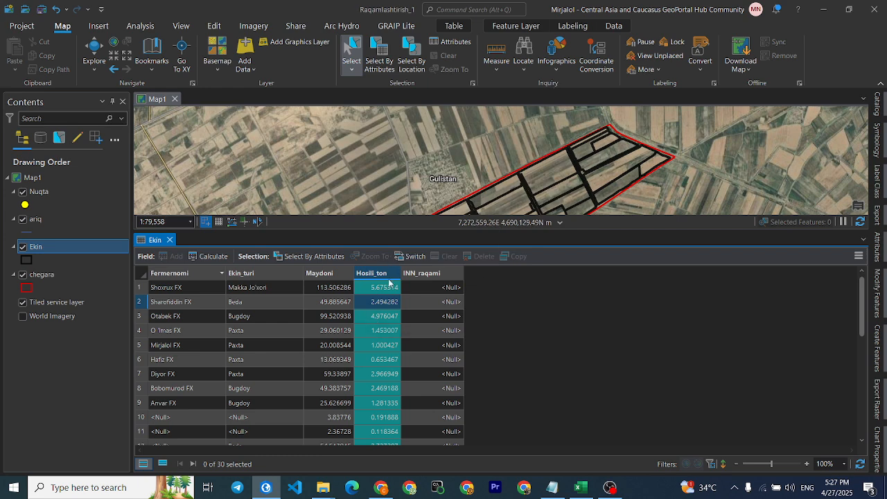
Try to enter a colon-separated taxpayer number in INN_raqami for the first record.
left_click(333, 286)
left_click(425, 287)
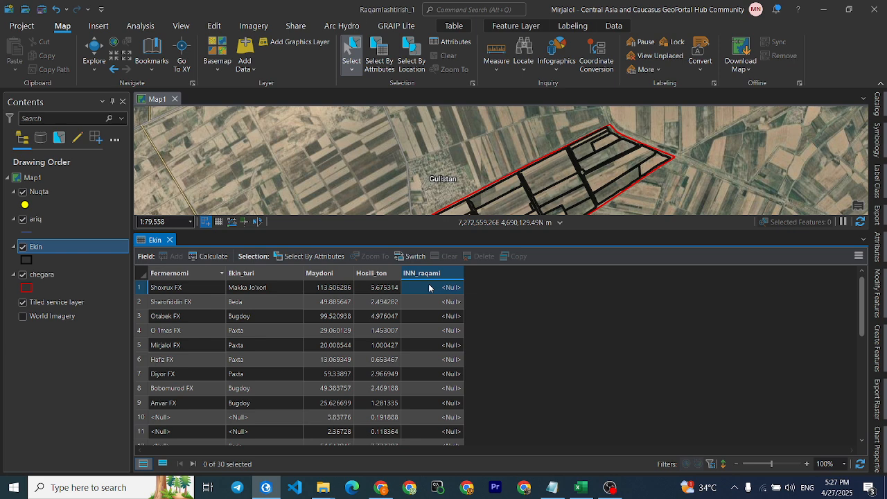
left_click(429, 287)
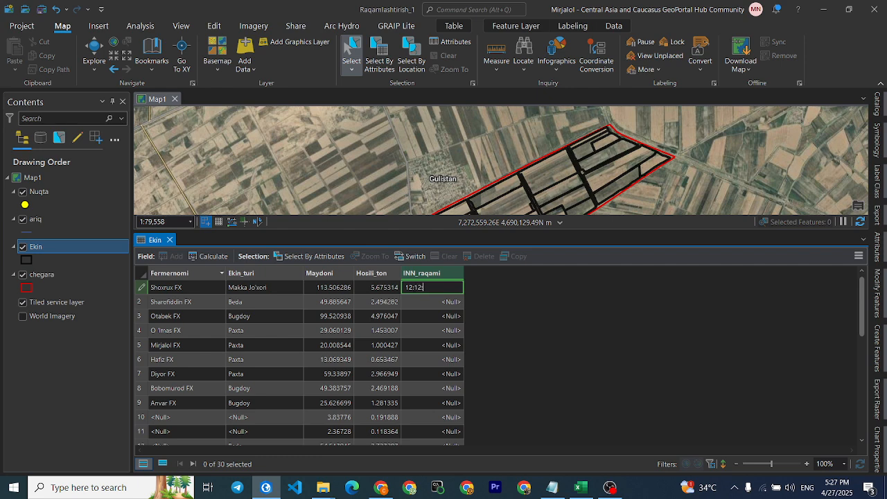
key("Return")
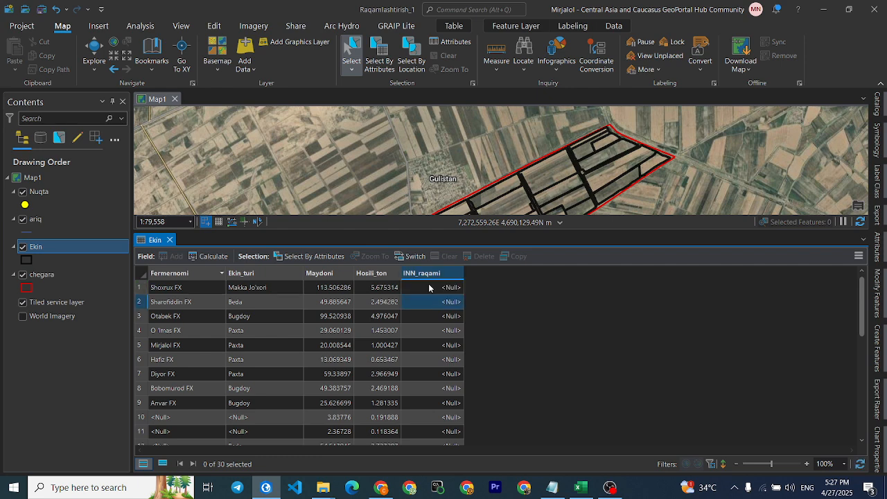
Fill INN_raqami with a taxpayer number, digits only, for every record from 1 to 30.
left_click(429, 285)
left_click(429, 285)
type("12")
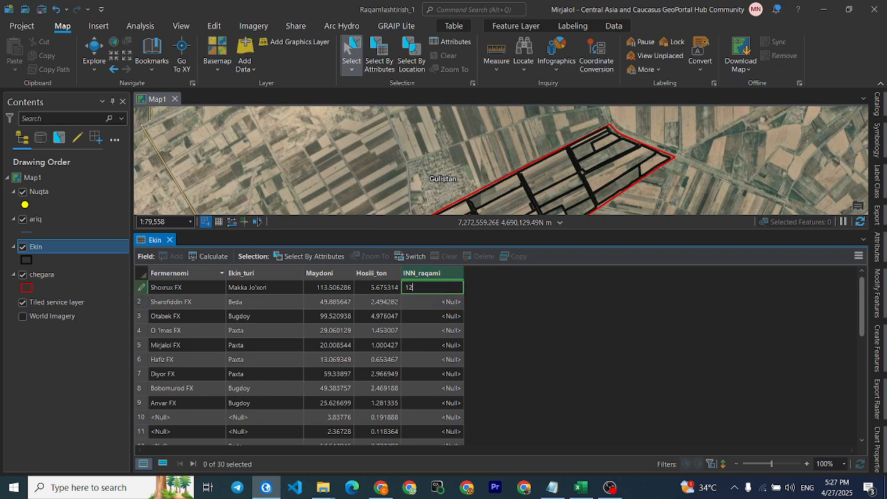
type("3")
key("Return")
type("12")
key("Return")
type("314134")
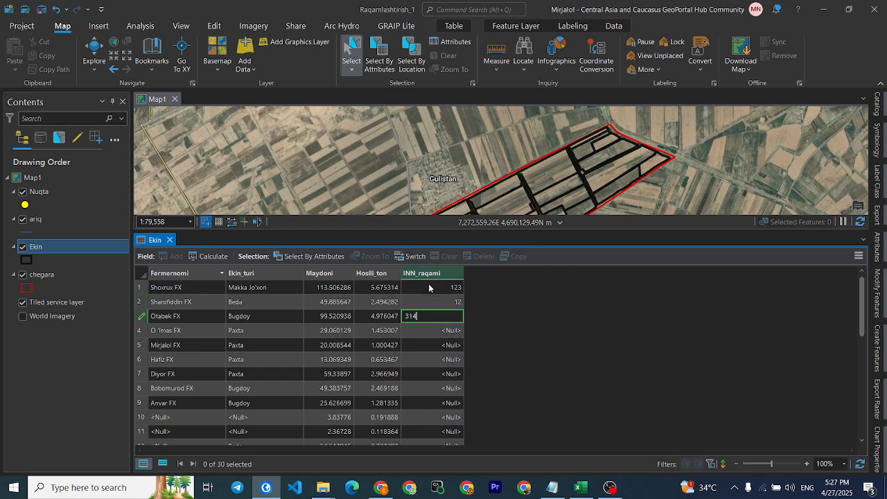
key("Return")
type("324")
key("Return")
type("3 413 4 34 4 3243 4")
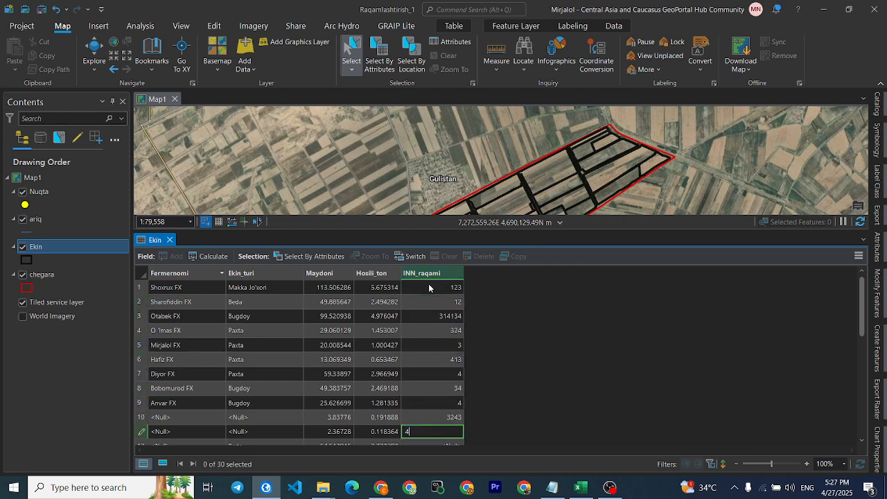
type(" 34 35 14 12 32 4 2 341 ")
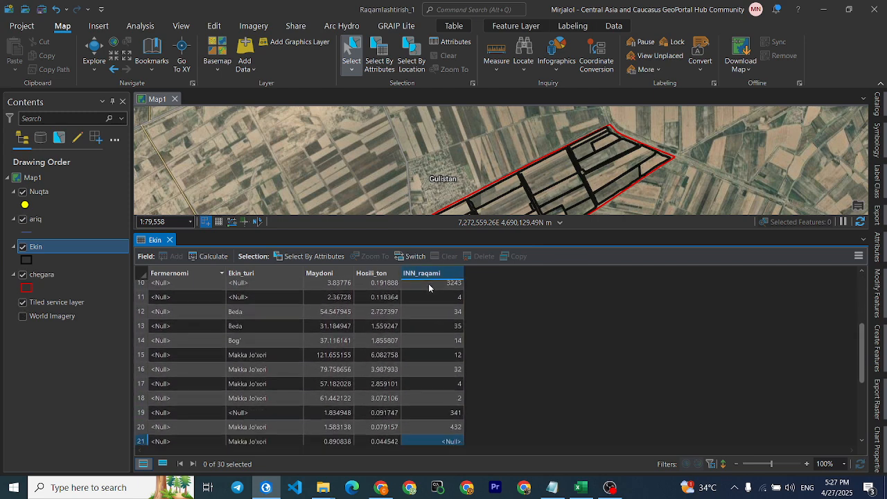
type("432 4234 314 2 43 4 34 324 2 4 345")
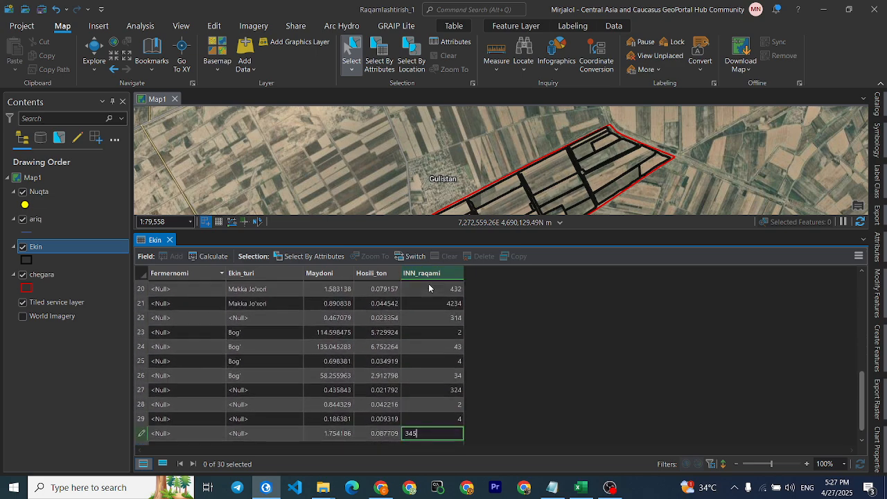
key("Return")
type("5")
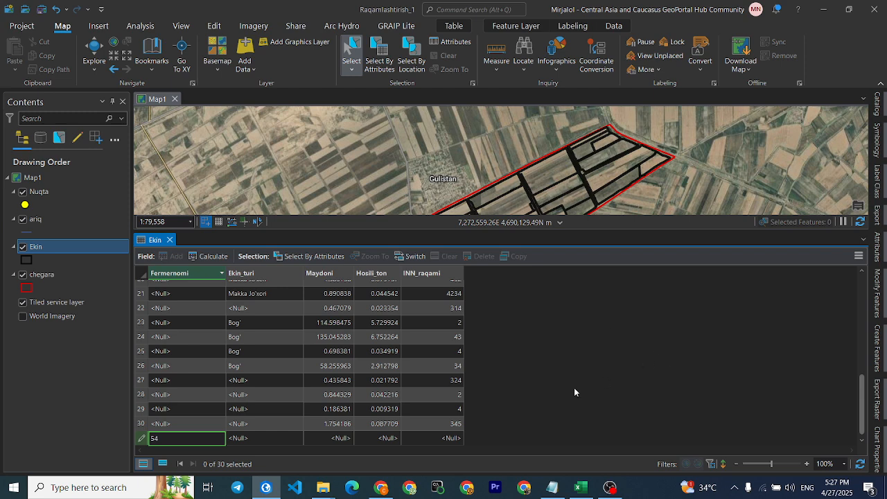
type("4")
key("ctrl+z")
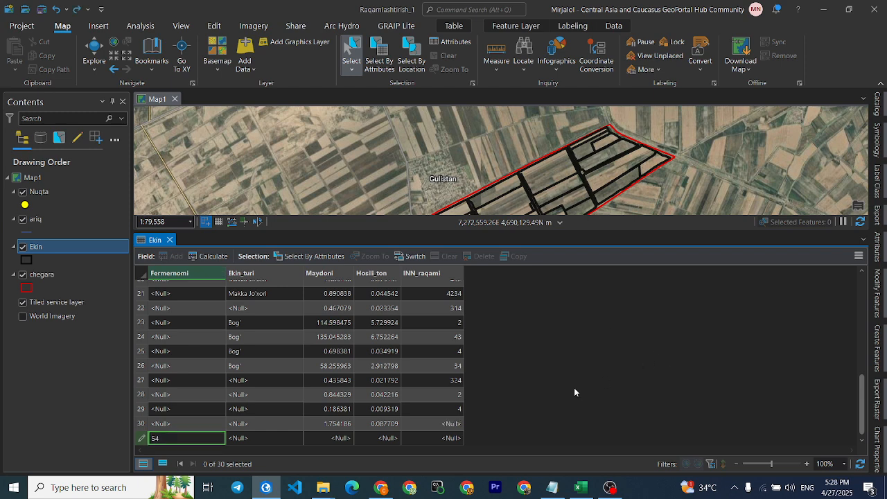
key("ctrl+z")
key("ctrl+y")
key("ctrl+y")
Clear the stray Fermernomi entry in the extra record 31 and delete that record from the Ekin table.
double_click(164, 438)
key("BackSpace")
left_click(459, 421)
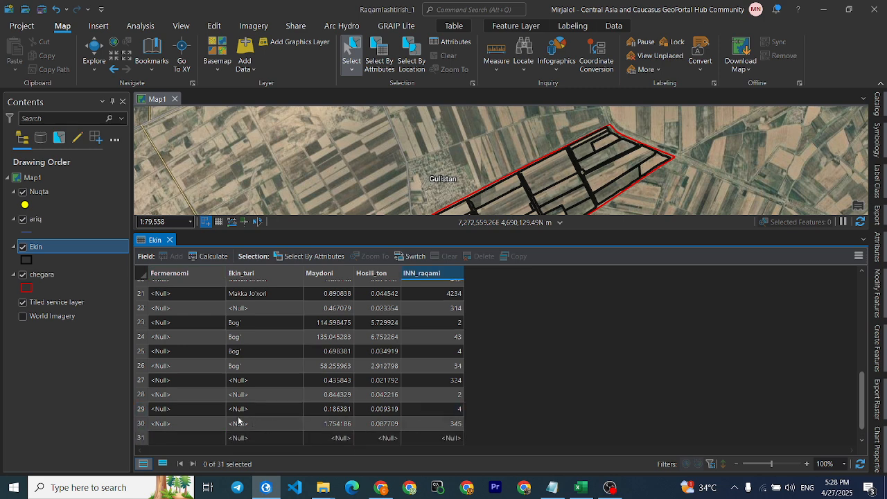
left_click(144, 443)
right_click(144, 442)
left_click(173, 422)
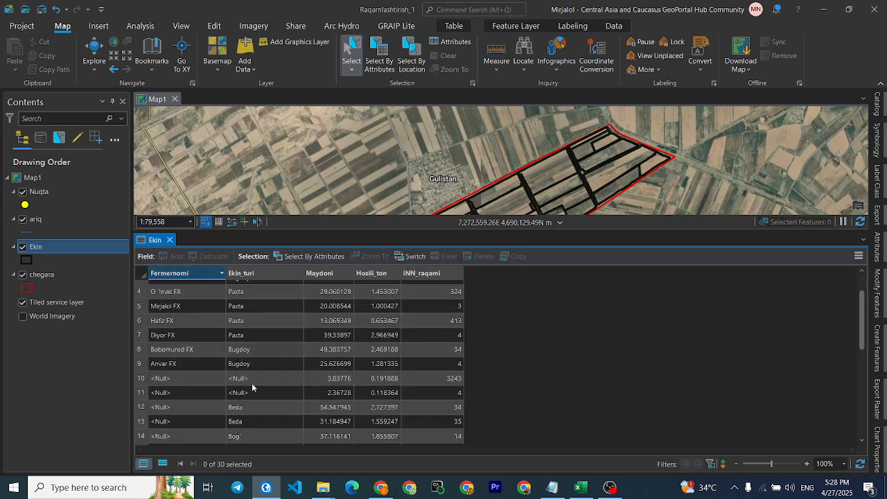
Check the filled table, shrink the table area to enlarge the map, highlight the Ekin_turi column and show all parcels on the map.
scroll(375, 341, "down", 6)
scroll(398, 334, "up", 7)
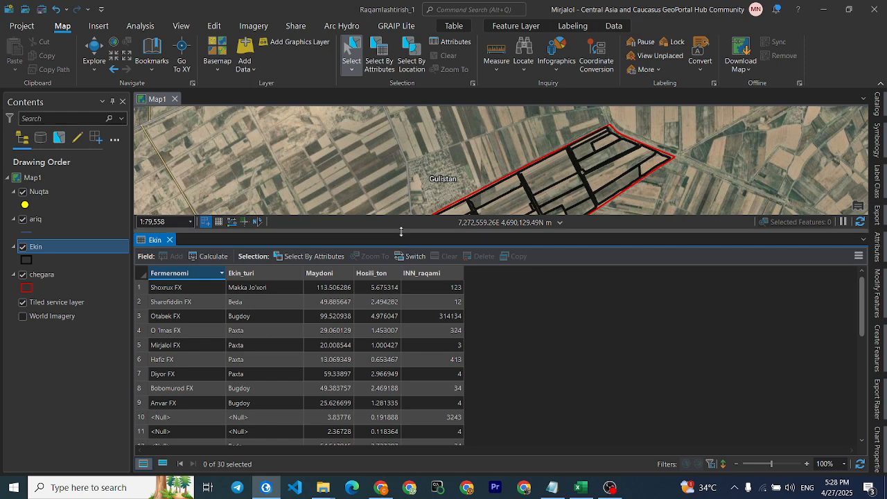
left_click_drag(400, 234, 312, 320)
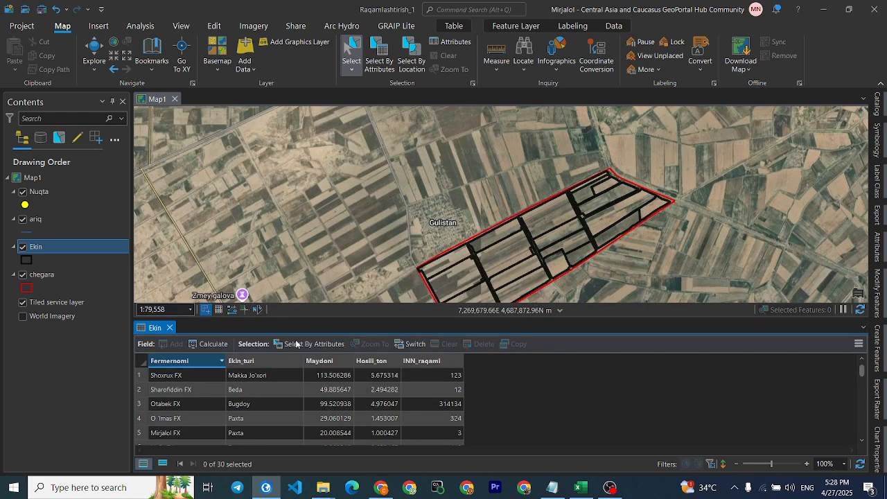
left_click(253, 360)
left_click_drag(493, 186, 374, 172)
scroll(374, 174, "down", 2)
scroll(374, 176, "up", 2)
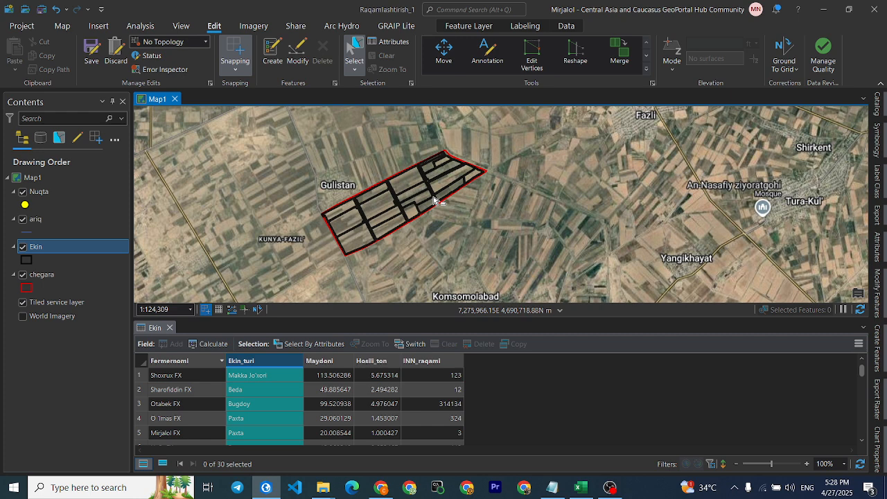
Apply the pending symbol formatting for the Ekin layer, and give its parcels the Green (Bright) gallery symbol.
left_click(30, 272)
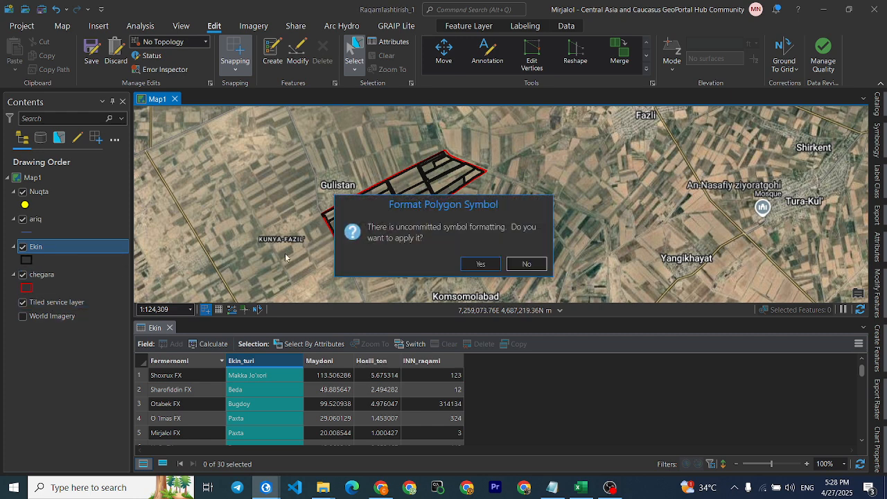
left_click(496, 264)
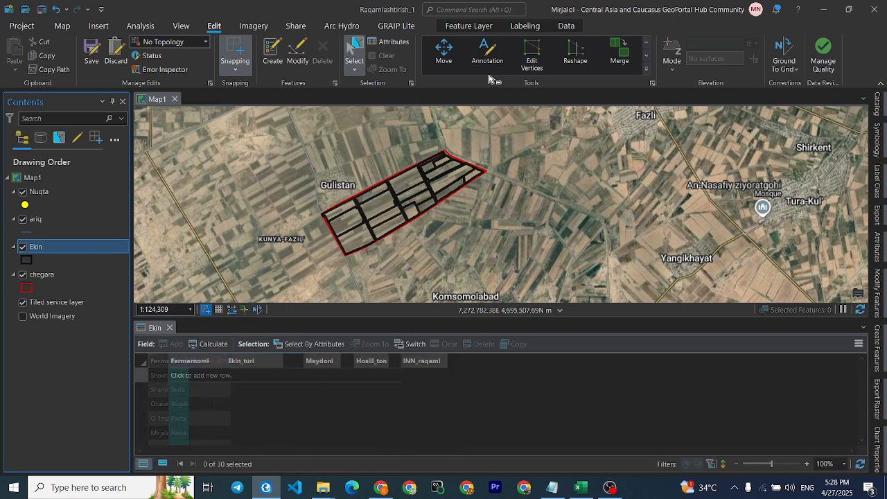
left_click(566, 26)
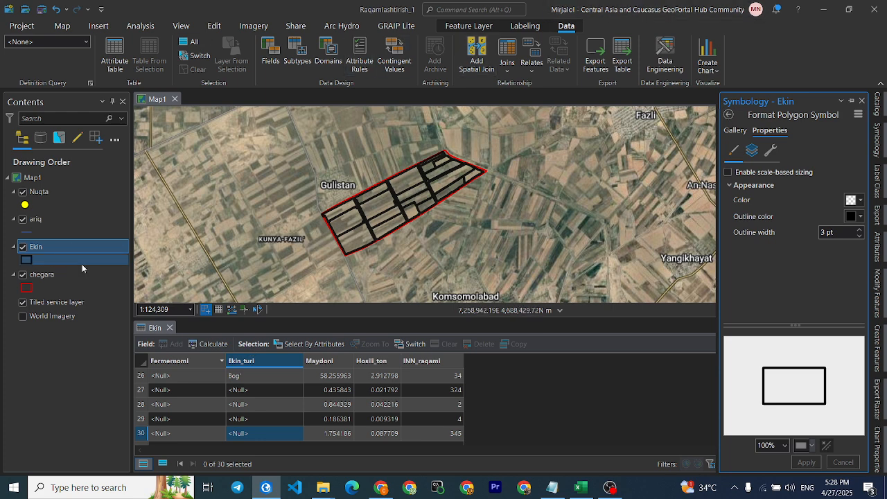
left_click(734, 131)
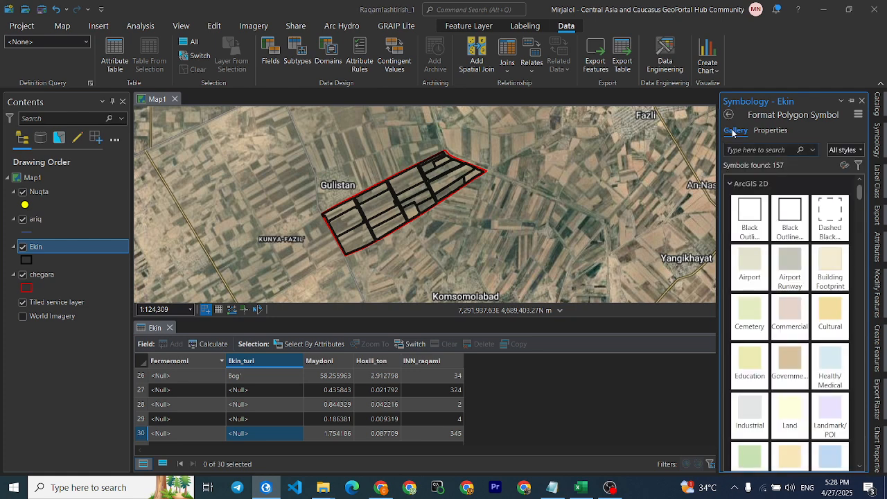
scroll(824, 319, "down", 5)
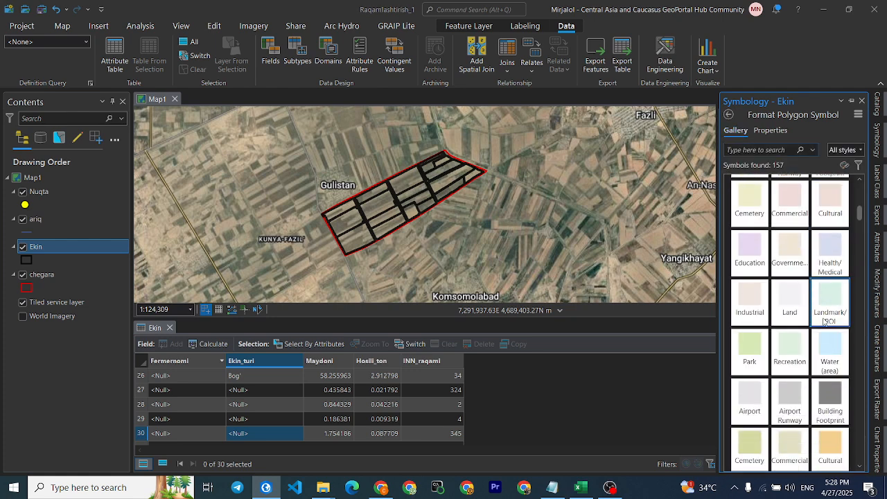
scroll(825, 320, "down", 3)
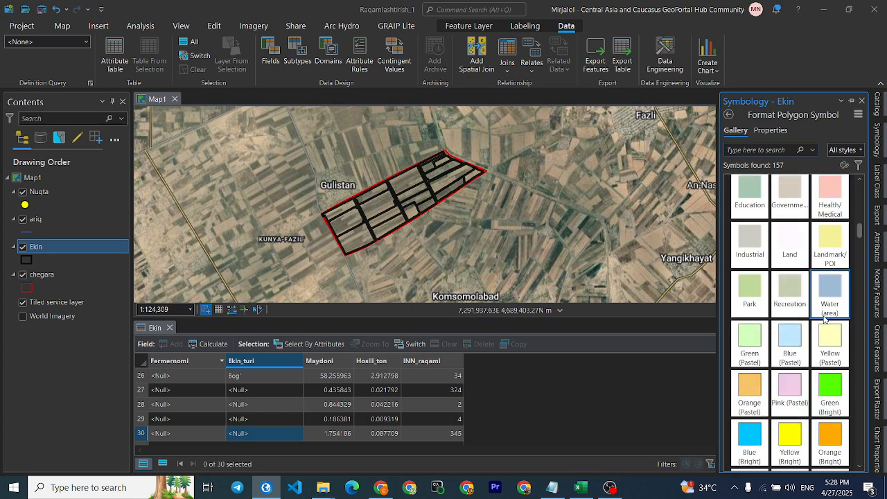
scroll(825, 318, "down", 6)
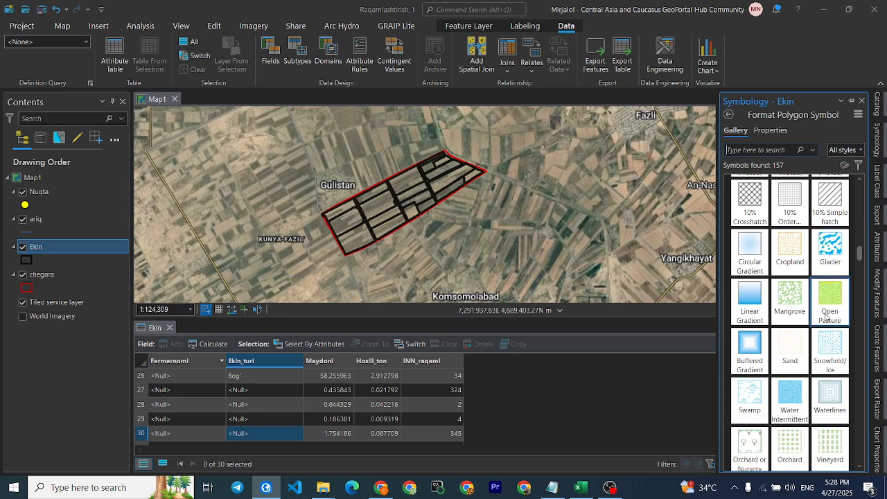
scroll(826, 318, "down", 4)
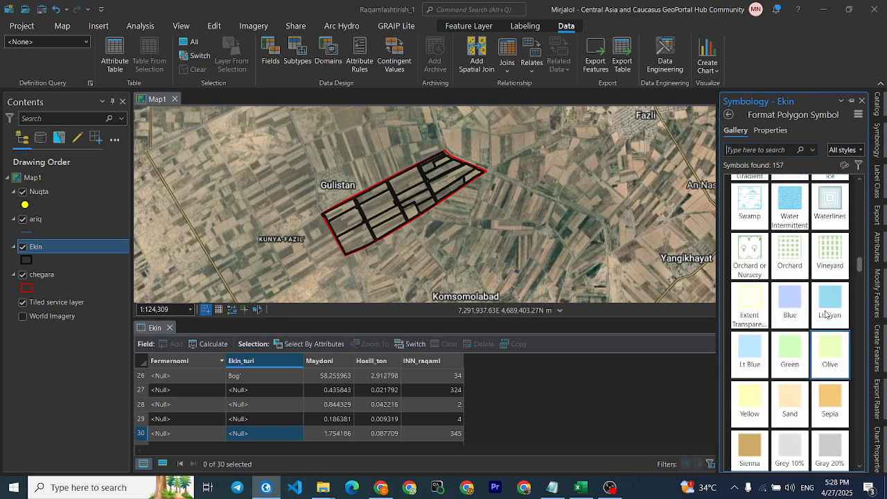
scroll(826, 315, "up", 5)
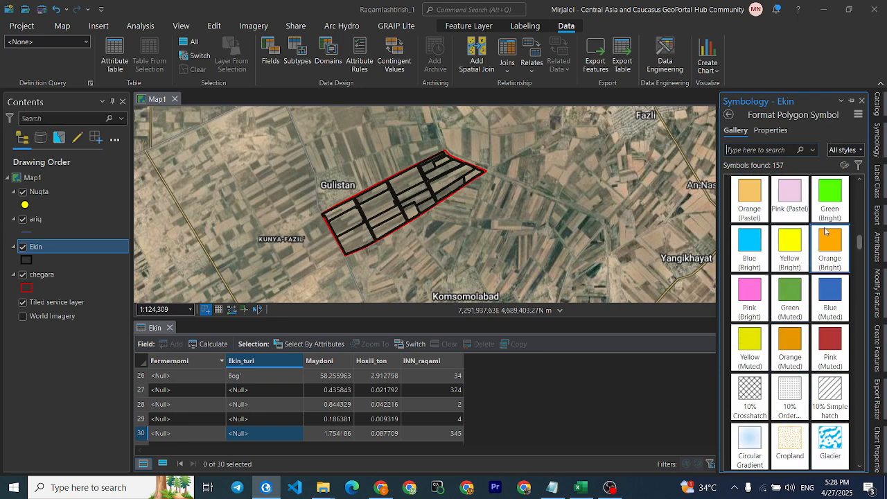
left_click(830, 201)
Try to bring up the Symbology settings for the Ekin layer and clear the parcel selection on the map.
left_click(410, 219)
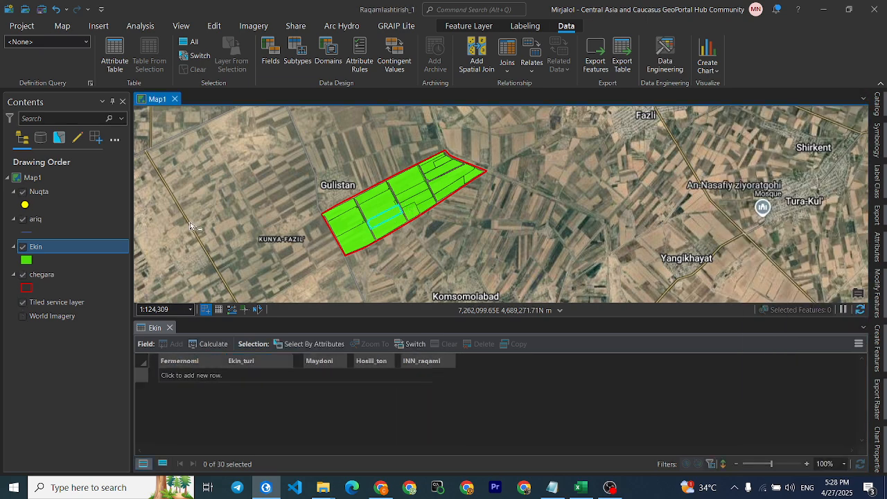
right_click(51, 247)
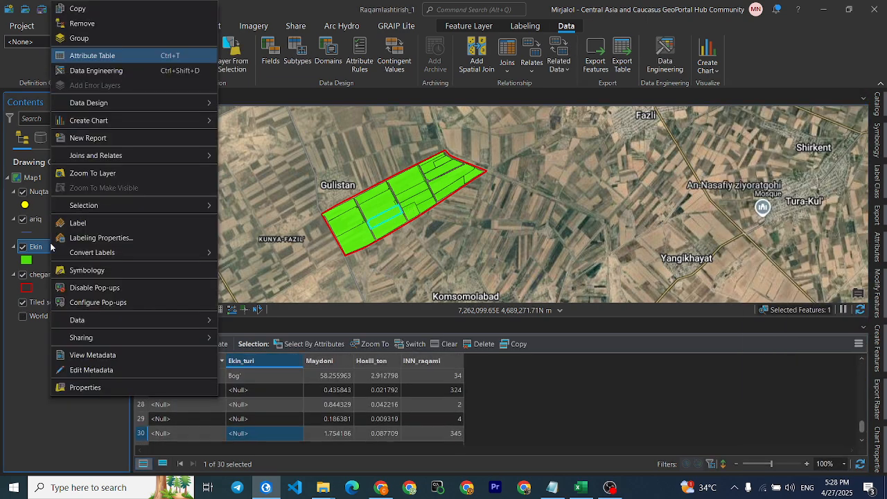
left_click(93, 269)
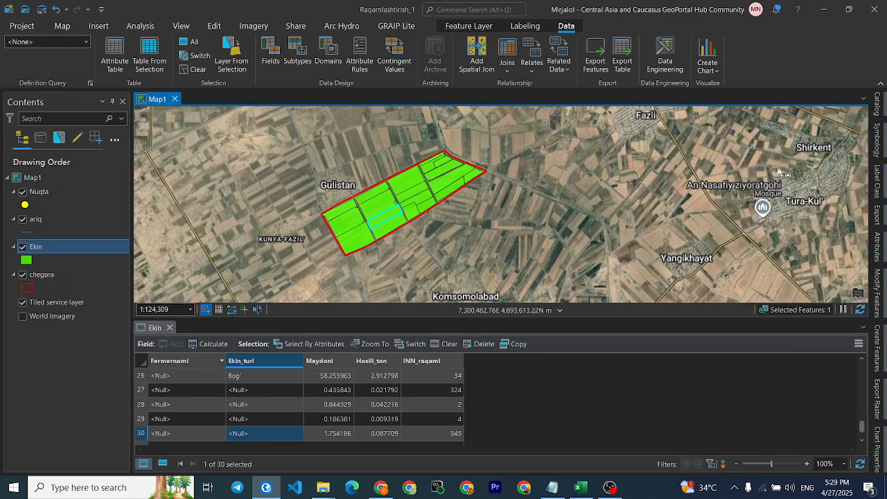
left_click(22, 262)
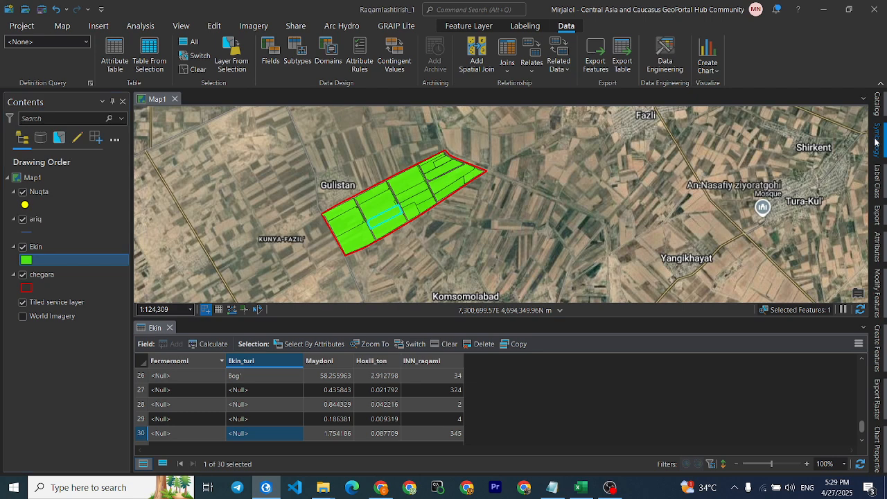
left_click(459, 221)
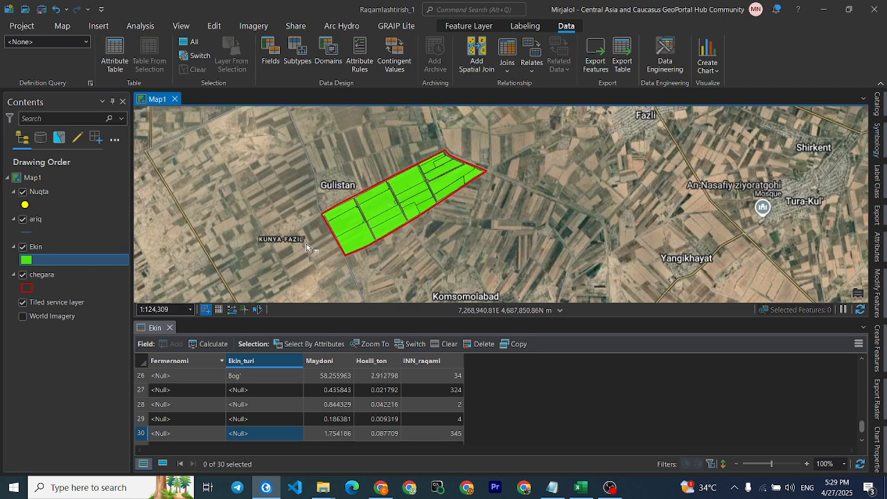
Save the pending edits and the project.
scroll(86, 28, "down", 4)
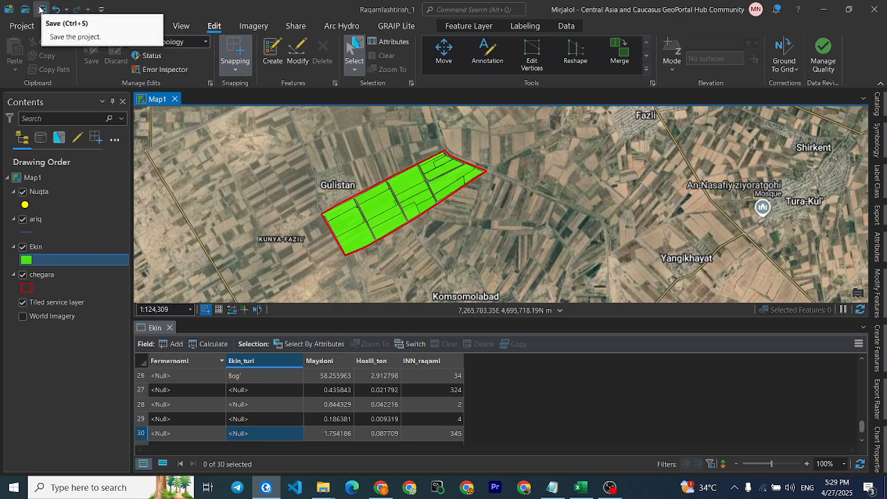
left_click(40, 9)
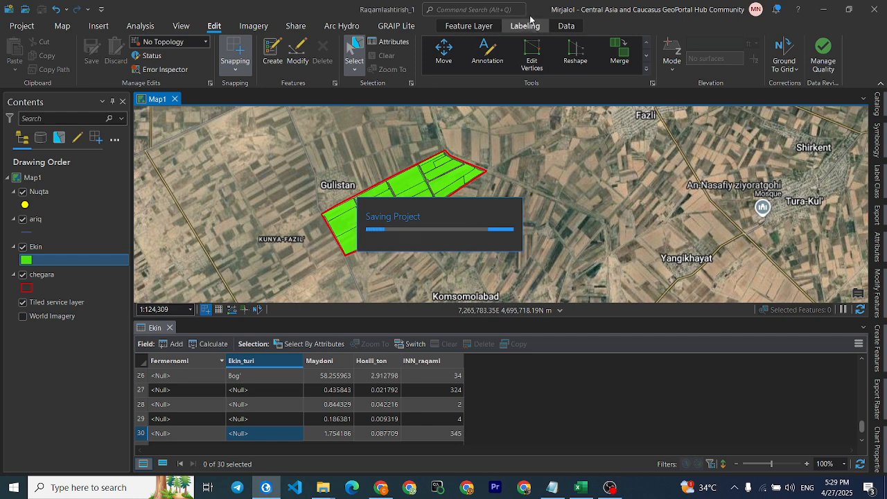
left_click(635, 11)
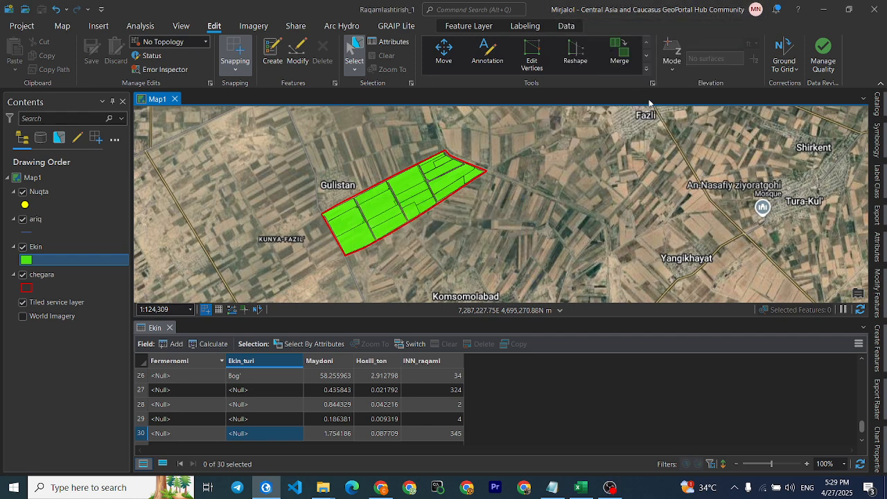
Examine the Ekin polygon symbol's gallery and its fill and outline colour options without changing them.
left_click(26, 260)
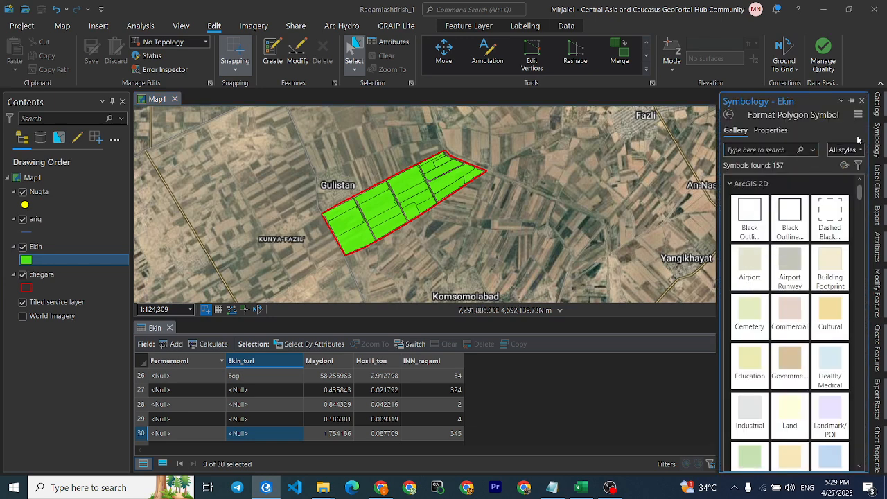
left_click(768, 131)
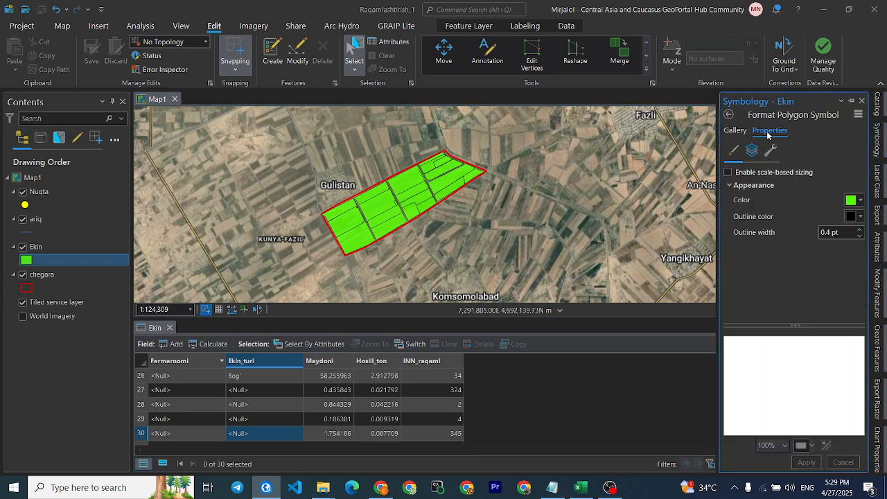
left_click(736, 130)
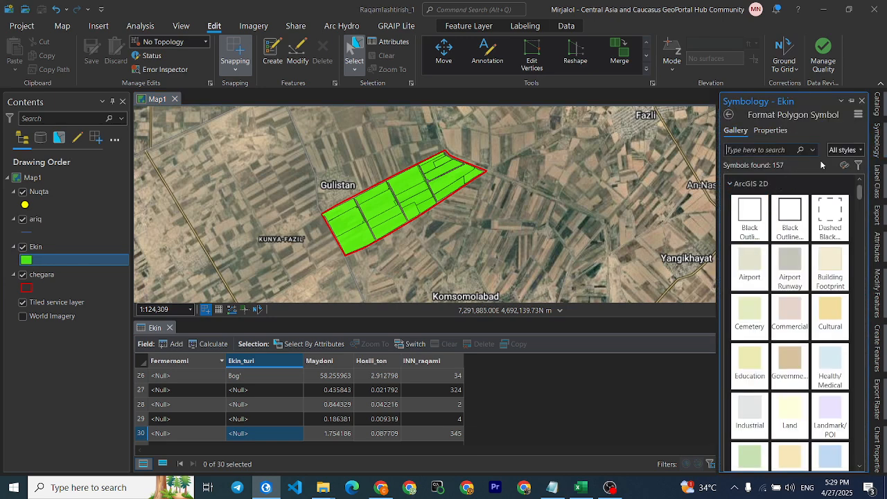
scroll(793, 217, "down", 3)
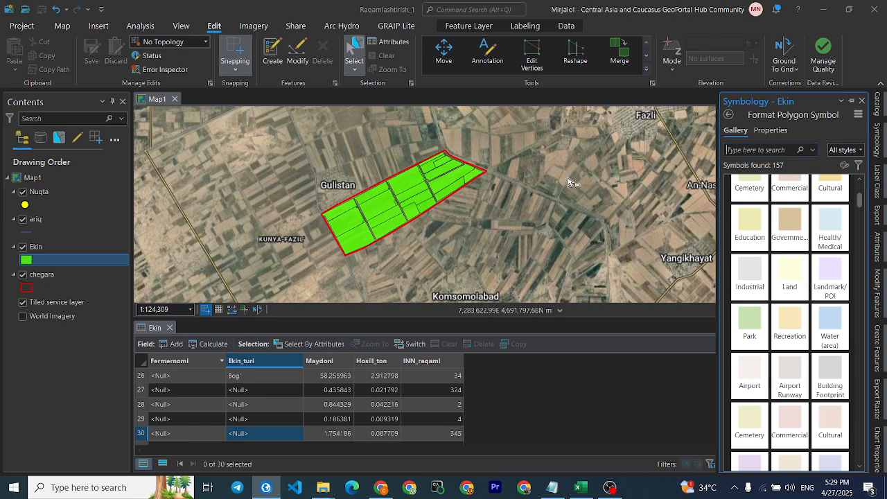
left_click(769, 131)
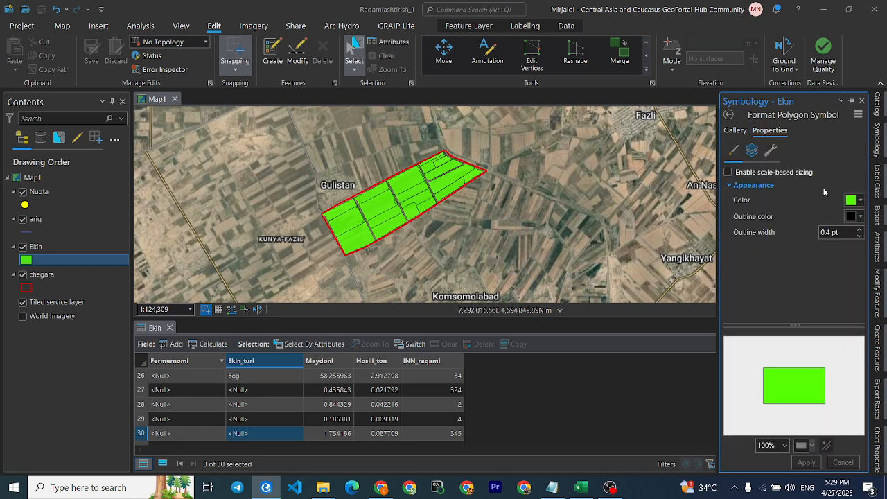
left_click(861, 201)
left_click(861, 201)
left_click(860, 217)
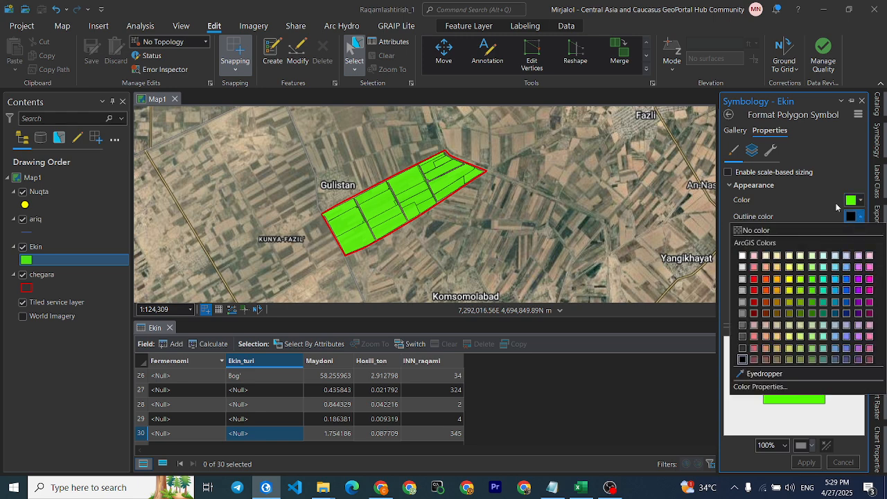
left_click(836, 203)
Symbolize the Ekin layer with Unique Values based on the Ekin_turi field.
left_click(728, 115)
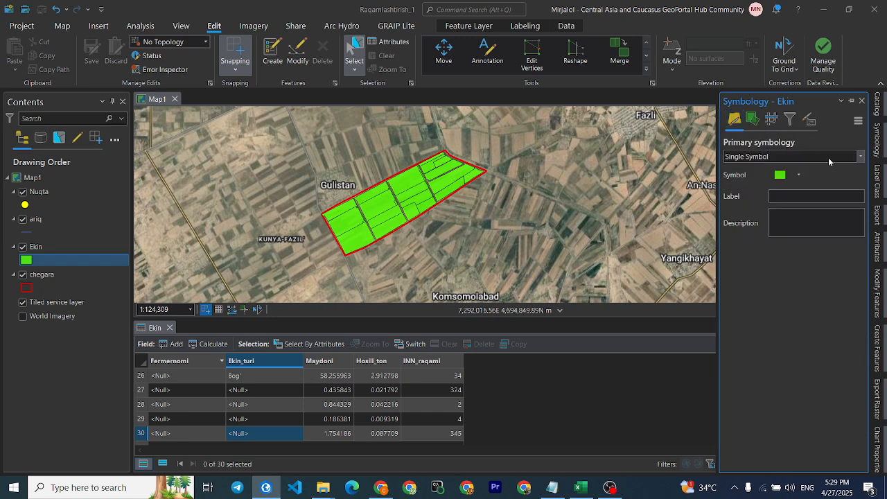
left_click(860, 158)
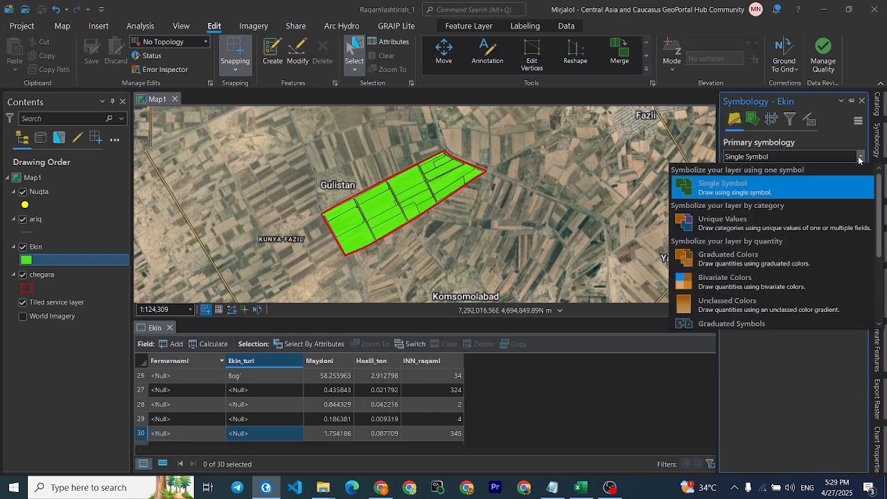
left_click(818, 222)
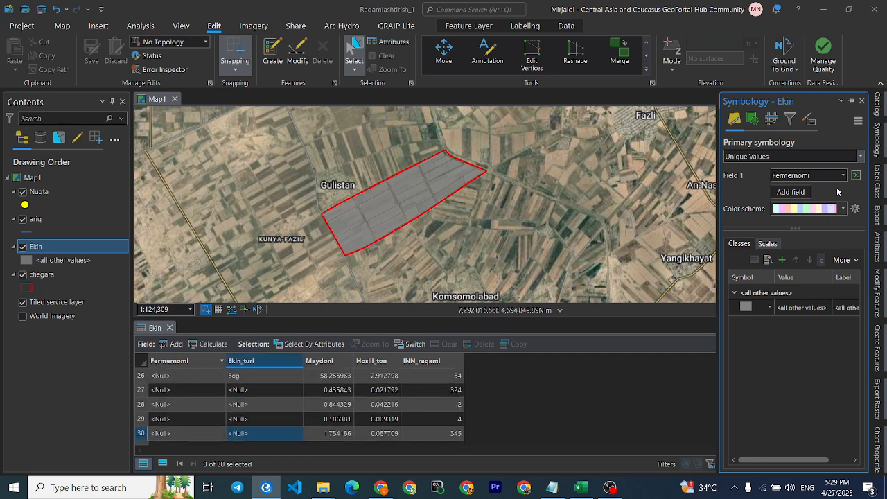
left_click(841, 177)
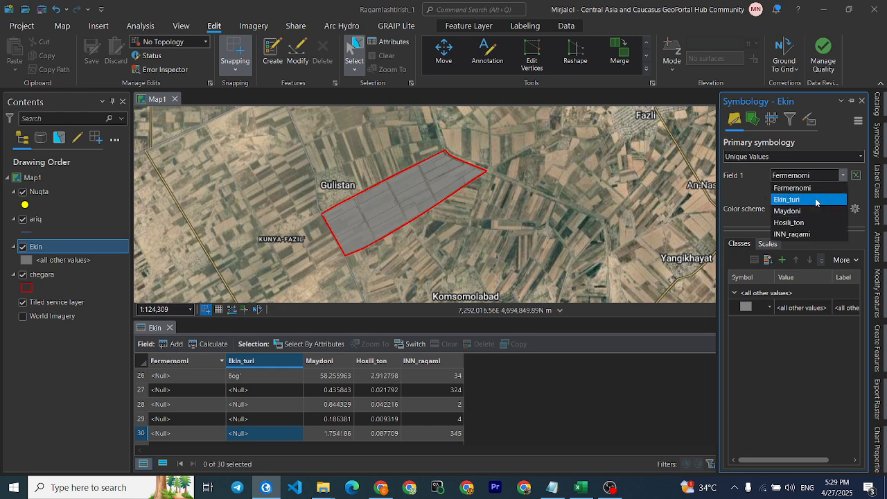
left_click(817, 201)
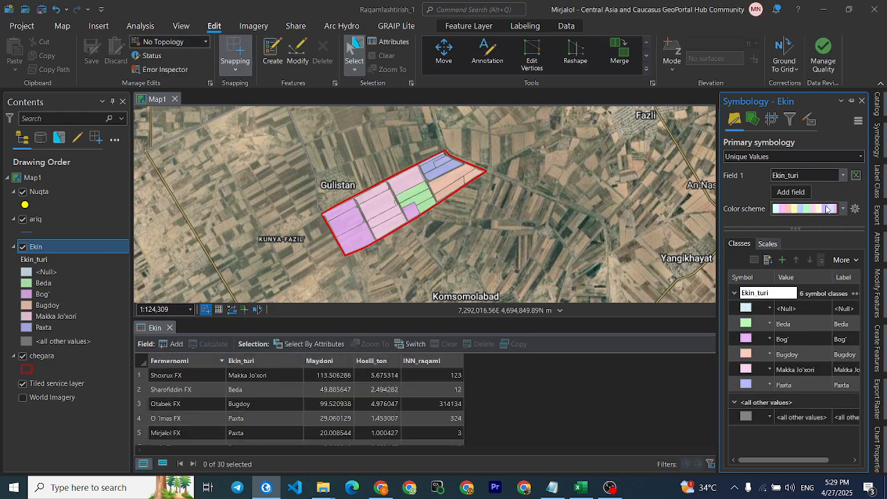
Apply the red, blue, green, purple, orange and yellow colour scheme to the Ekin_turi classes.
left_click(844, 209)
scroll(827, 255, "down", 5)
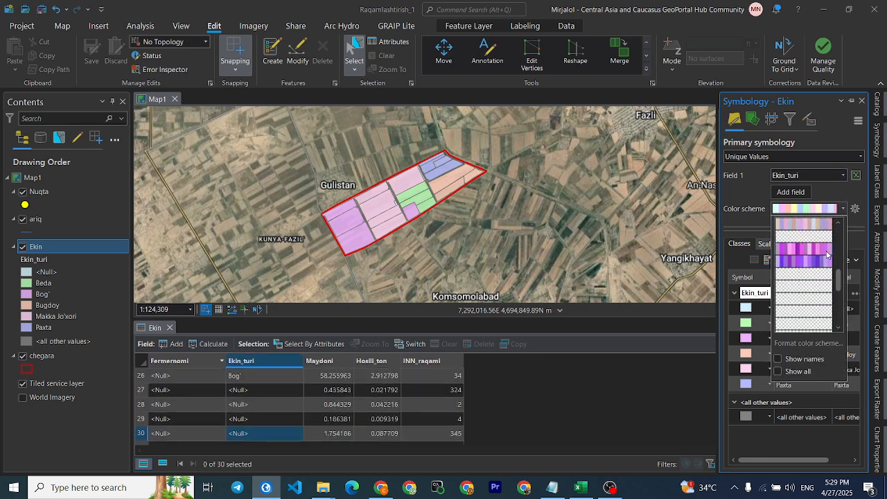
scroll(827, 255, "down", 2)
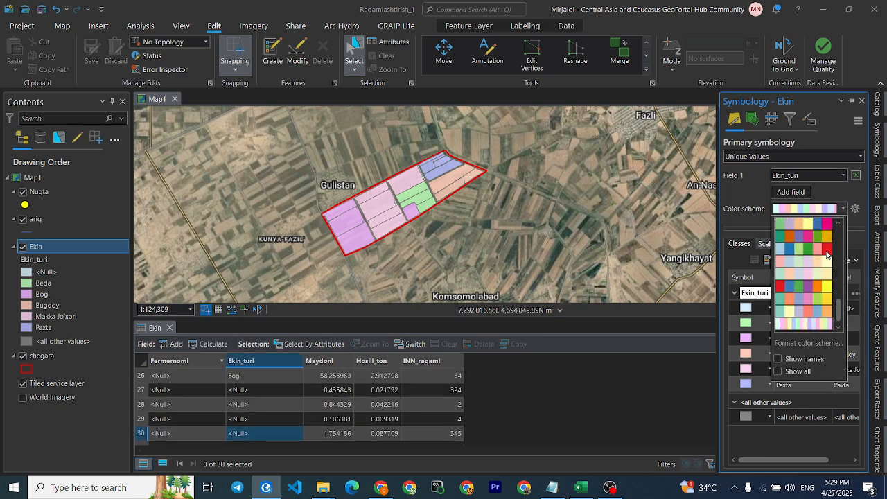
left_click(822, 290)
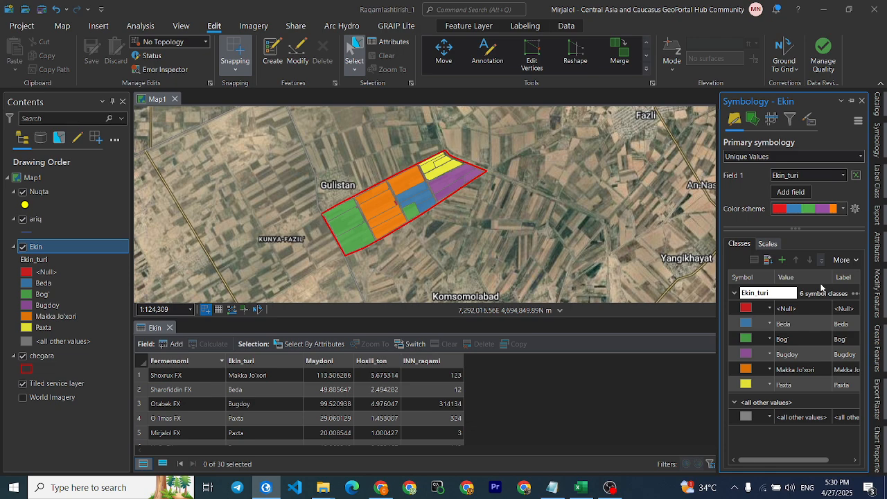
Recolour the Ekin_turi classes with the vivid multicolour scheme at the start of the colour scheme list.
scroll(399, 211, "up", 1)
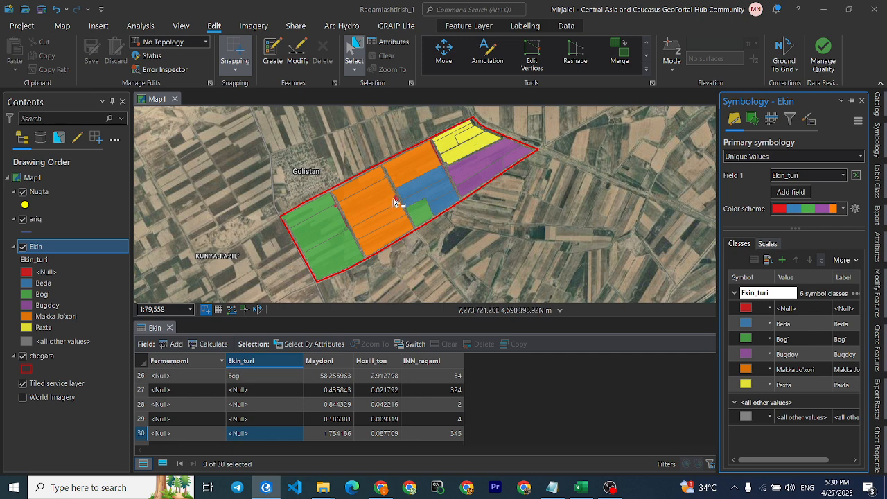
left_click(844, 209)
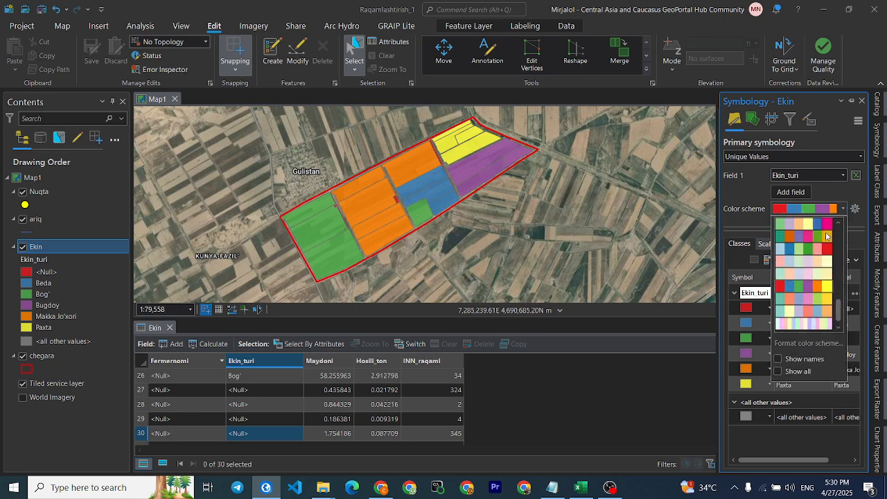
scroll(816, 260, "up", 3)
scroll(816, 260, "down", 3)
scroll(821, 305, "up", 5)
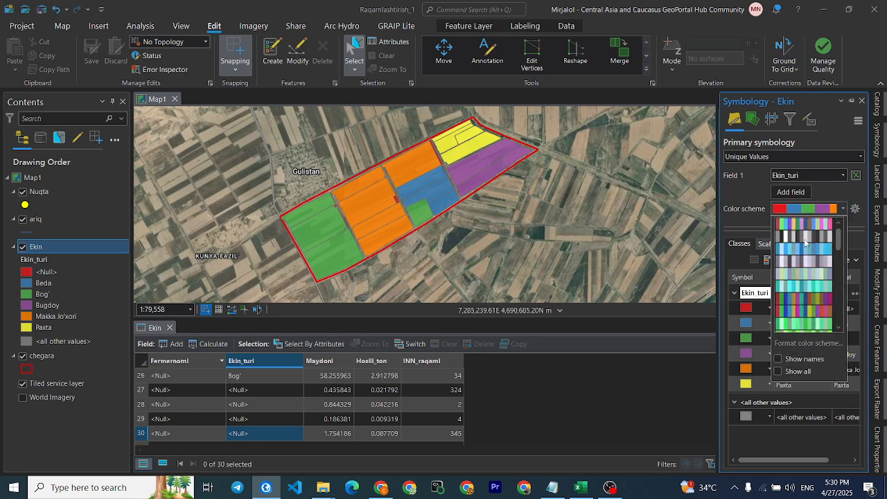
left_click(815, 229)
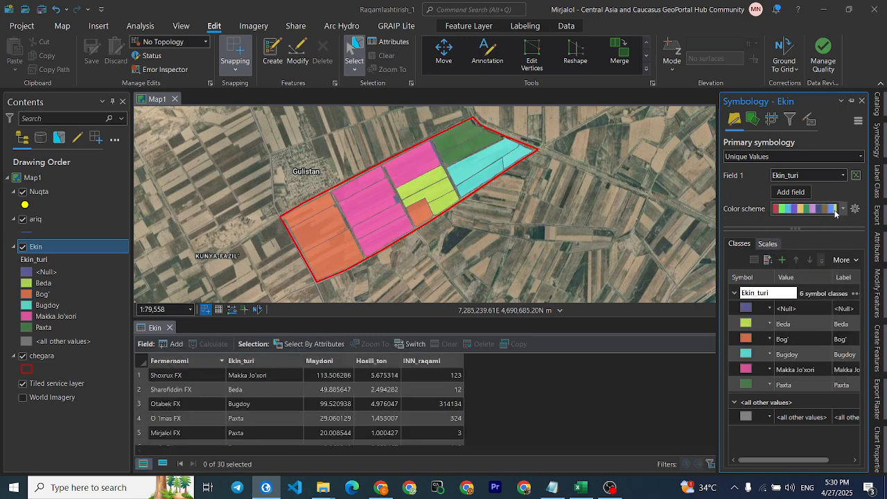
Switch the Ekin_turi classes back to the red, blue, green, purple, orange and yellow colour scheme.
left_click(844, 215)
scroll(837, 234, "down", 5)
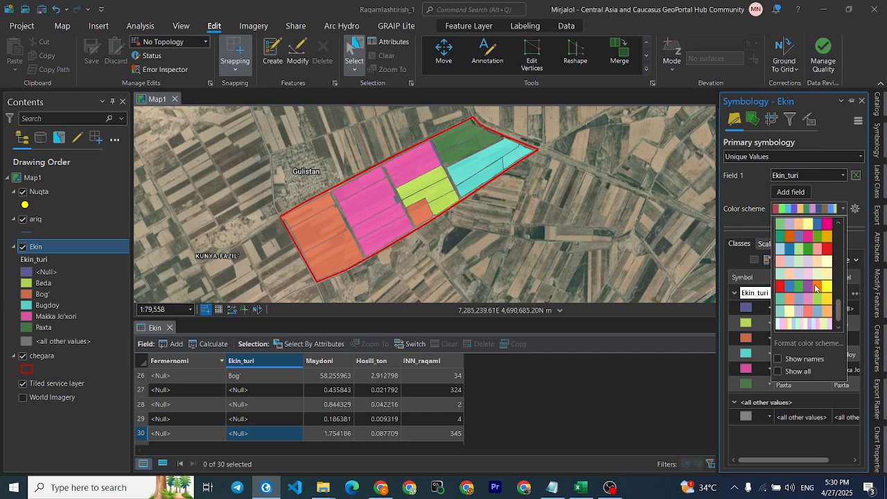
left_click(816, 287)
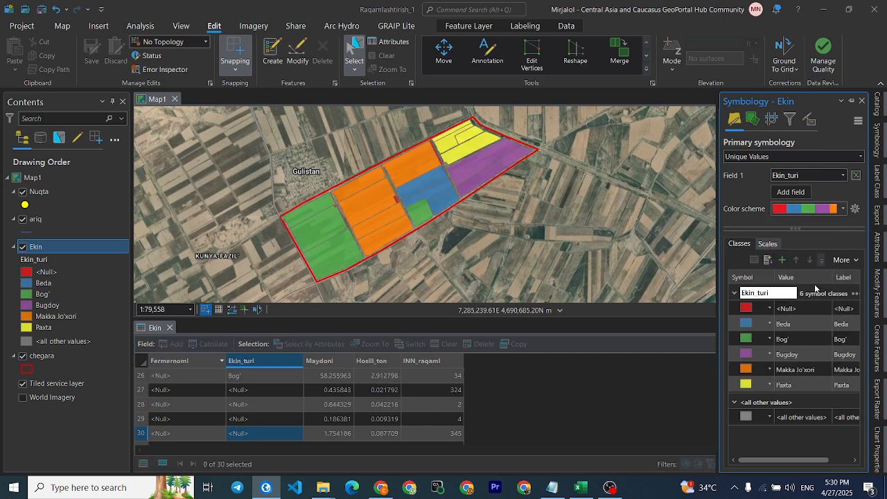
Set the Paxta class's fill colour to white and apply the change.
left_click(745, 385)
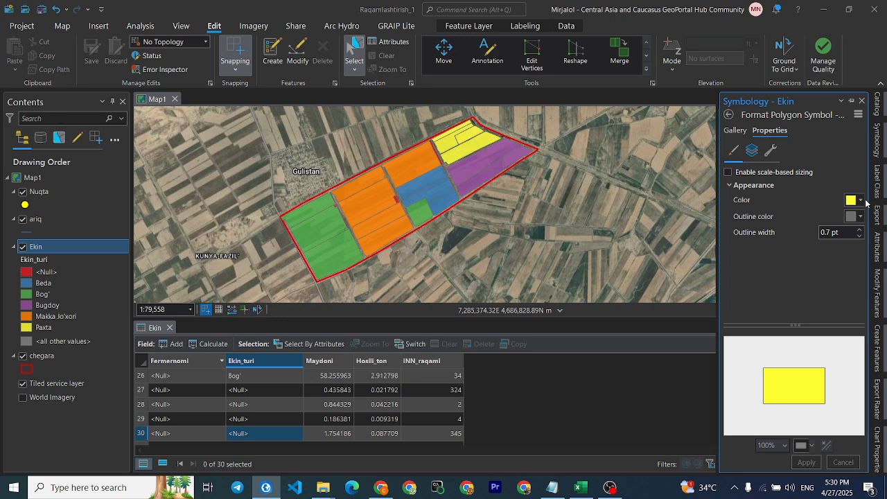
left_click(861, 203)
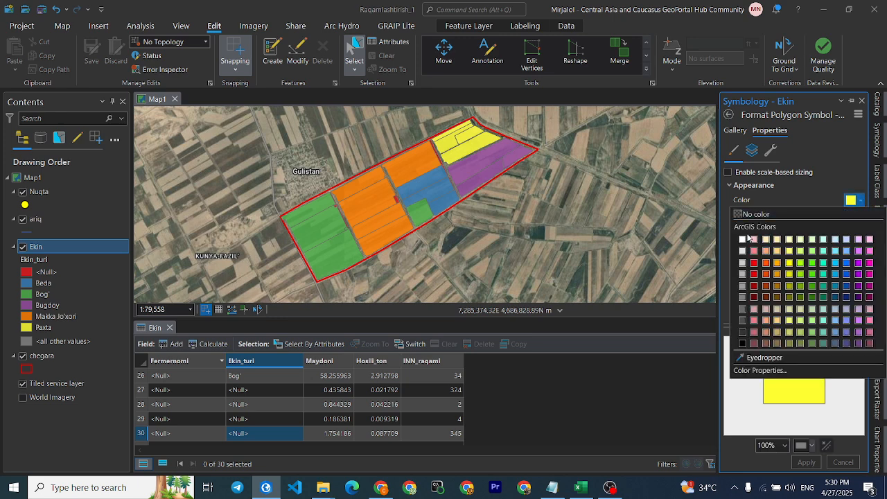
left_click(743, 239)
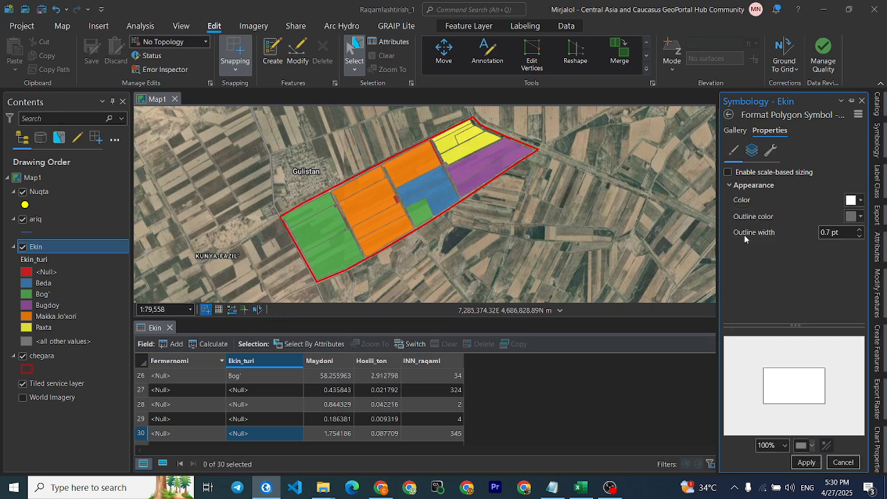
left_click(806, 462)
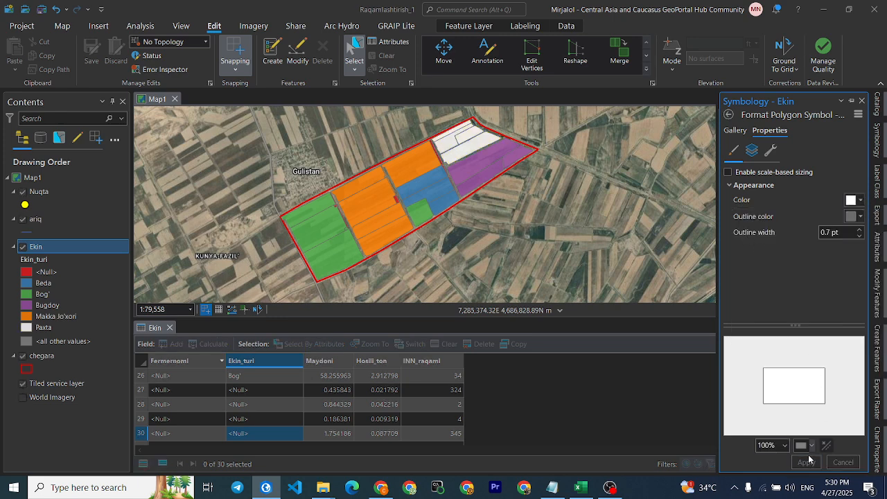
left_click(729, 115)
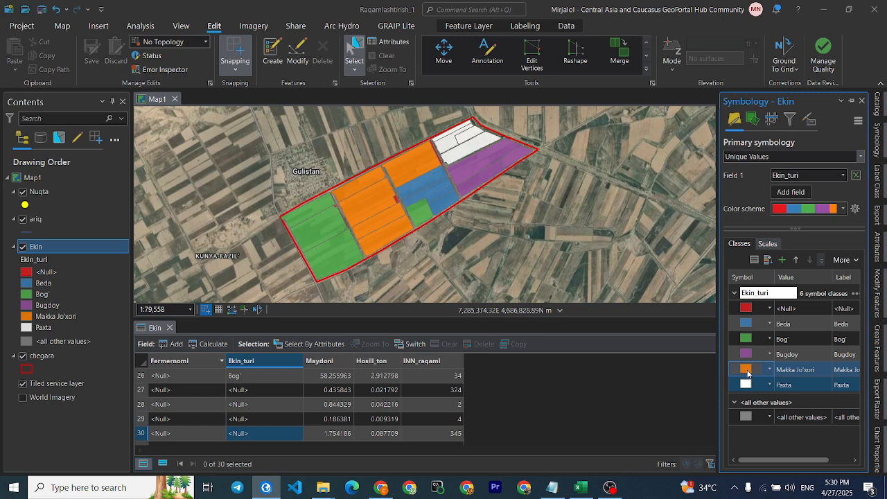
Recolour the Makka Jo'xori class yellow using the Yellow (Bright) gallery symbol.
left_click(746, 369)
left_click(854, 200)
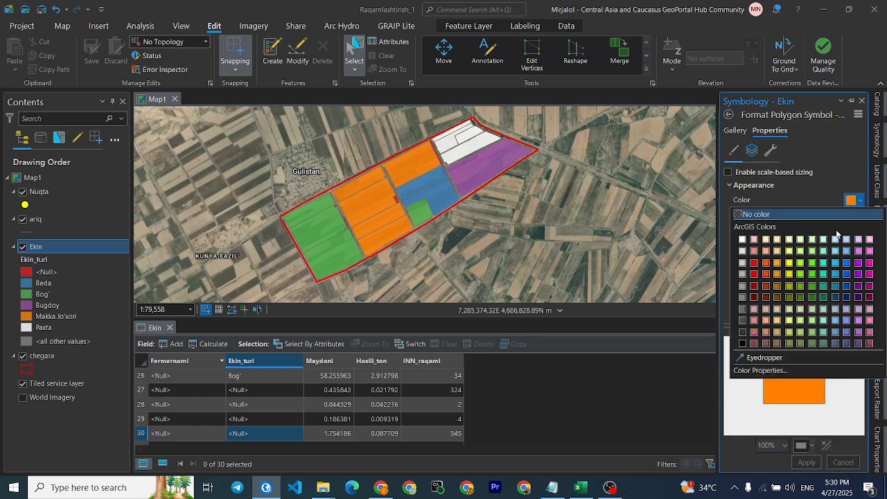
left_click(789, 262)
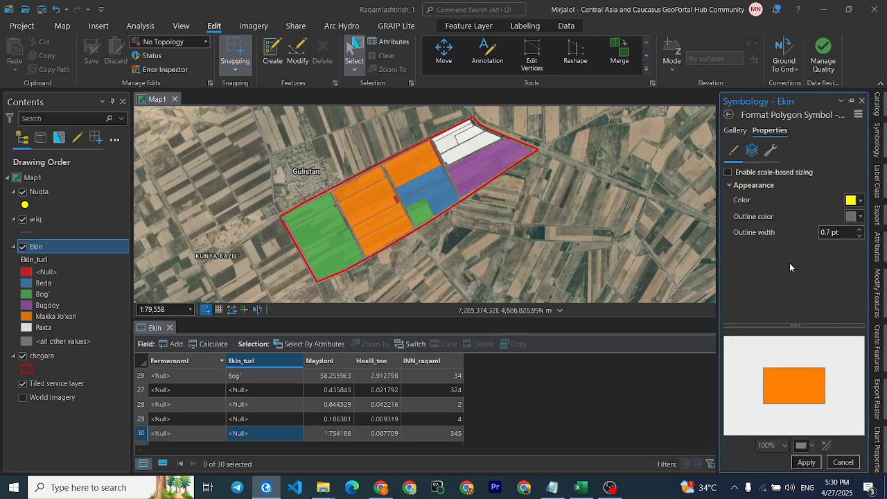
left_click(807, 461)
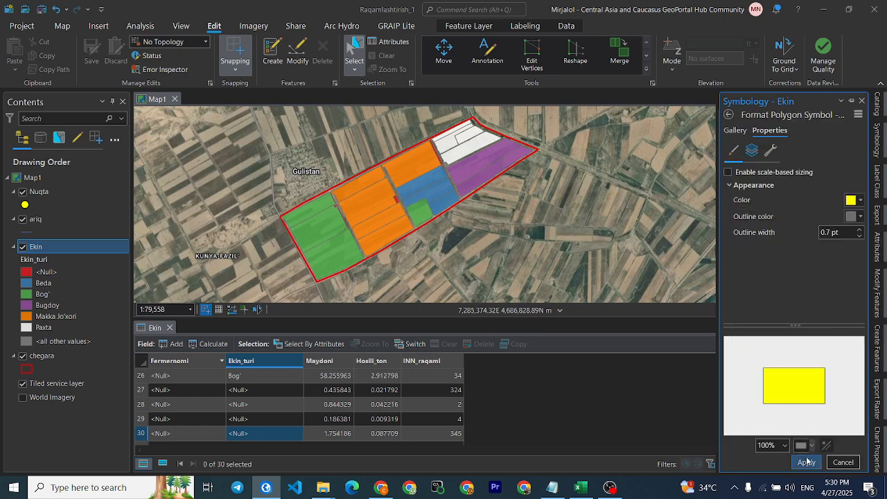
left_click(738, 131)
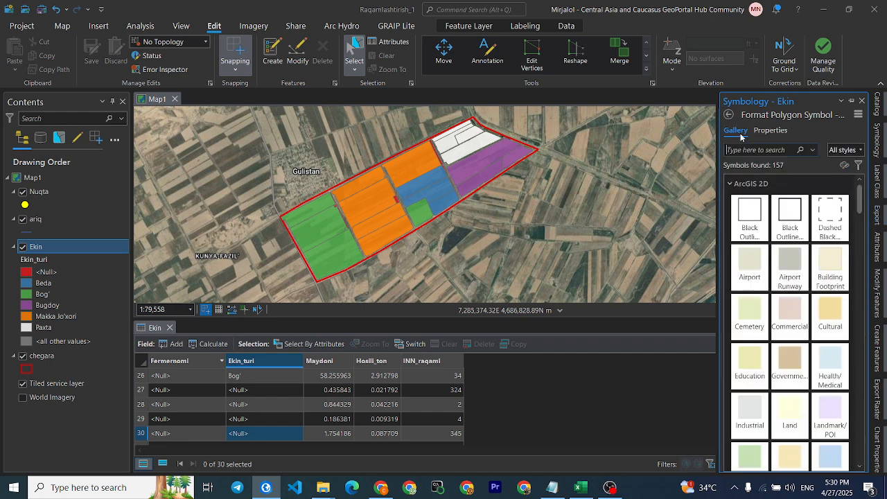
scroll(814, 270, "down", 5)
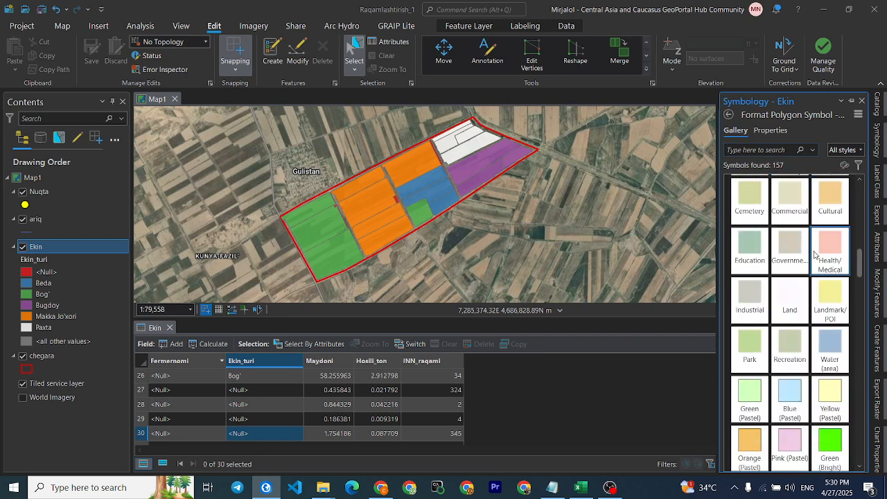
left_click(786, 354)
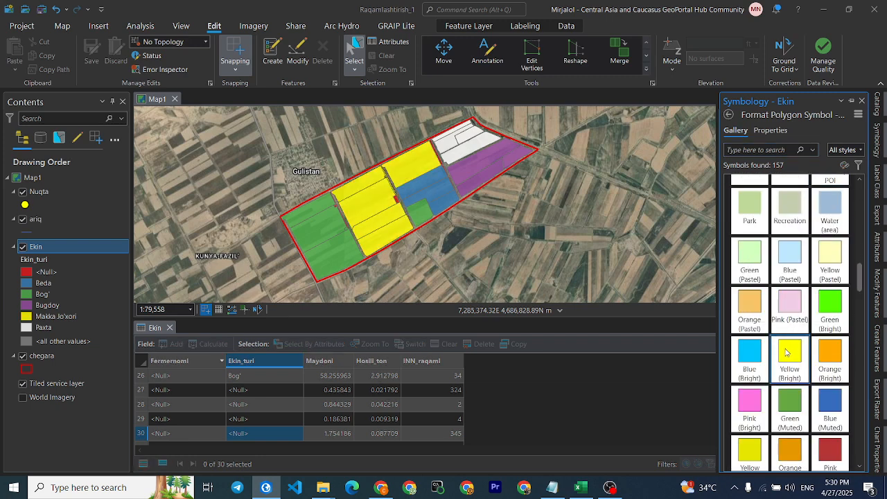
Try the Cropland pattern symbol on the Makka Jo'xori class and browse the remaining gallery symbols.
scroll(789, 352, "down", 6)
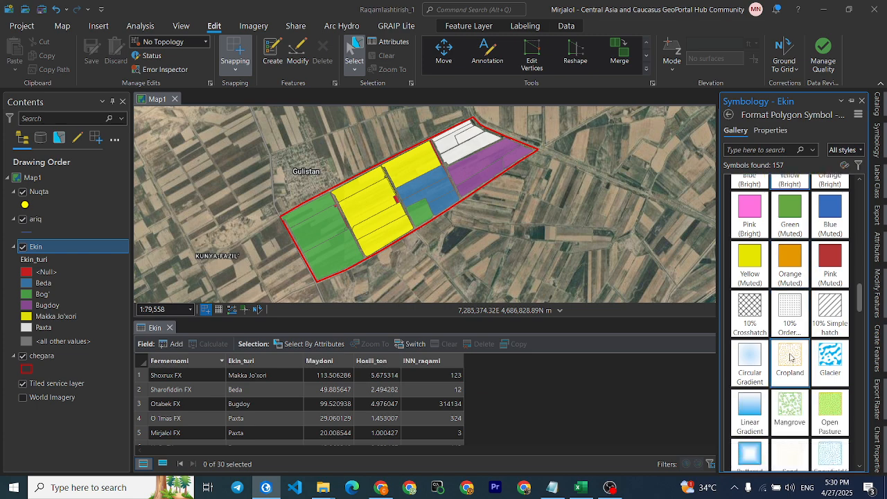
scroll(793, 357, "down", 3)
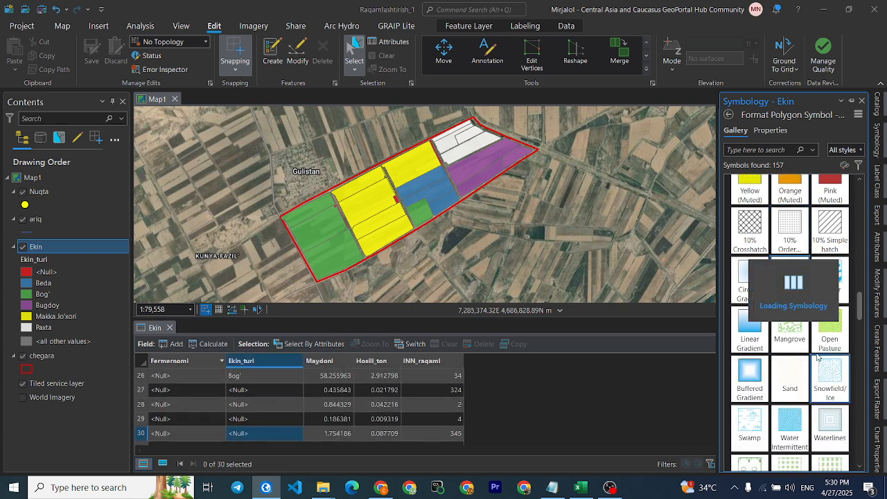
left_click(802, 302)
scroll(804, 326, "down", 5)
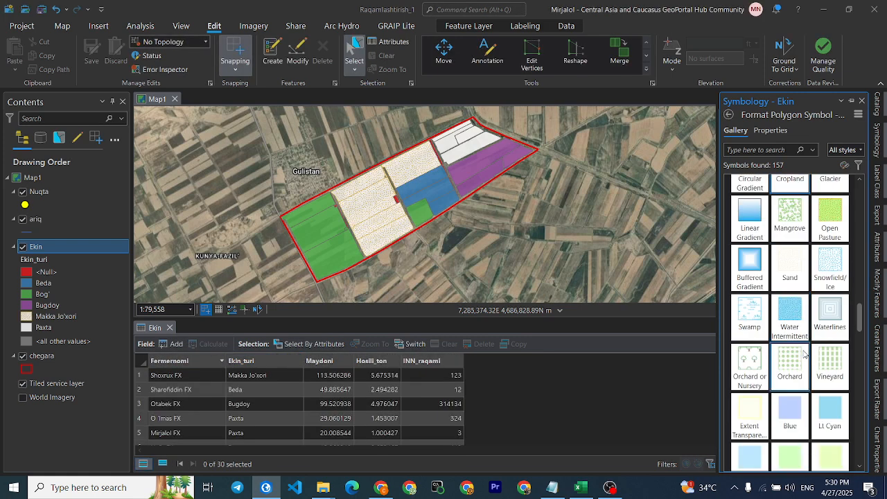
scroll(806, 350, "down", 10)
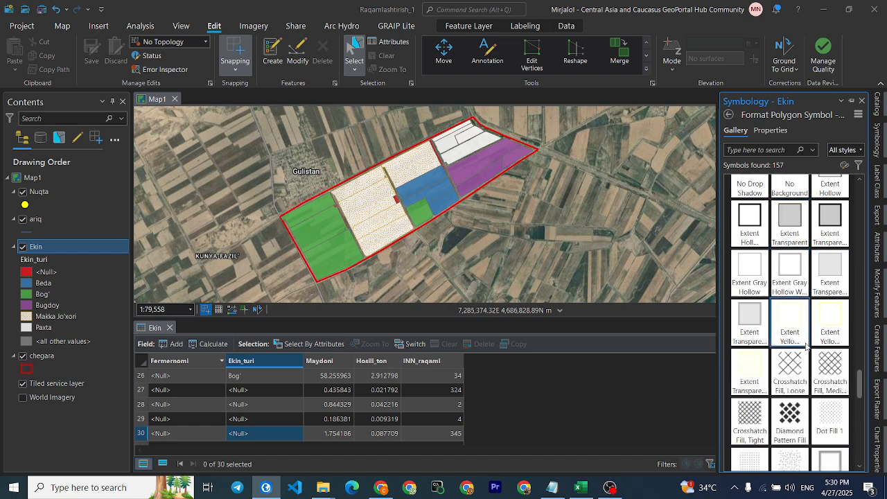
scroll(807, 342, "down", 10)
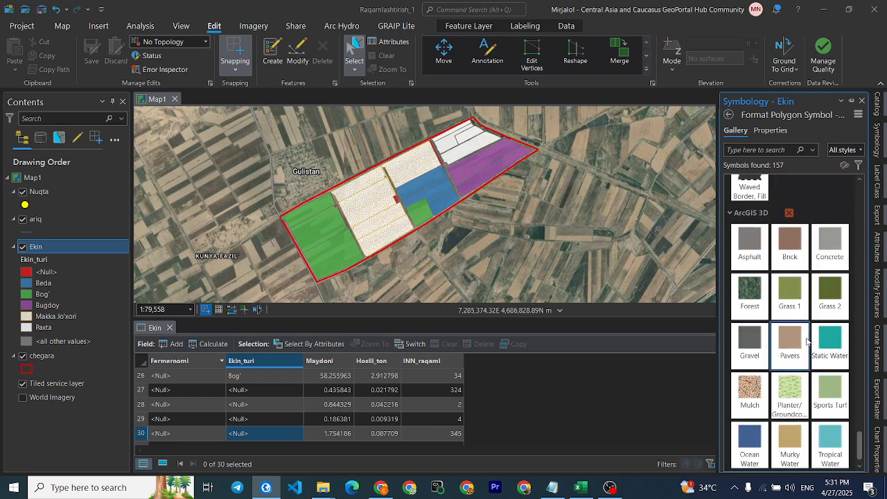
Set the Makka Jo'xori class back to the Yellow (Bright) symbol and return to the class list.
scroll(808, 341, "up", 7)
scroll(807, 341, "up", 10)
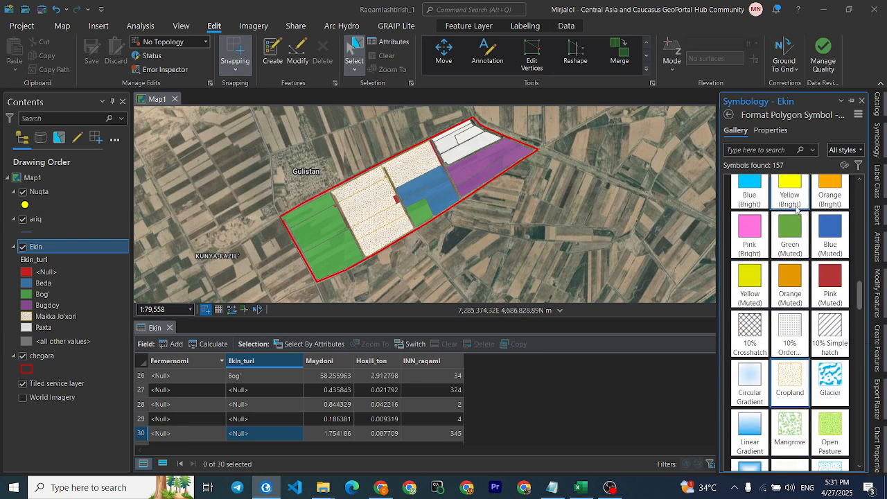
scroll(797, 229, "up", 1)
left_click(795, 248)
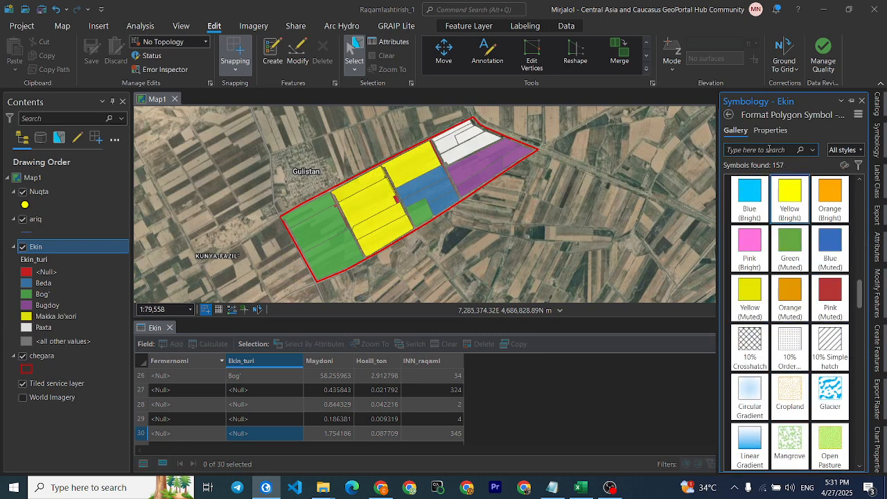
left_click(730, 115)
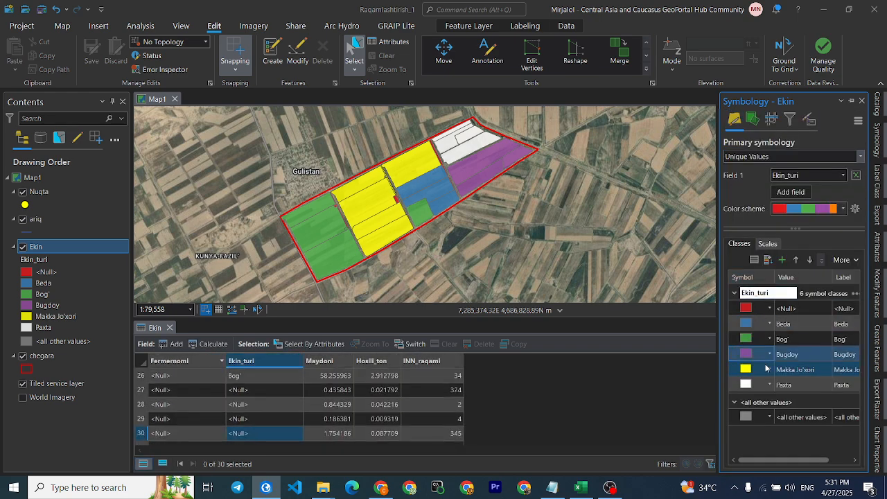
Try an orange fill colour for the Bugdoy class's polygon symbol.
left_click(747, 355)
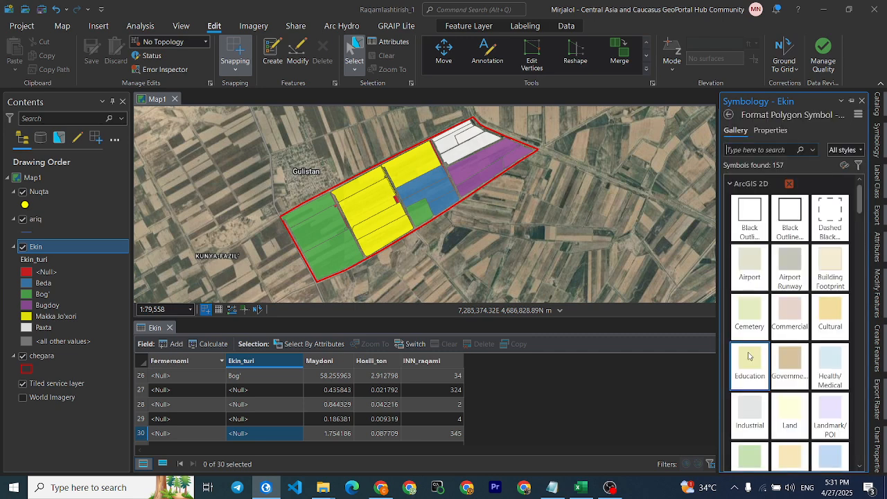
left_click(768, 131)
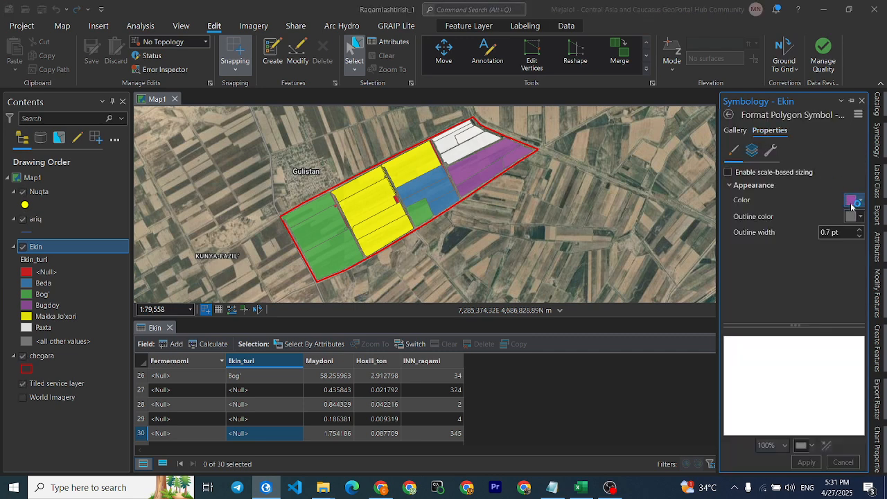
left_click(858, 201)
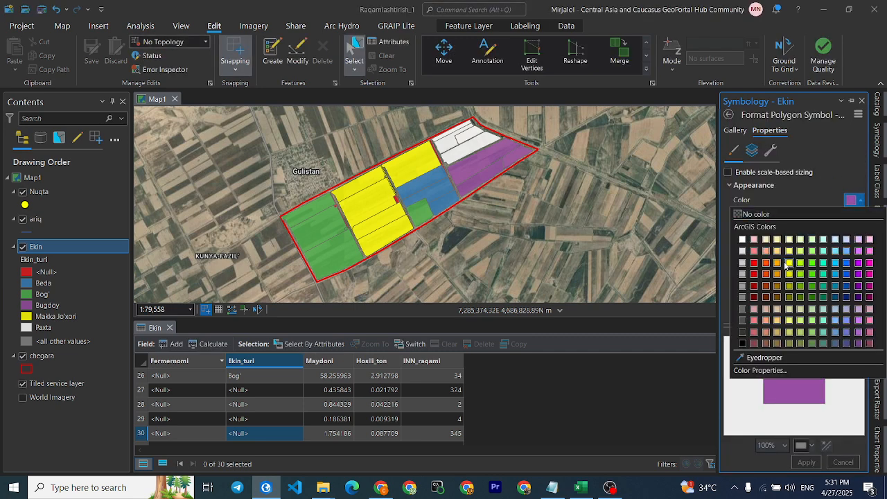
left_click(777, 262)
Apply the pale Yellow gallery symbol, found beside Sand and Sepia, to the Bugdoy class.
left_click(736, 130)
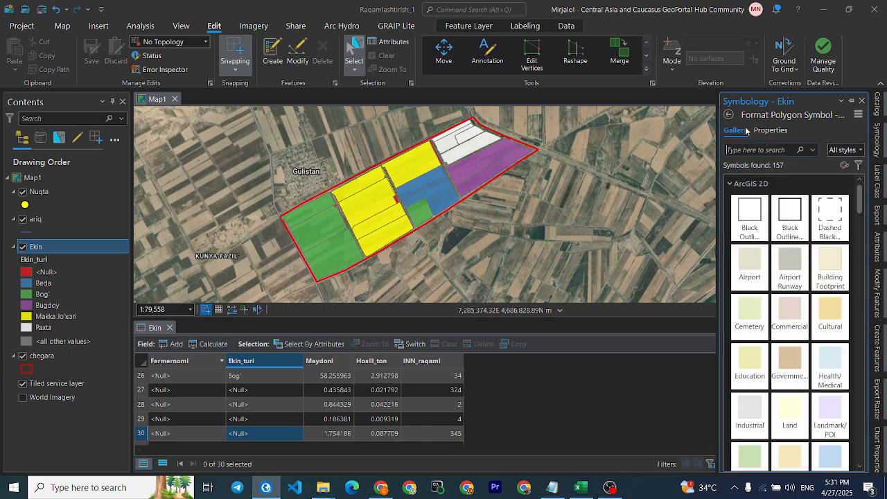
scroll(788, 241, "down", 3)
scroll(788, 241, "down", 2)
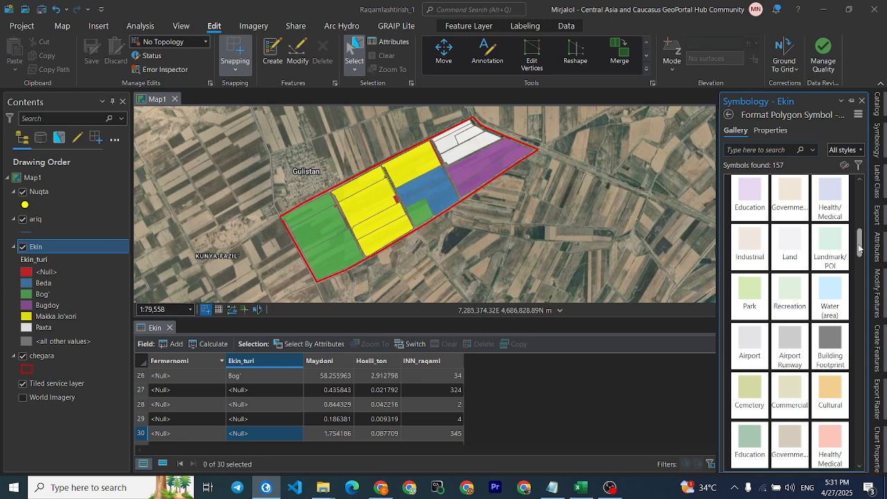
left_click_drag(862, 248, 862, 295)
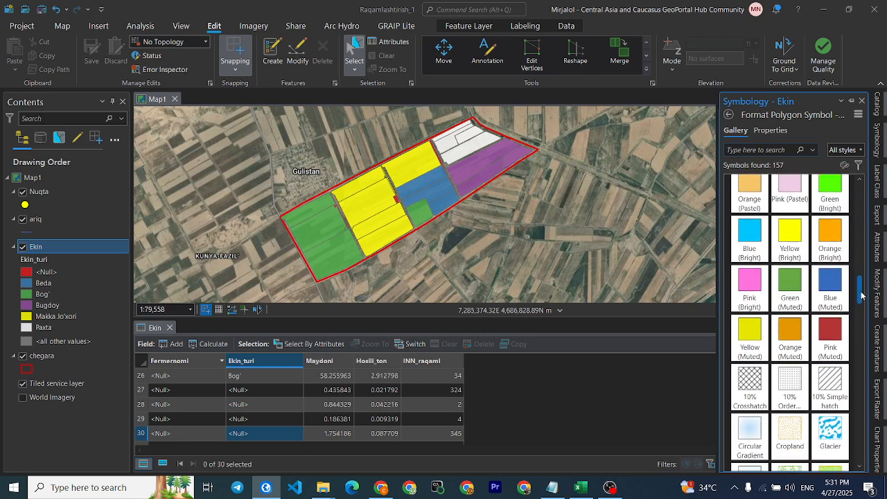
scroll(782, 325, "down", 6)
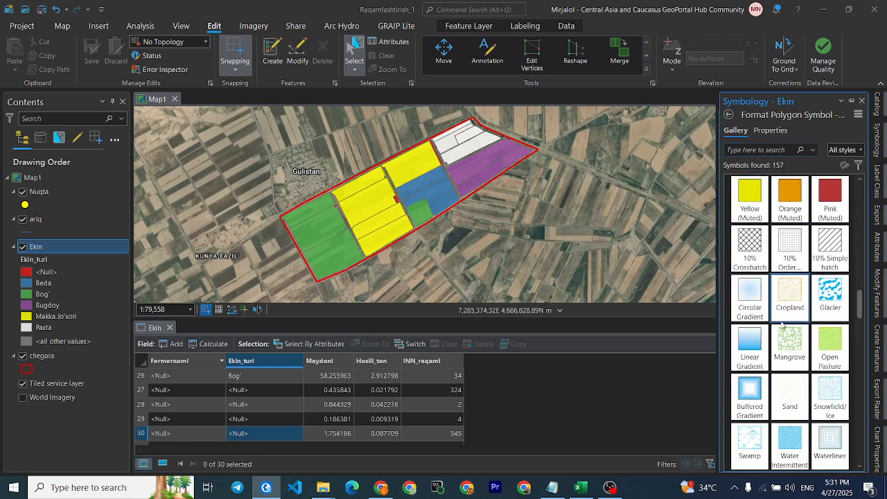
scroll(789, 311, "down", 1)
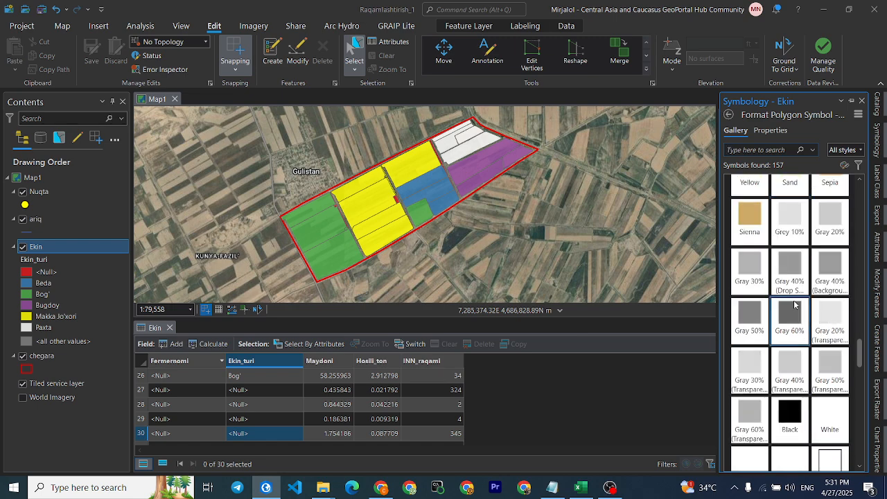
scroll(793, 307, "up", 5)
scroll(795, 305, "up", 3)
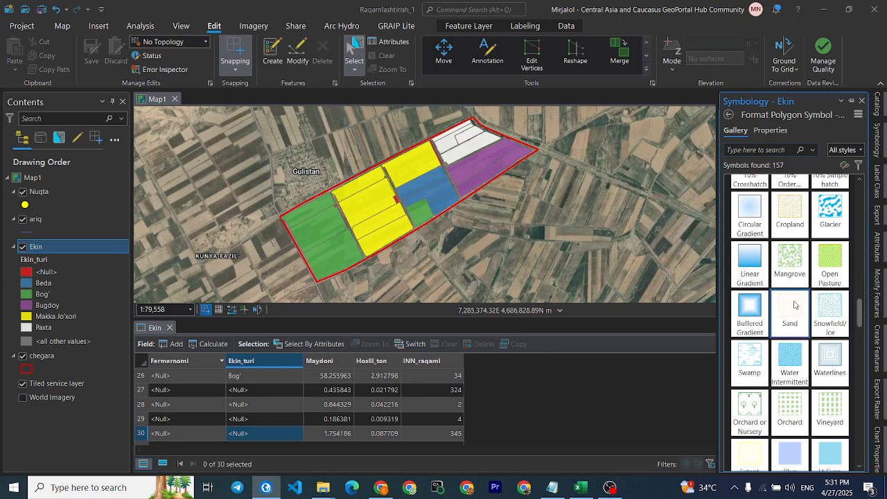
scroll(783, 316, "down", 5)
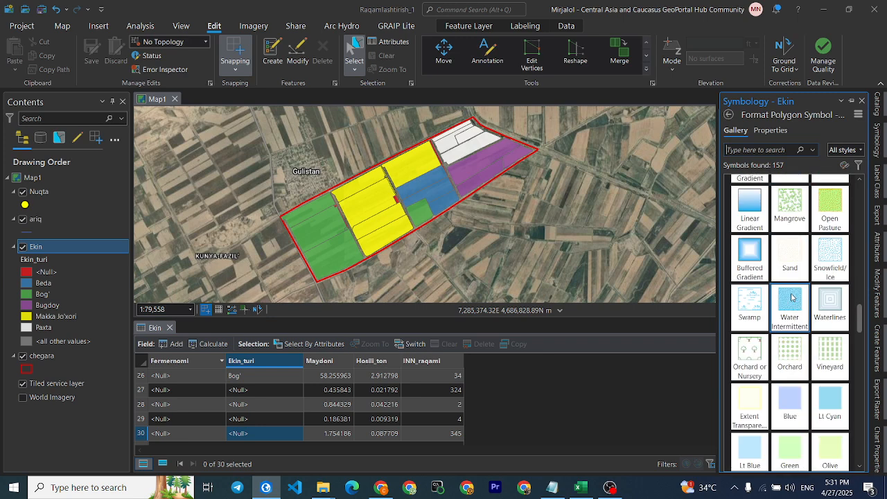
left_click(761, 330)
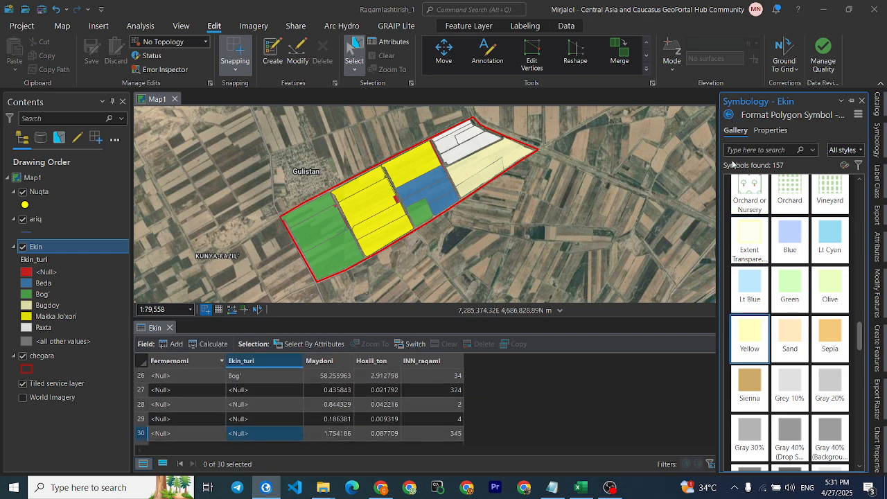
left_click(729, 115)
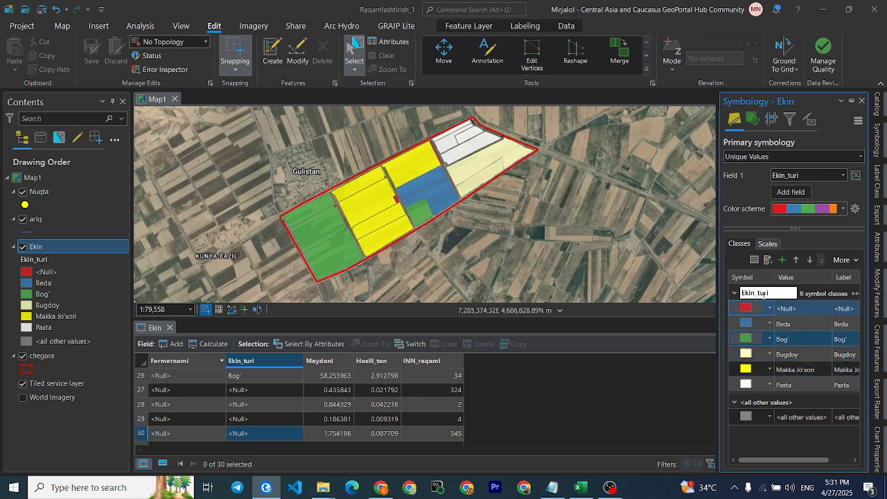
Apply the Green (Bright) gallery symbol to the Bog' class and return to the class list.
left_click(746, 309)
left_click_drag(860, 198, 867, 279)
left_click(840, 293)
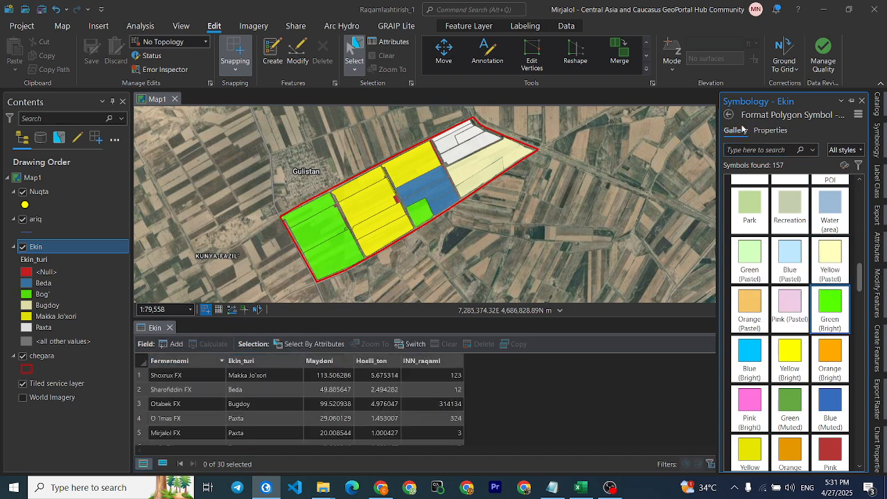
left_click(732, 115)
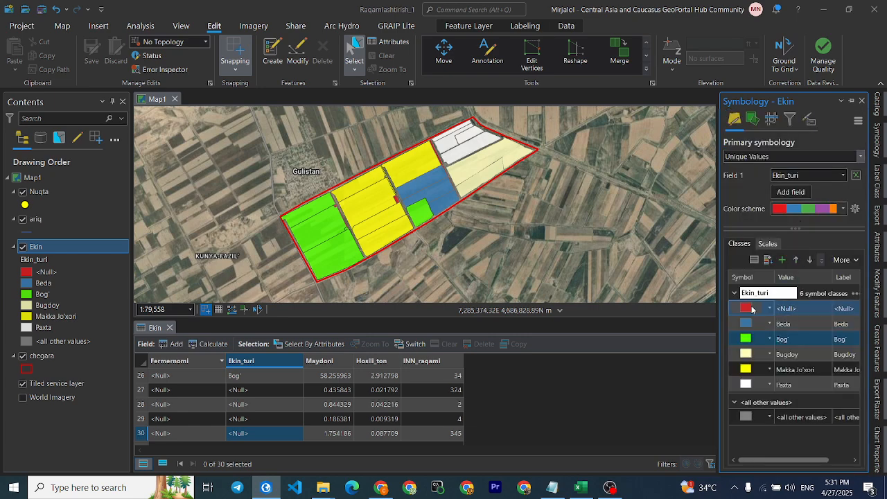
Examine the small red <Null> parcels among the Bog' and Makka Jo'xori fields on the map.
scroll(396, 185, "up", 4)
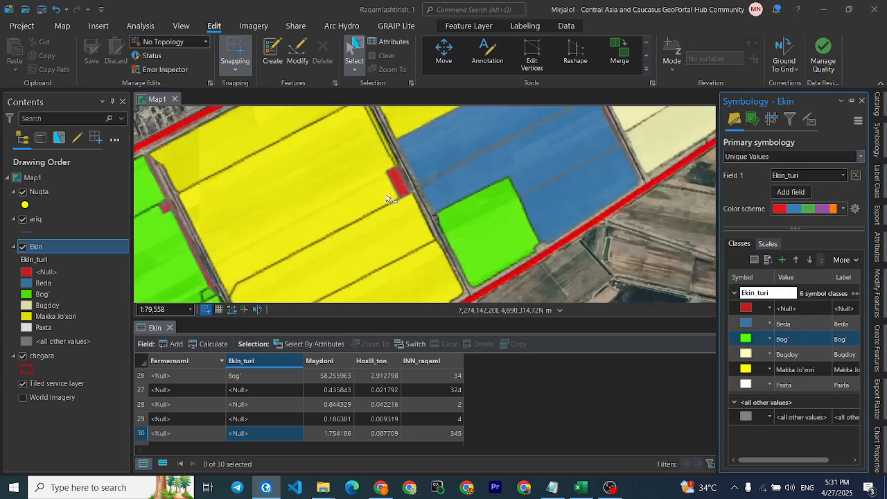
scroll(398, 185, "up", 3)
scroll(427, 216, "up", 5)
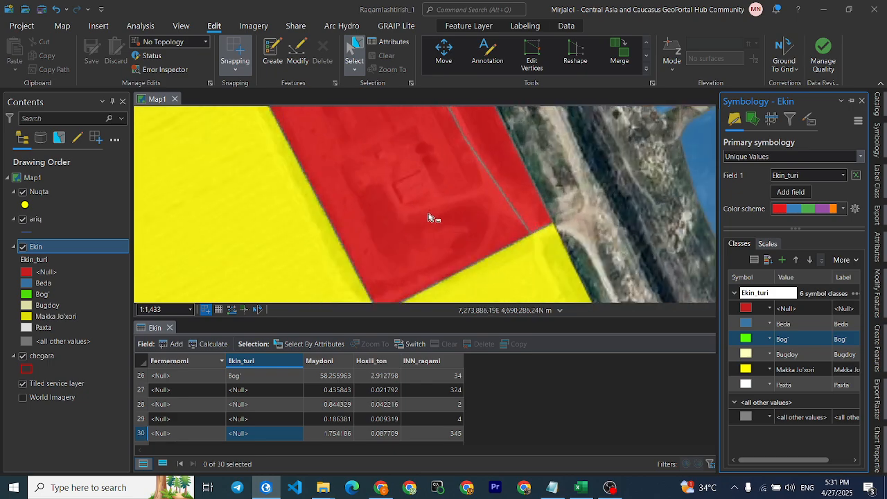
scroll(428, 199, "down", 10)
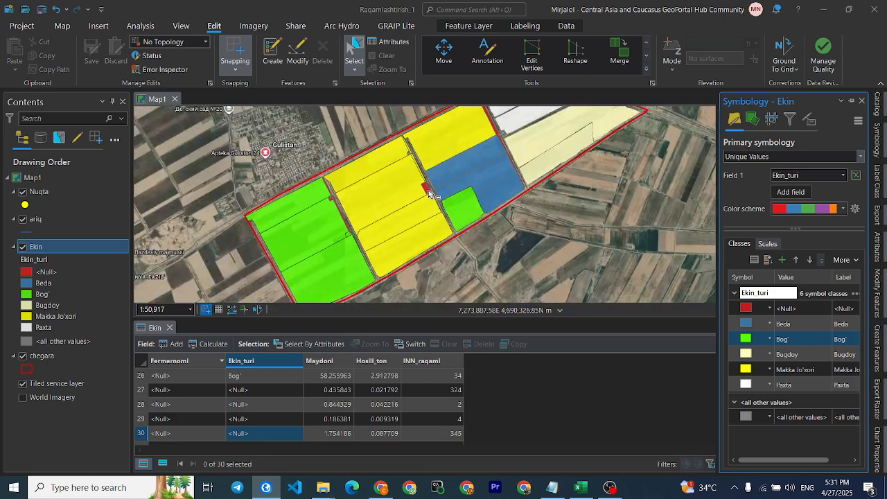
scroll(444, 173, "up", 9)
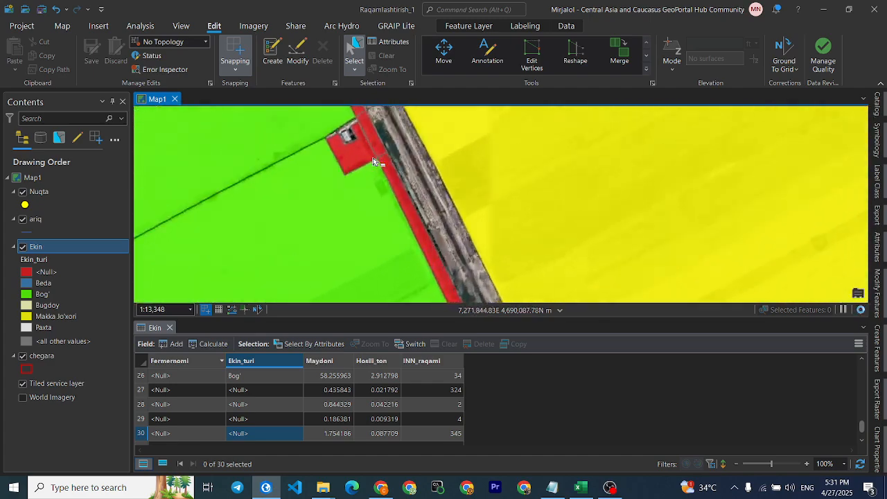
scroll(394, 226, "down", 10)
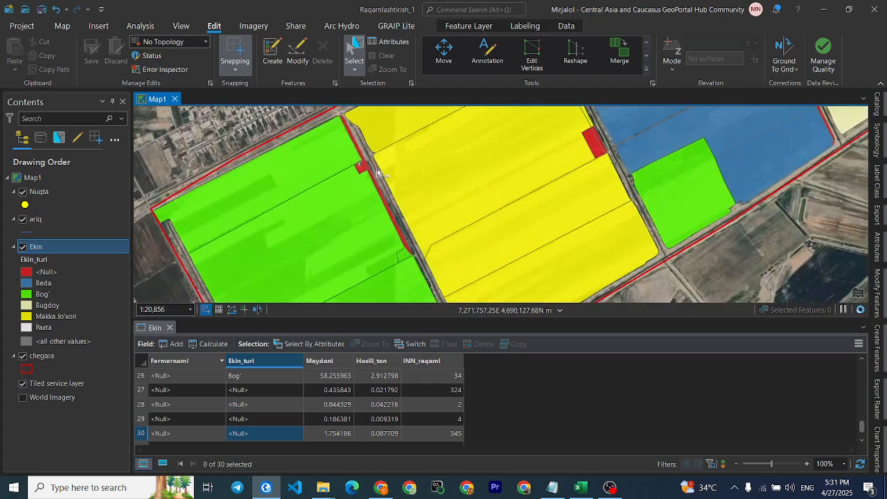
scroll(426, 229, "down", 1)
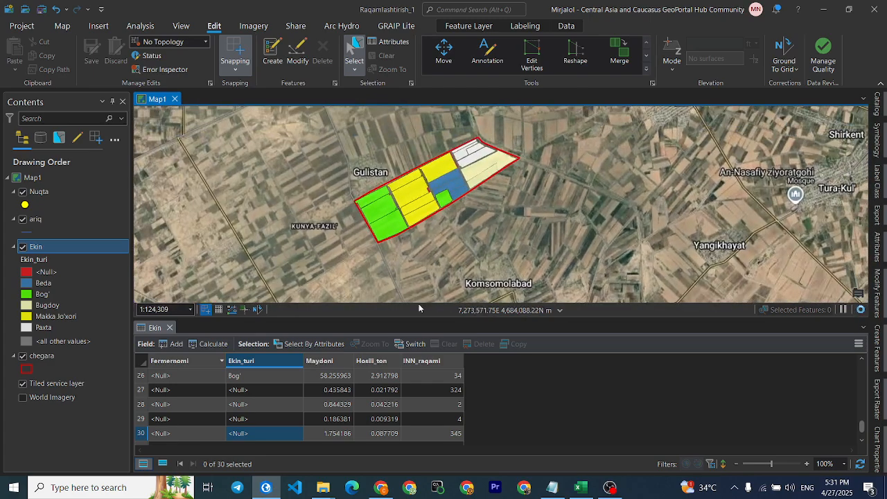
Give the Ekin attribute table more height beneath the map and review the whole block of crop parcels.
left_click_drag(417, 319, 434, 285)
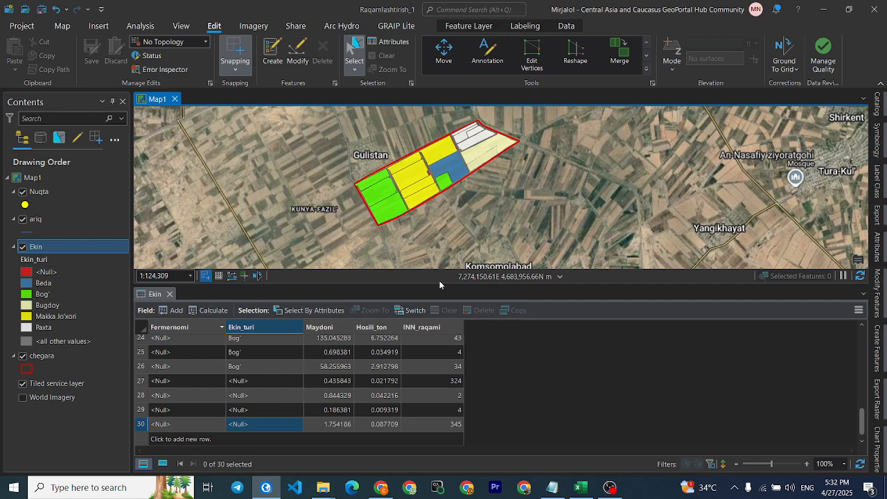
scroll(490, 164, "up", 1)
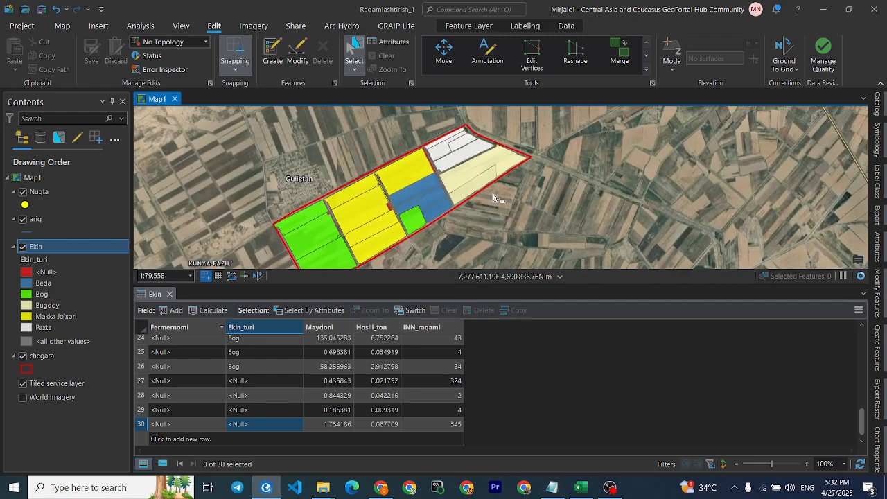
scroll(493, 198, "down", 1)
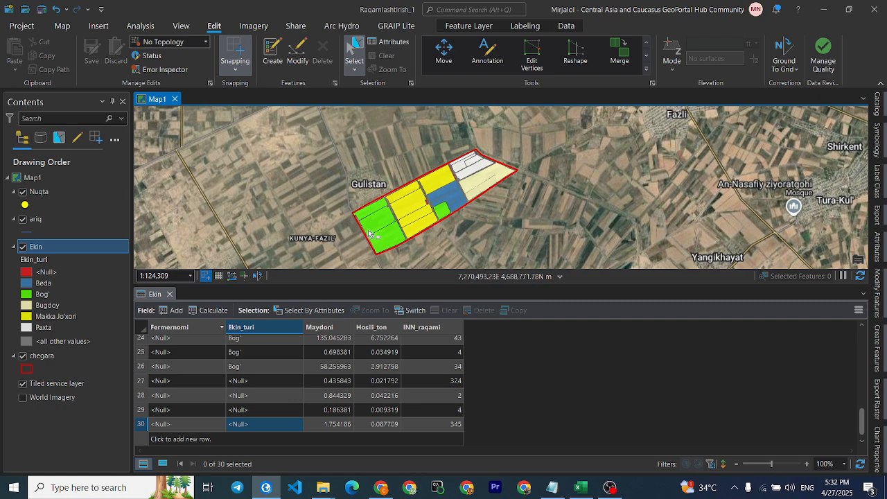
Select the middle Beda parcel, inspect its attributes in a pop-up with the Explore tool, and close the pop-up.
scroll(459, 201, "up", 4)
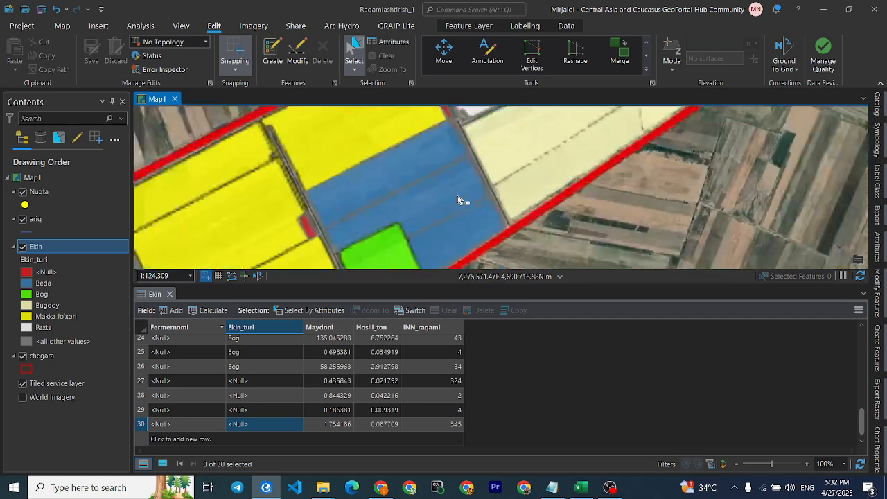
scroll(459, 199, "down", 2)
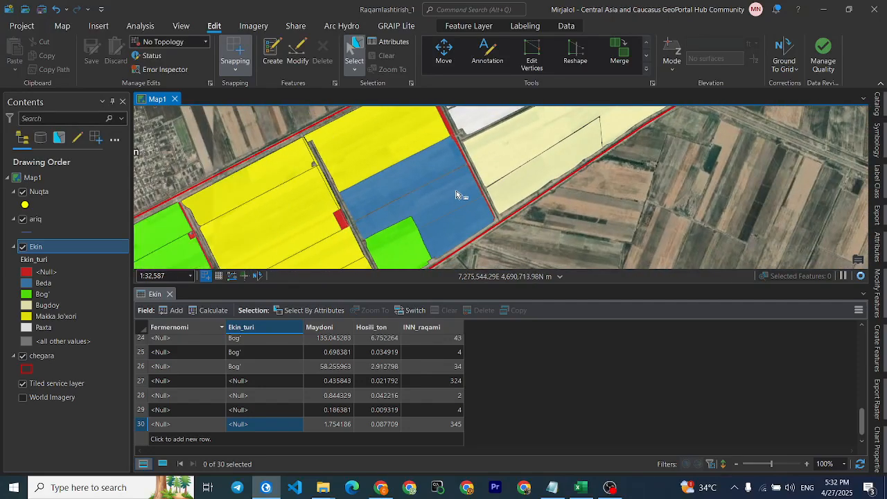
left_click(459, 192)
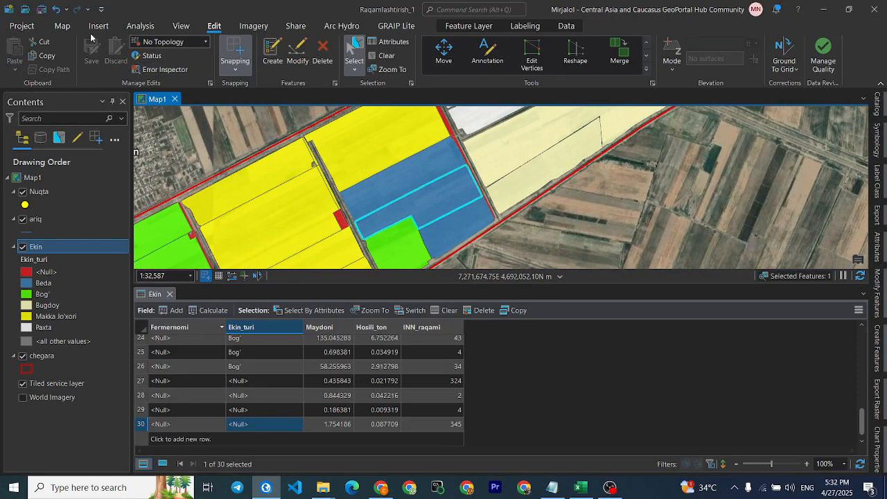
left_click(62, 26)
left_click(92, 54)
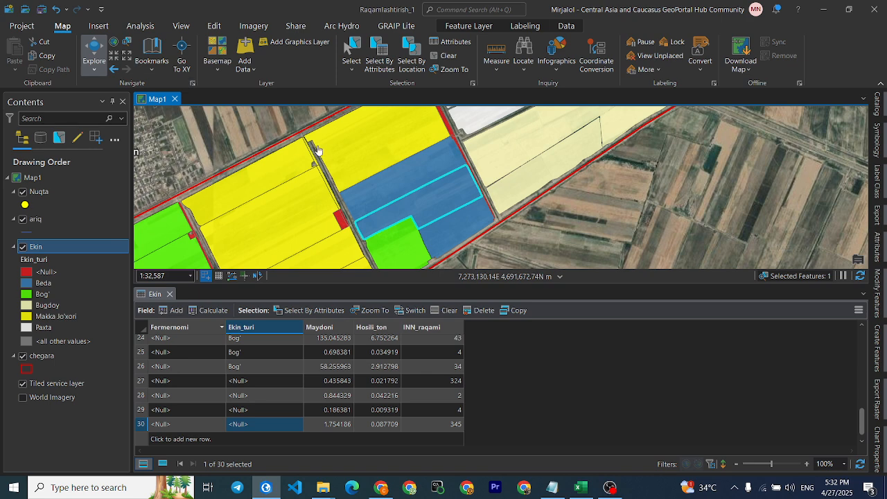
left_click(416, 179)
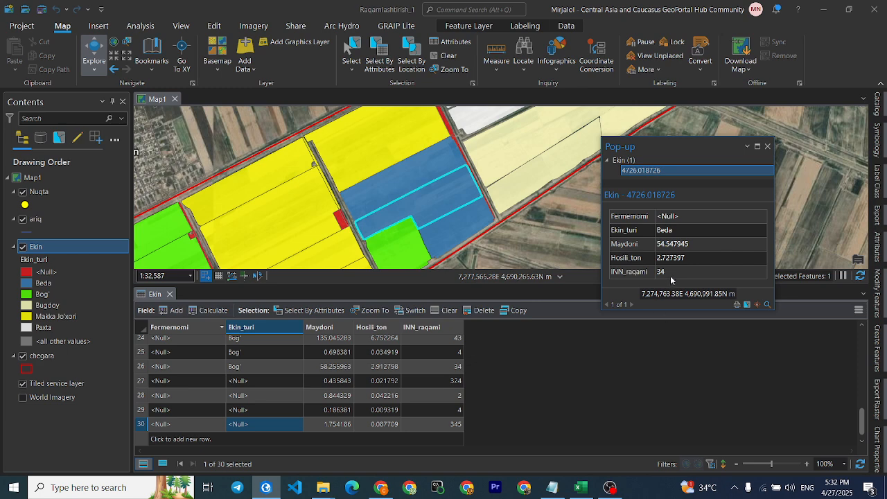
left_click(767, 146)
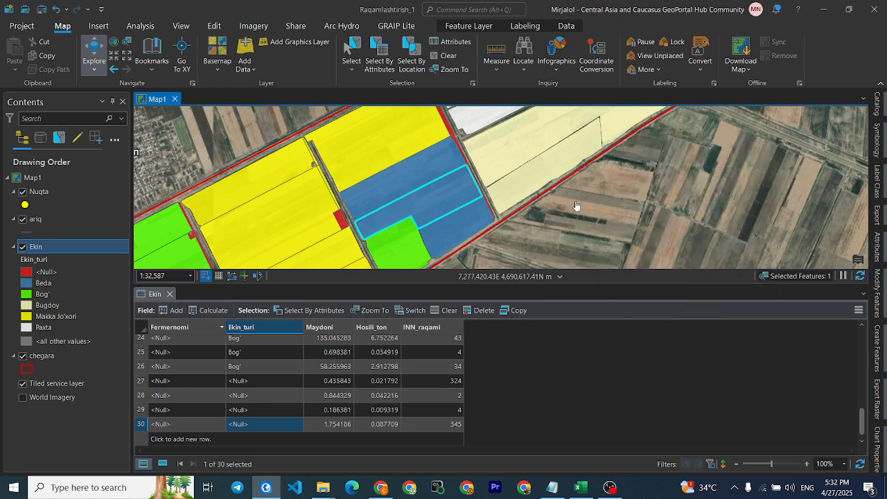
Deselect the Beda parcel using the Select tool.
left_click(357, 46)
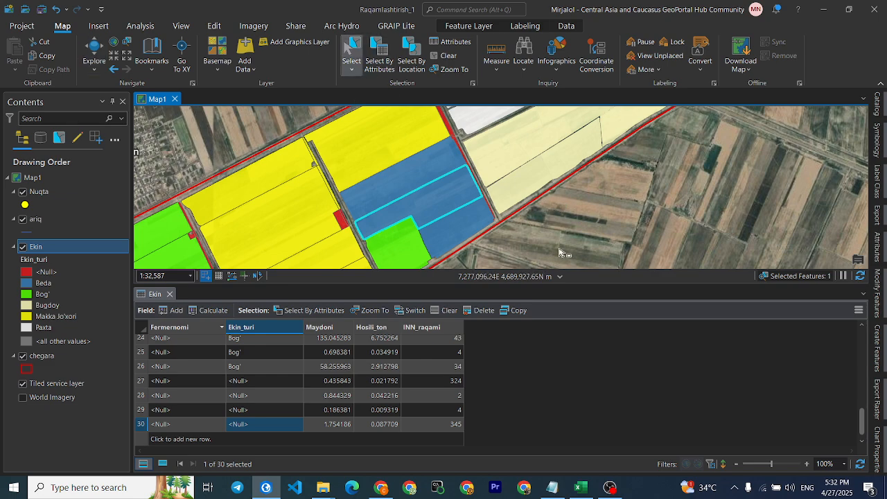
left_click(560, 253)
scroll(560, 252, "down", 6)
left_click_drag(560, 252, 487, 189)
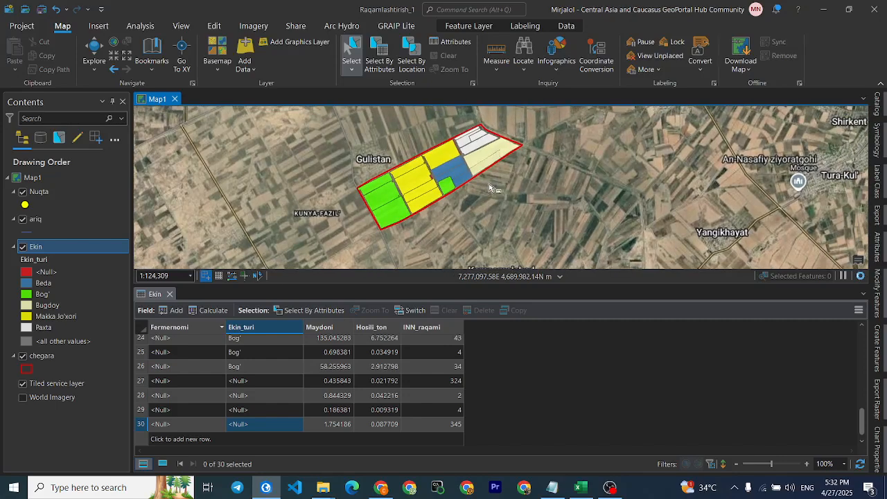
Enlarge the Ekin attribute table further and review its records from the first row.
left_click_drag(447, 259, 447, 232)
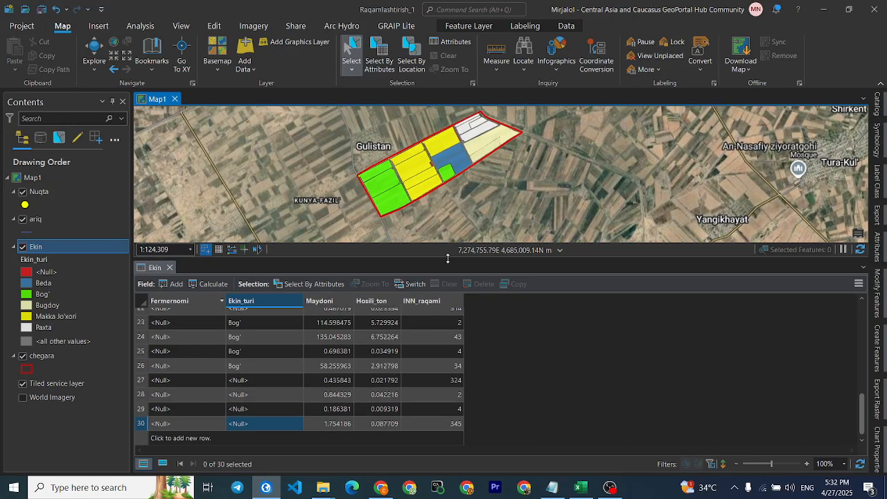
scroll(362, 325, "up", 10)
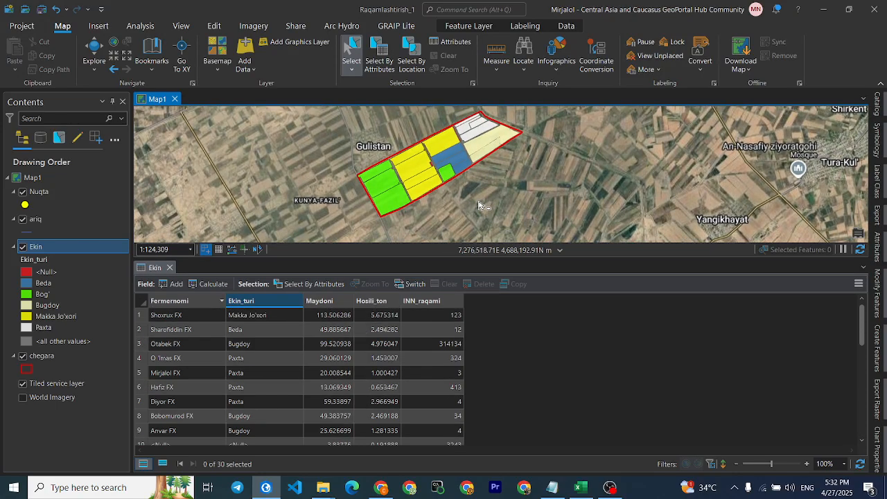
Shrink the attribute table to enlarge the map and examine the crop-type colours across all the Ekin parcels.
left_click_drag(478, 191, 435, 210)
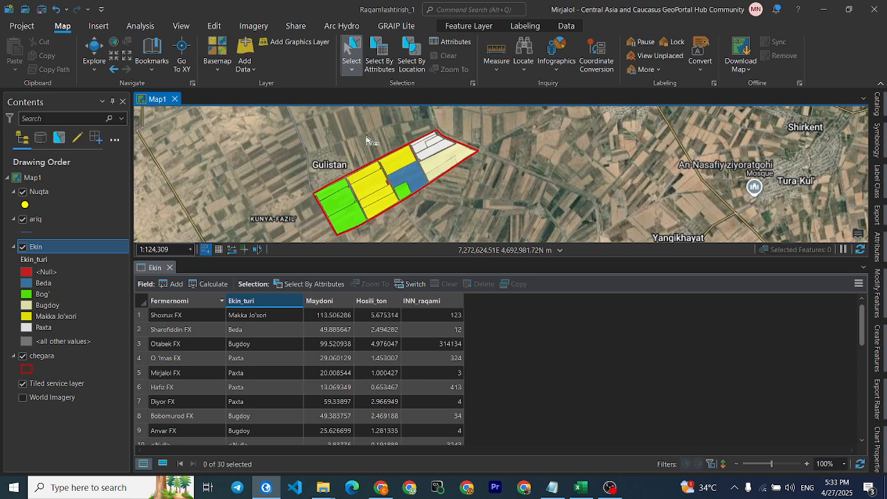
left_click_drag(466, 173, 514, 170)
scroll(463, 171, "up", 2)
scroll(536, 172, "down", 2)
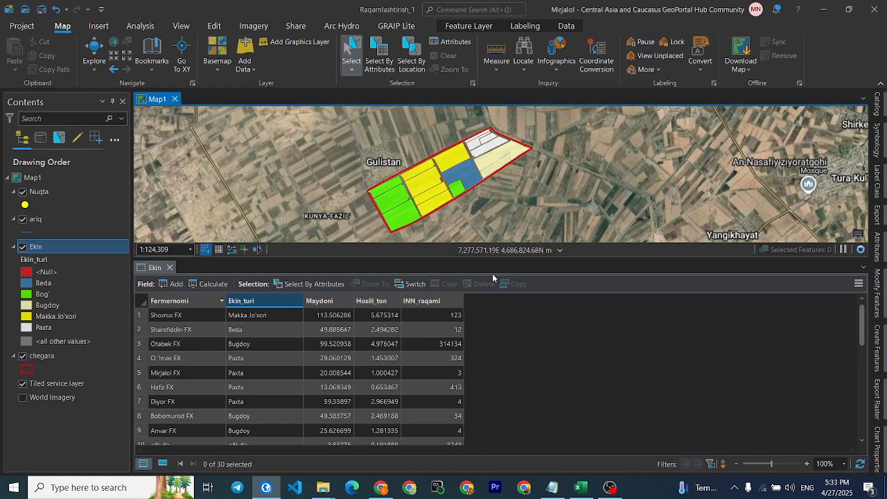
left_click_drag(495, 257, 498, 301)
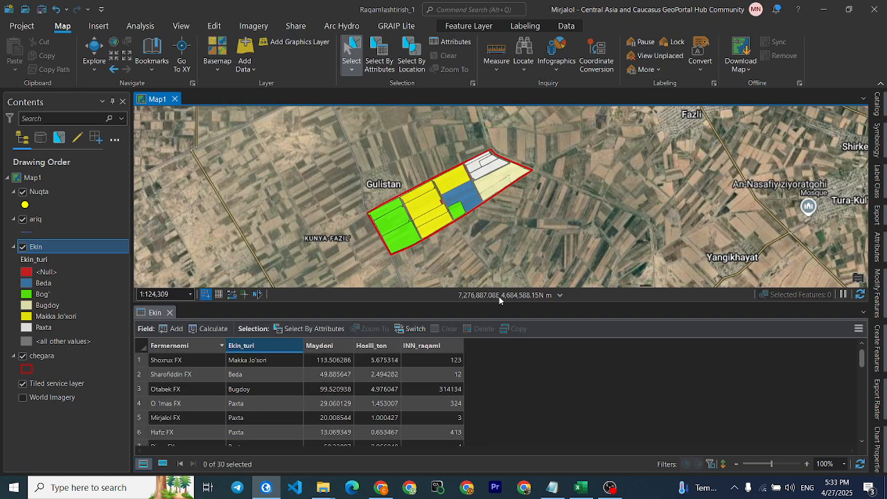
scroll(533, 251, "up", 2)
left_click_drag(506, 212, 537, 251)
left_click_drag(506, 197, 548, 223)
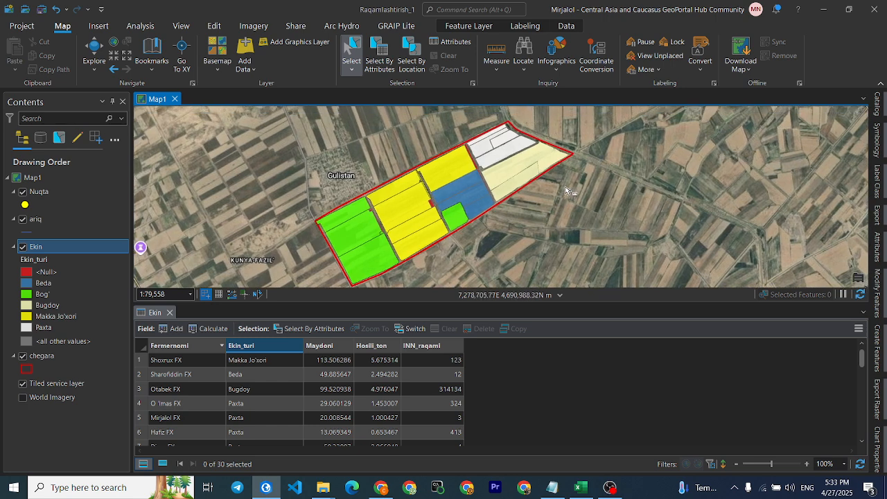
left_click_drag(571, 186, 579, 182)
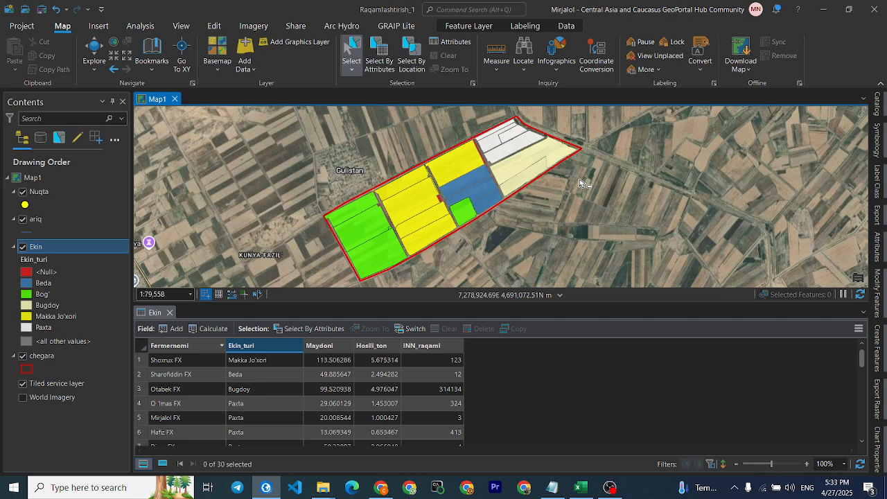
Switch to the fermer_nonlari workbook in Excel and enter the sample text dkak in cell E10.
left_click(583, 472)
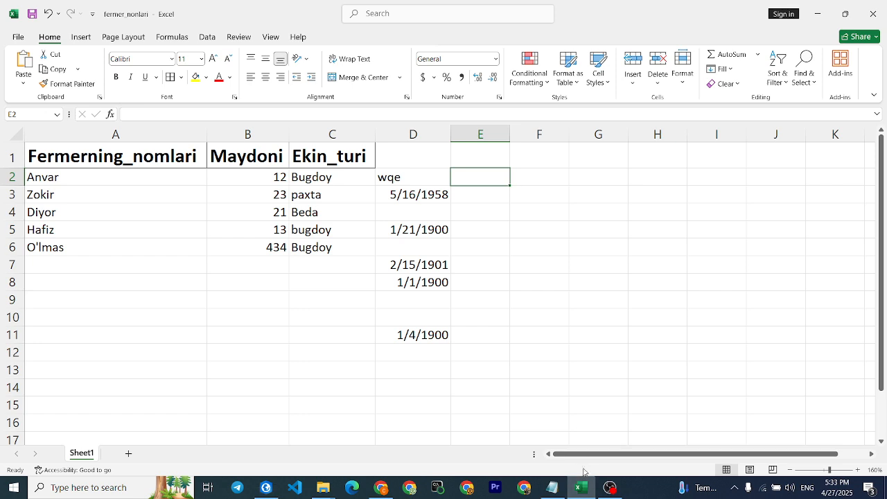
left_click(37, 11)
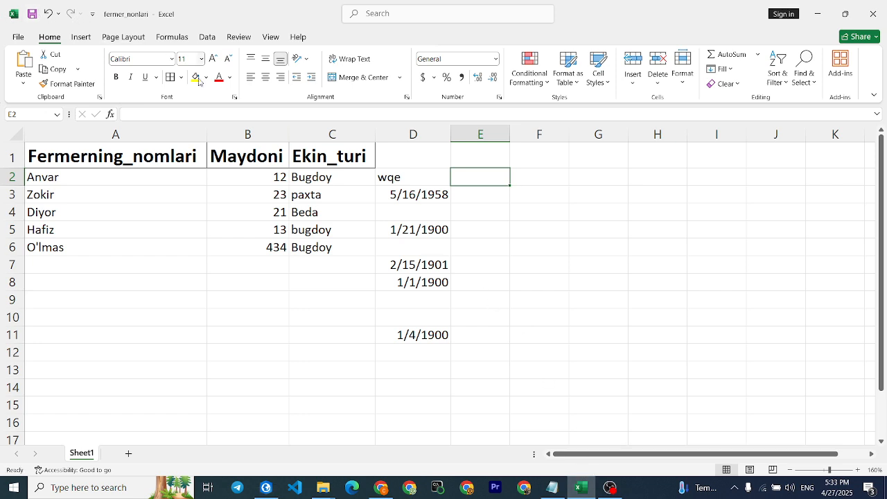
left_click(292, 295)
left_click(508, 320)
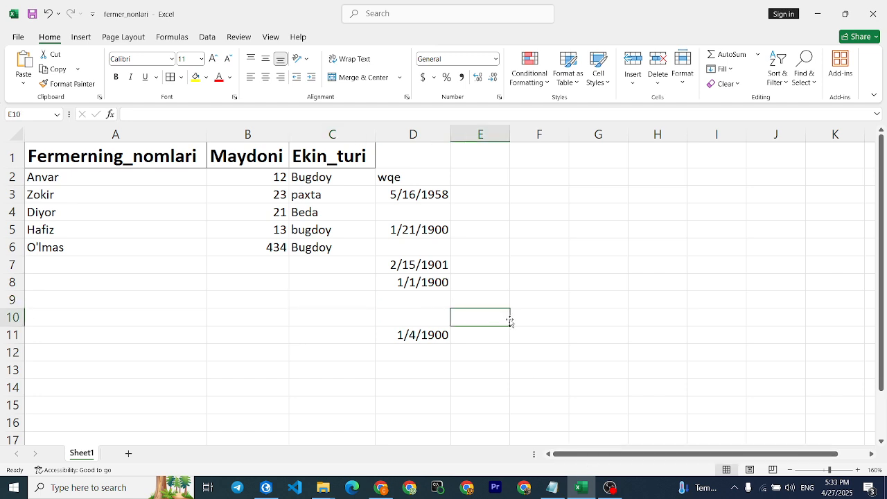
type("dkak")
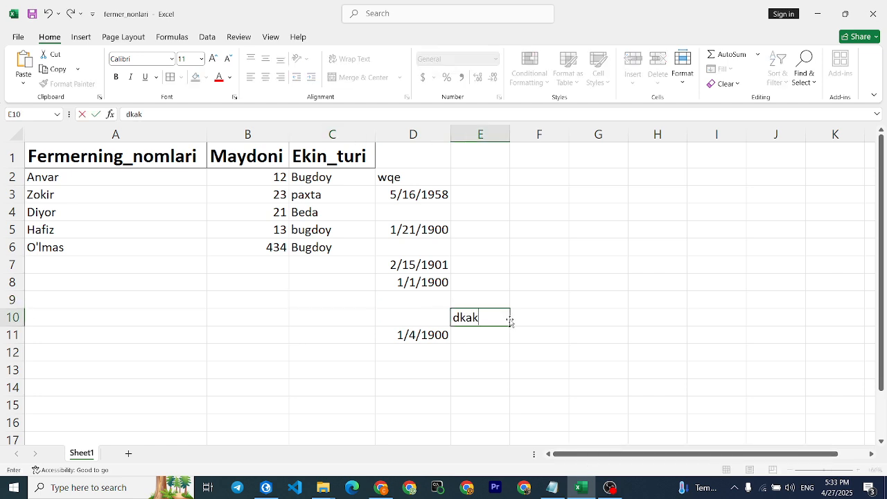
Switch back to ArcGIS Pro and select the Maydoni field in the Ekin attribute table.
left_click(272, 486)
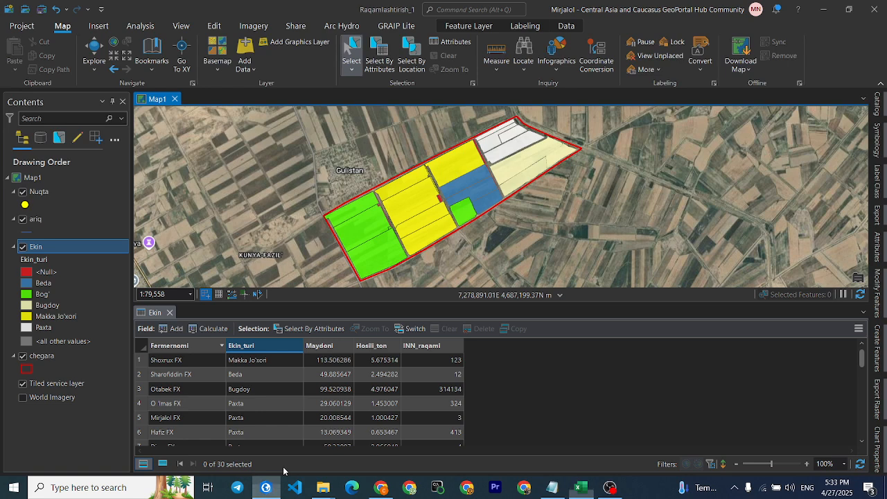
left_click(337, 346)
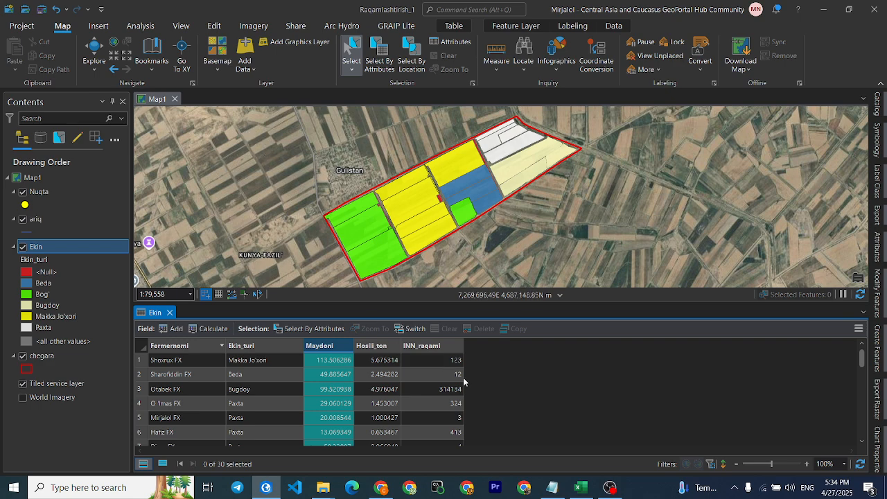
left_click(608, 487)
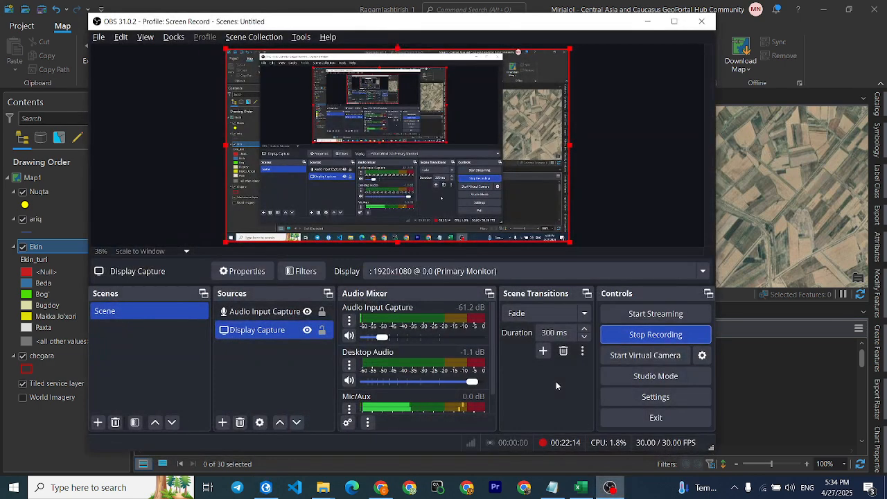